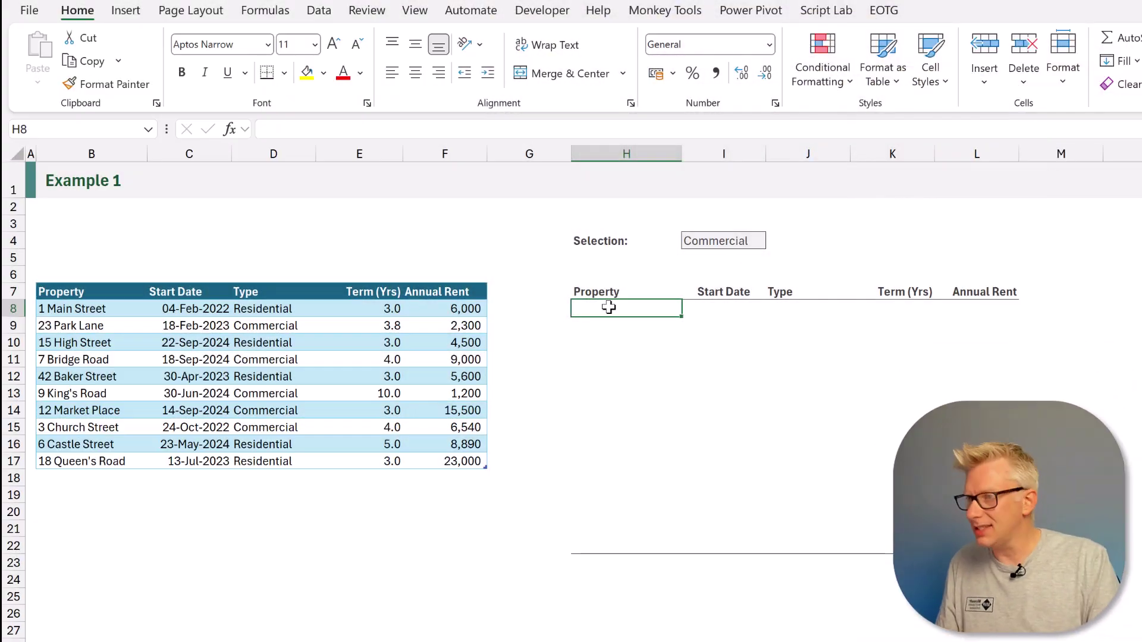
Step: Enter the test =Example1[Type]=I4 in cell H8, then select the TRUE results in the spilled column
{"action": "type", "text": "="}
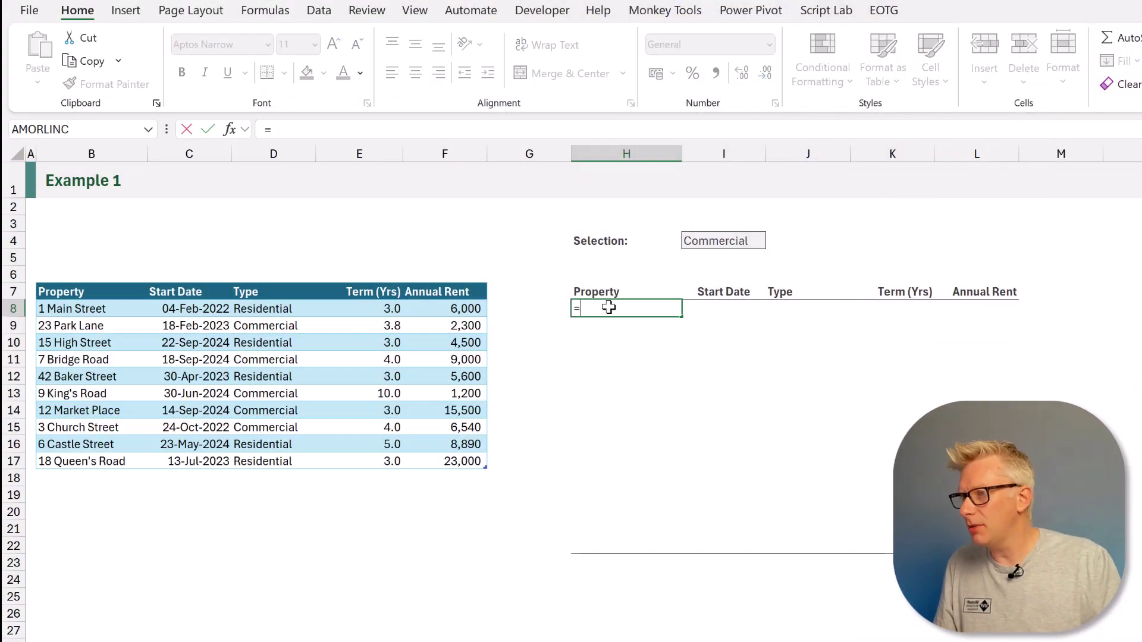
{"action": "left_click", "coordinate": [295, 281]}
{"action": "type", "text": "="}
{"action": "left_click", "coordinate": [712, 240]}
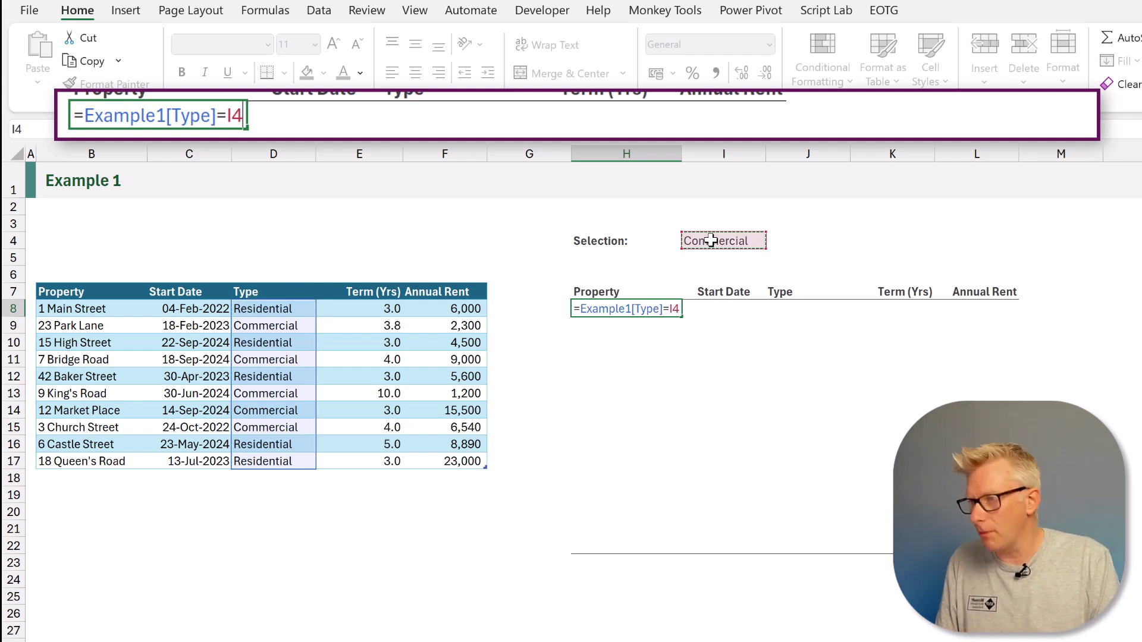
{"action": "key", "text": "Return"}
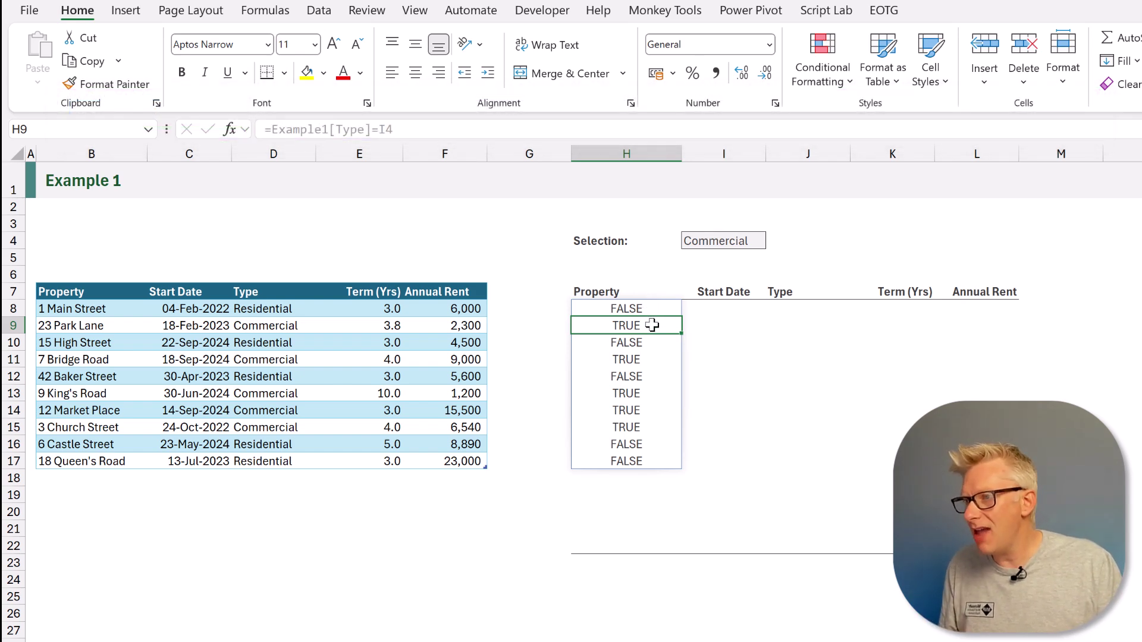
{"action": "left_click", "coordinate": [640, 357], "text": "ctrl"}
{"action": "left_click_drag", "start_coordinate": [650, 393], "coordinate": [644, 426]}
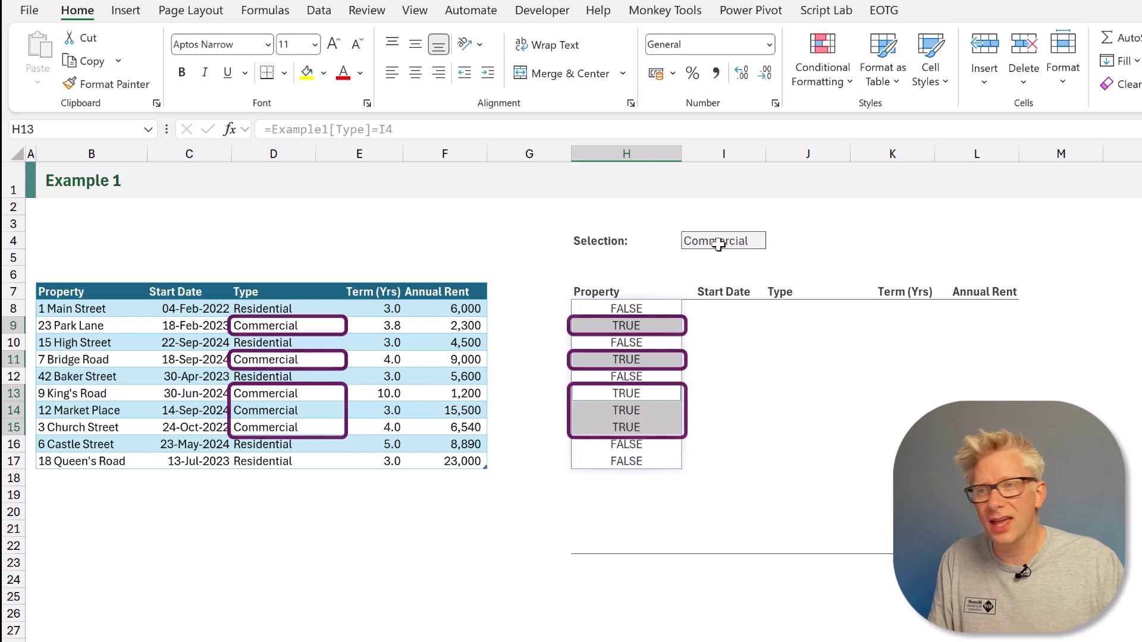
Step: Wrap the test in H8 in a FILTER function: =FILTER(Example1,Example1[Type]=I4,"No Values")
{"action": "left_click", "coordinate": [642, 307]}
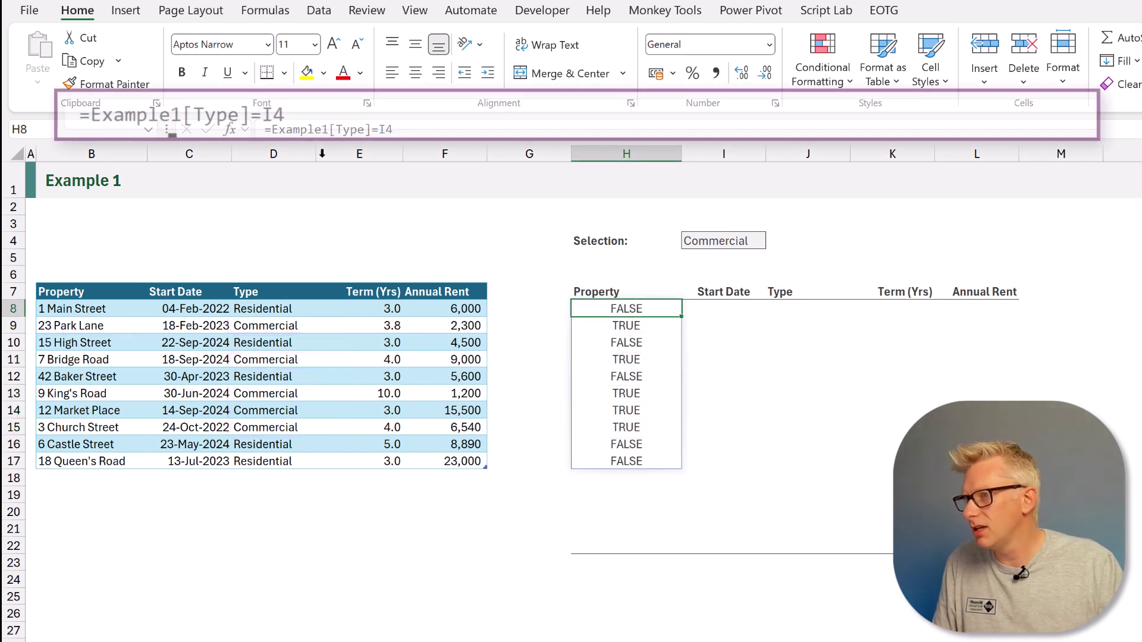
{"action": "left_click", "coordinate": [91, 114]}
{"action": "type", "text": "FI"}
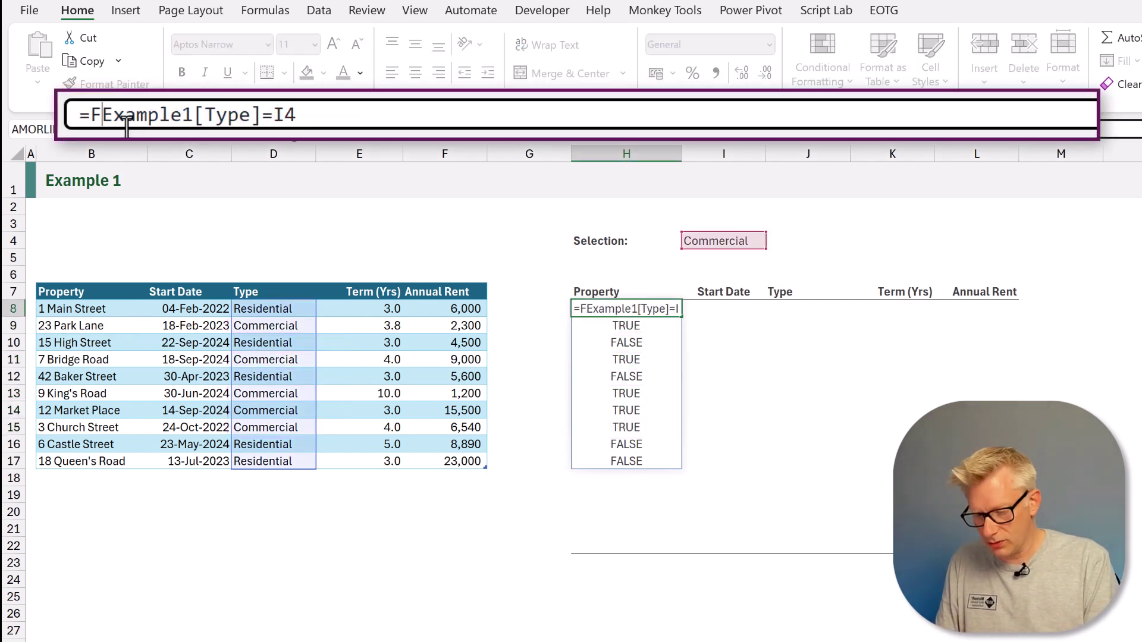
{"action": "type", "text": "LTER("}
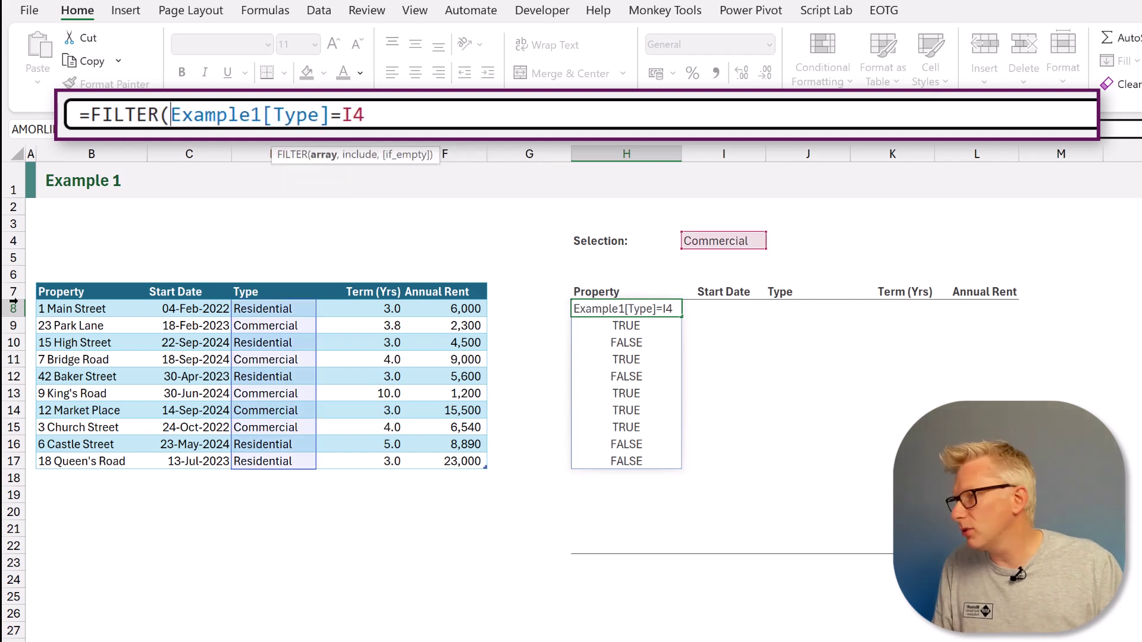
{"action": "left_click", "coordinate": [35, 288]}
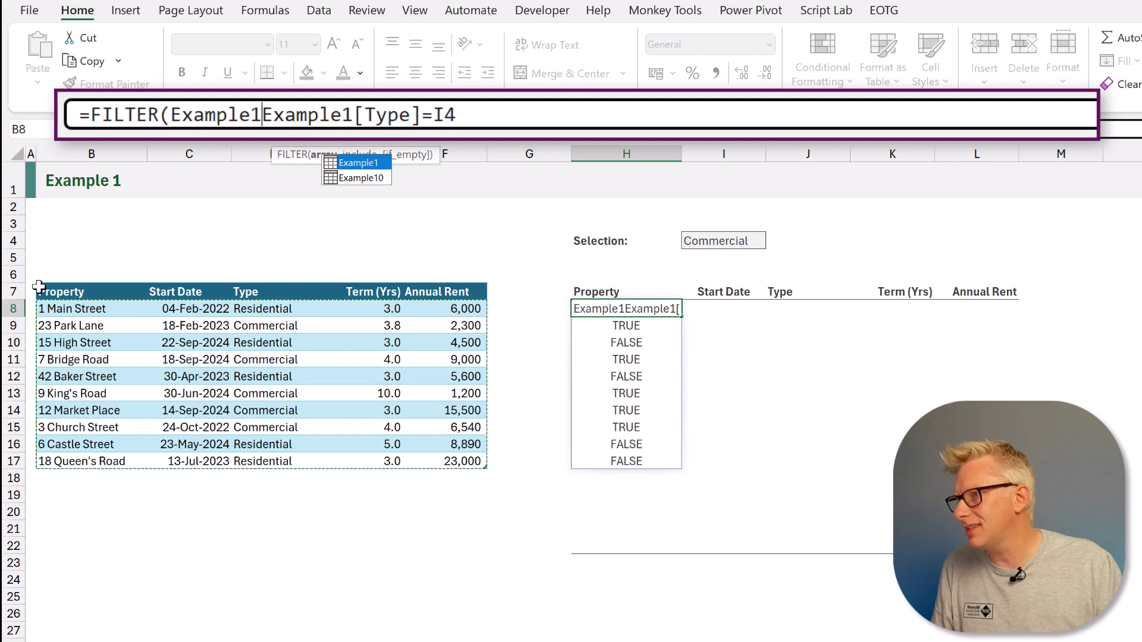
{"action": "type", "text": ","}
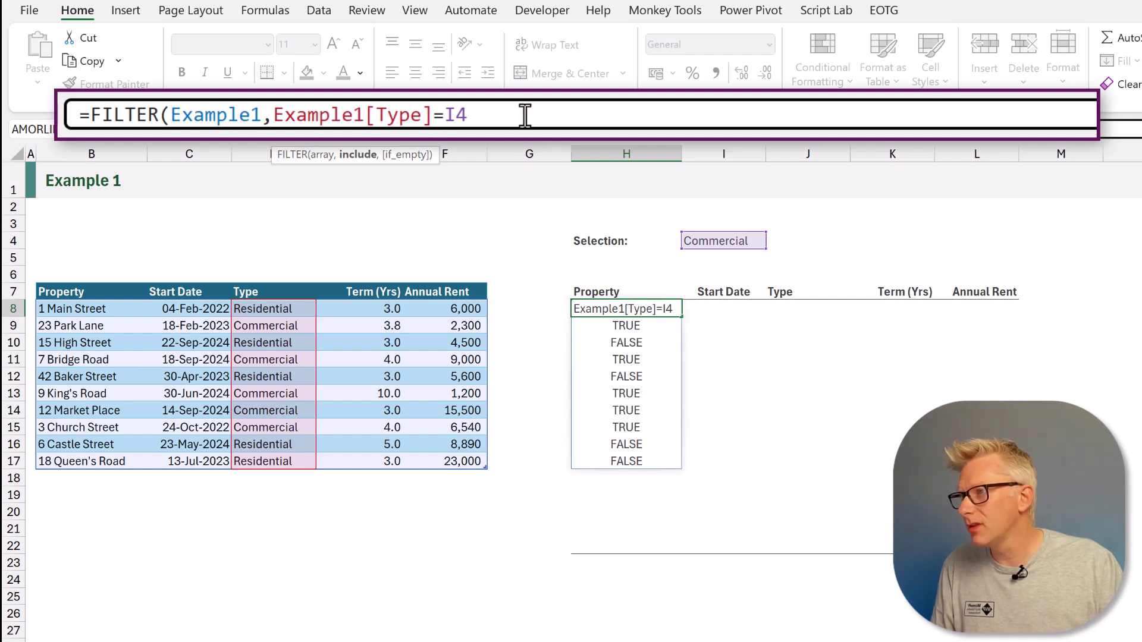
{"action": "type", "text": ","}
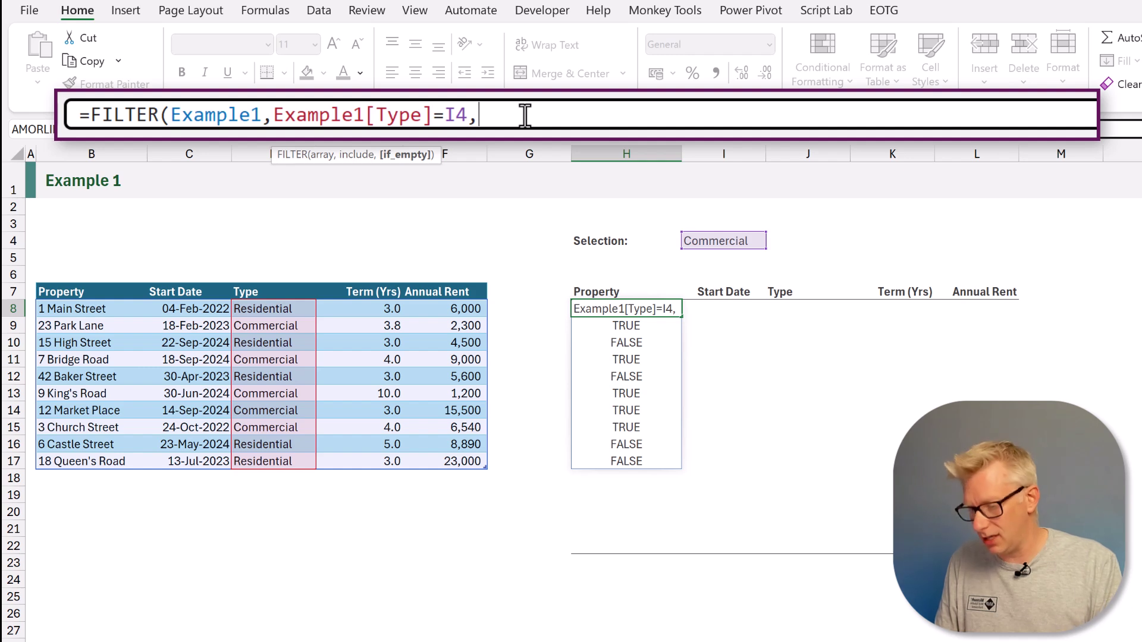
{"action": "type", "text": "\"No V"}
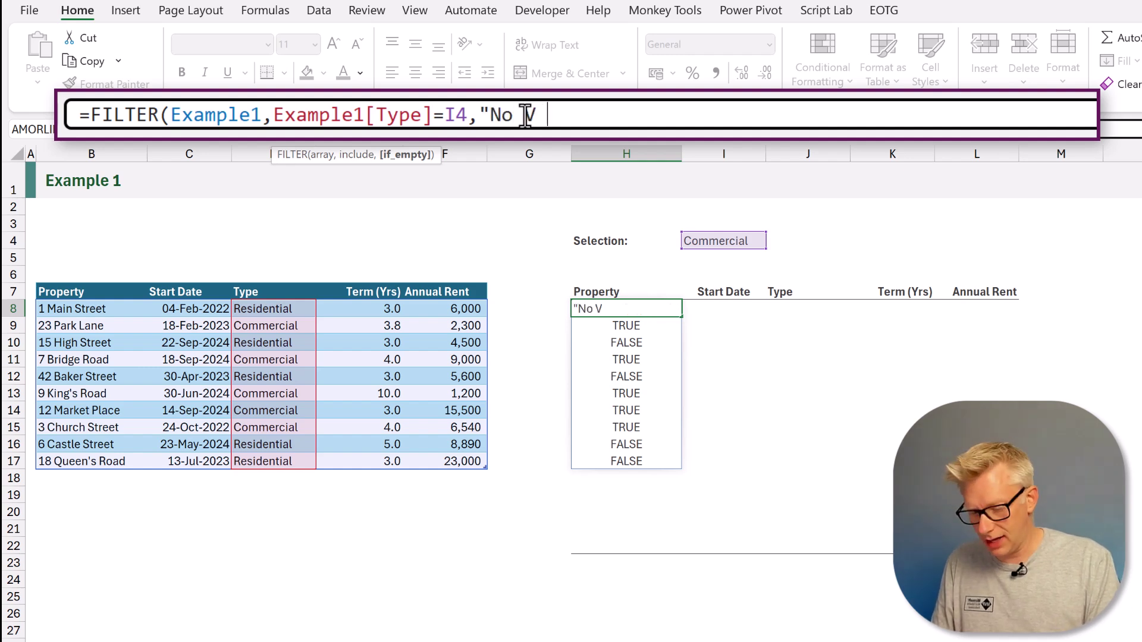
{"action": "type", "text": "alues\")"}
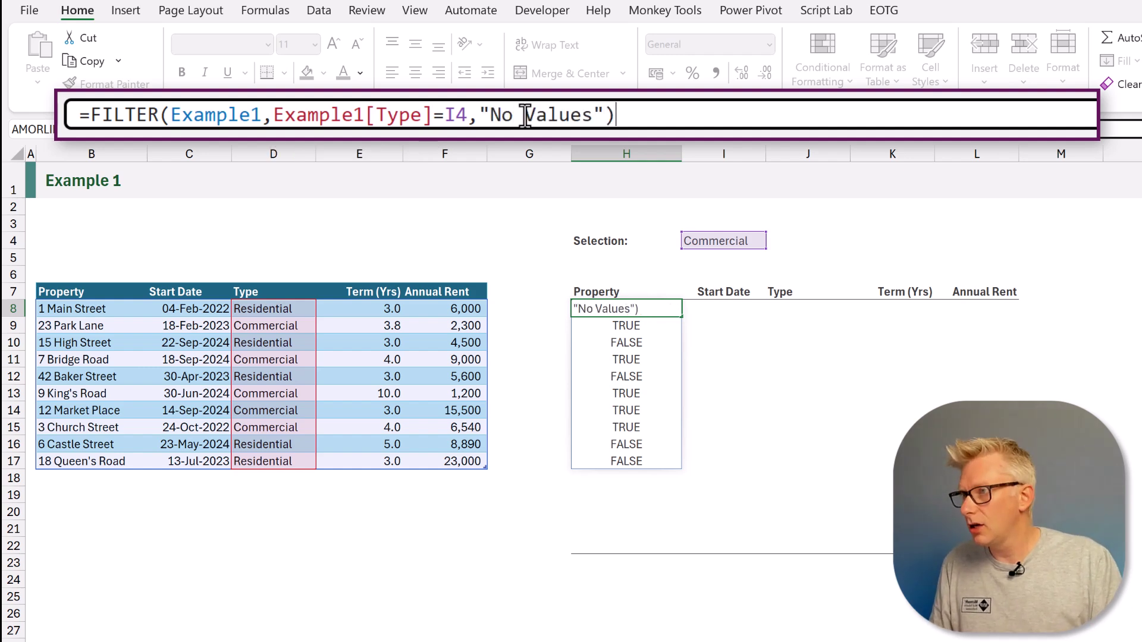
{"action": "key", "text": "Return"}
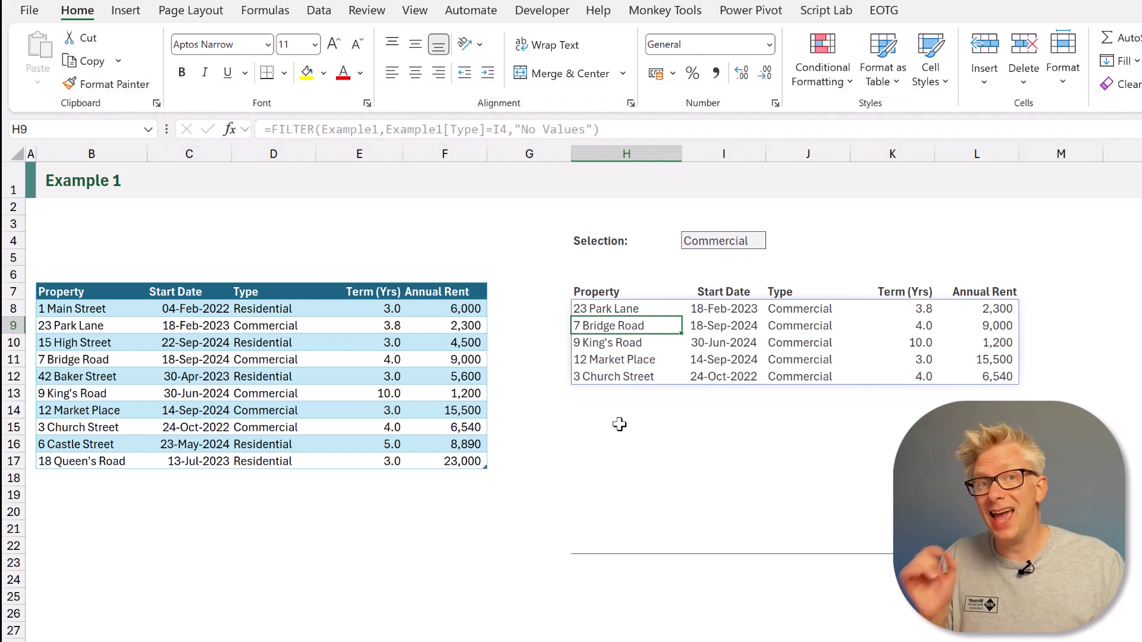
Step: Set the Selection value in cell I4 to Residential
{"action": "left_click", "coordinate": [728, 241]}
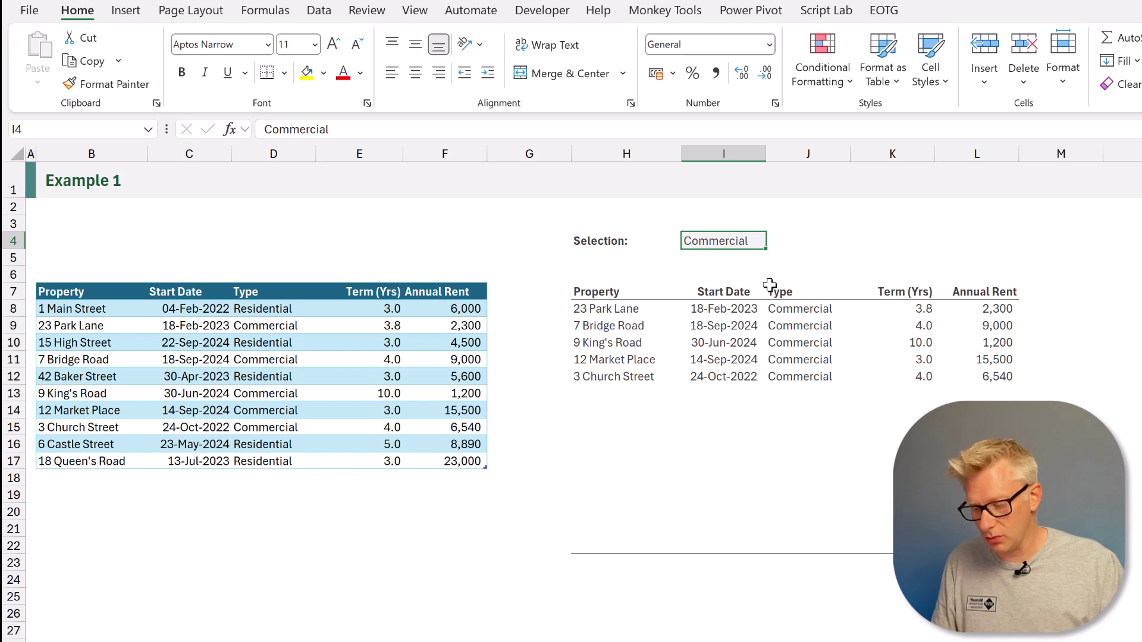
{"action": "type", "text": "Res"}
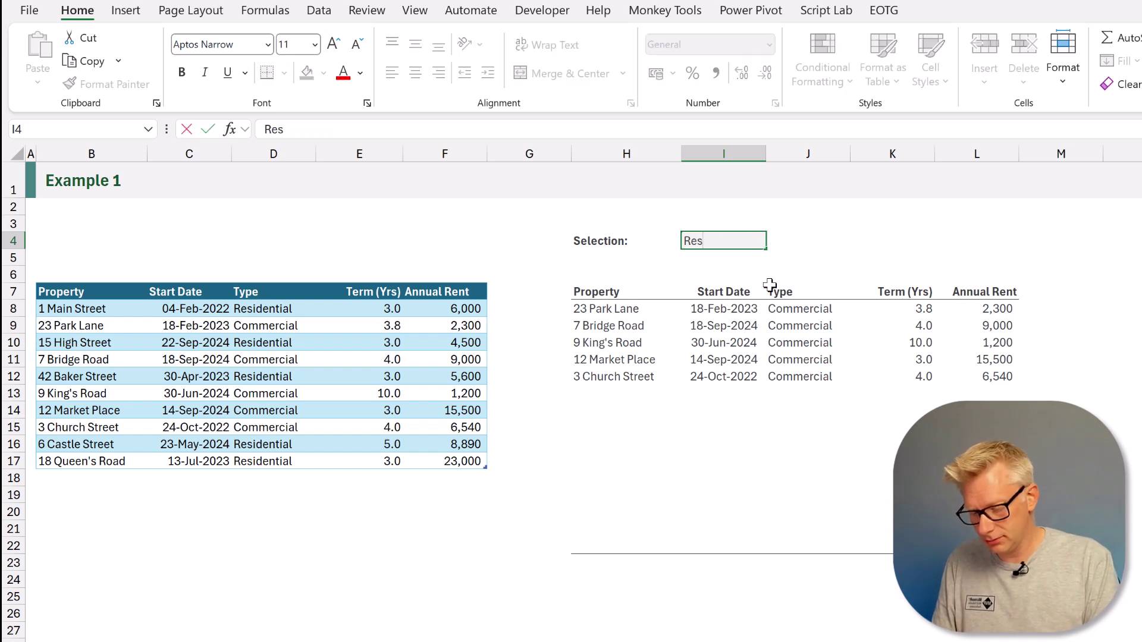
{"action": "type", "text": "idential"}
{"action": "key", "text": "Return"}
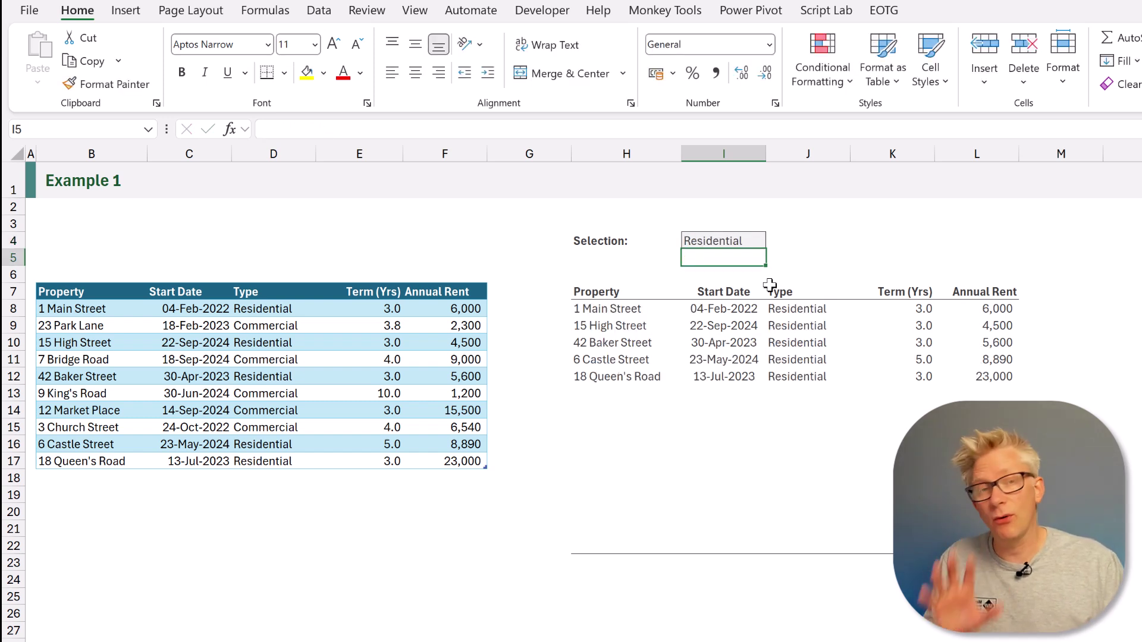
Step: Set the Selection value in cell I4 to "Something else" to test the filter with a non-matching type
{"action": "left_click", "coordinate": [728, 241]}
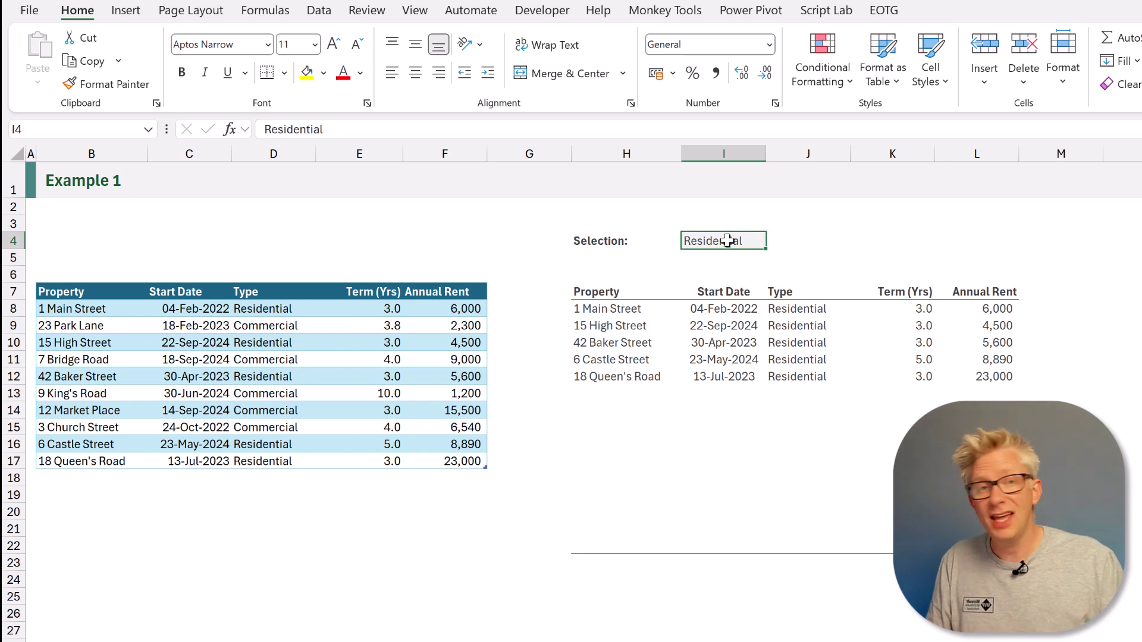
{"action": "type", "text": "Something else"}
{"action": "key", "text": "Return"}
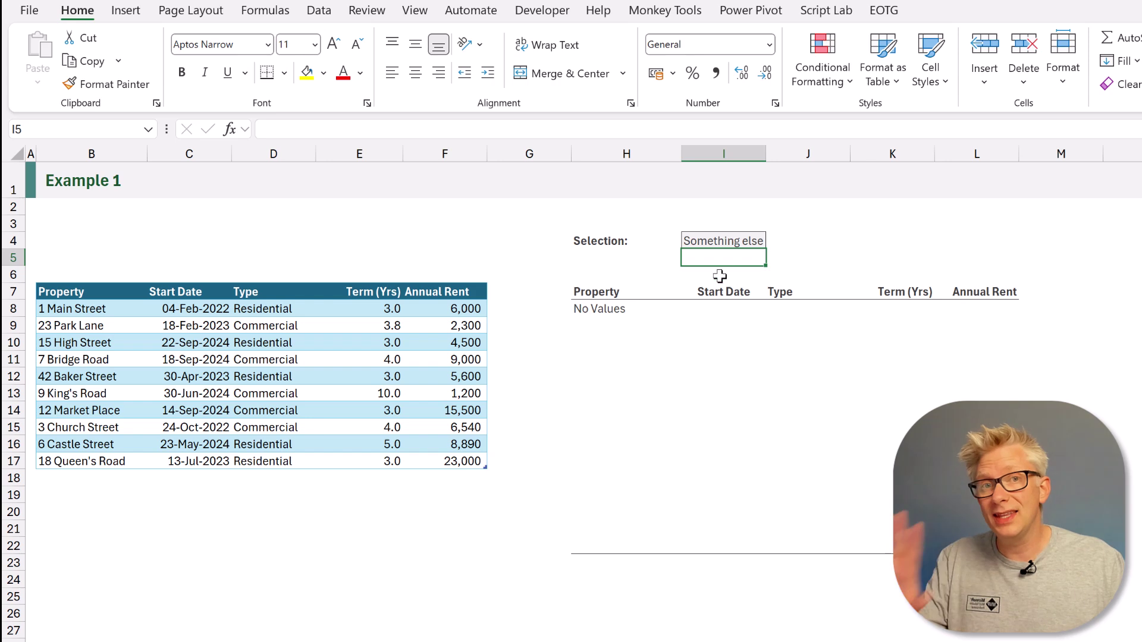
Step: On the Example 2 sheet, enter the test =Example2[Type]=I4 in cell H8
{"action": "left_click", "coordinate": [629, 307]}
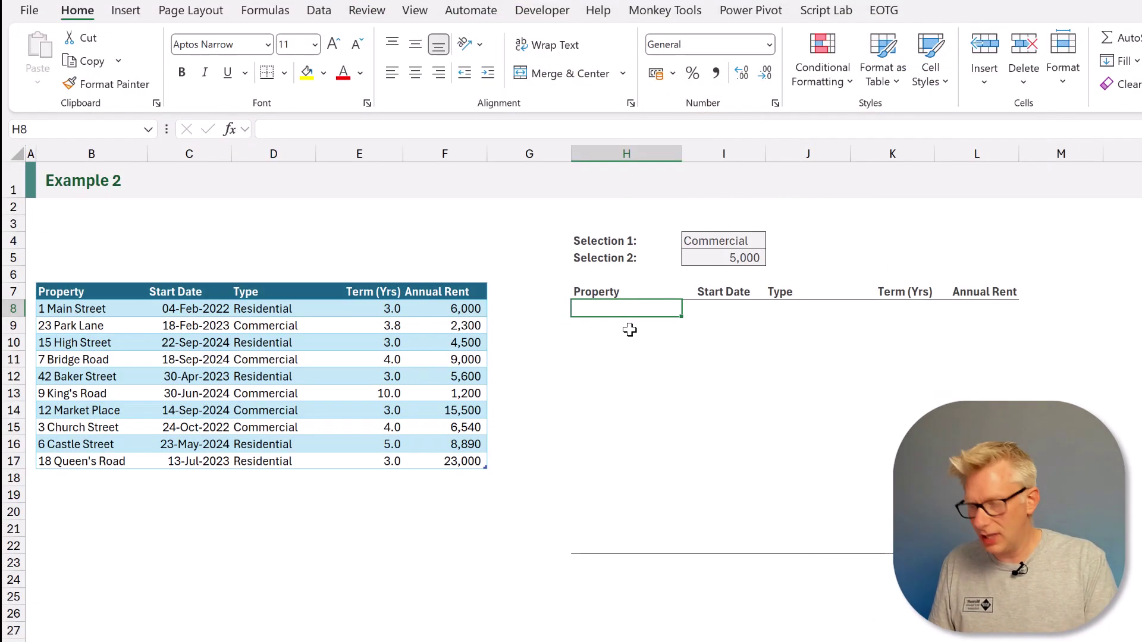
{"action": "type", "text": "="}
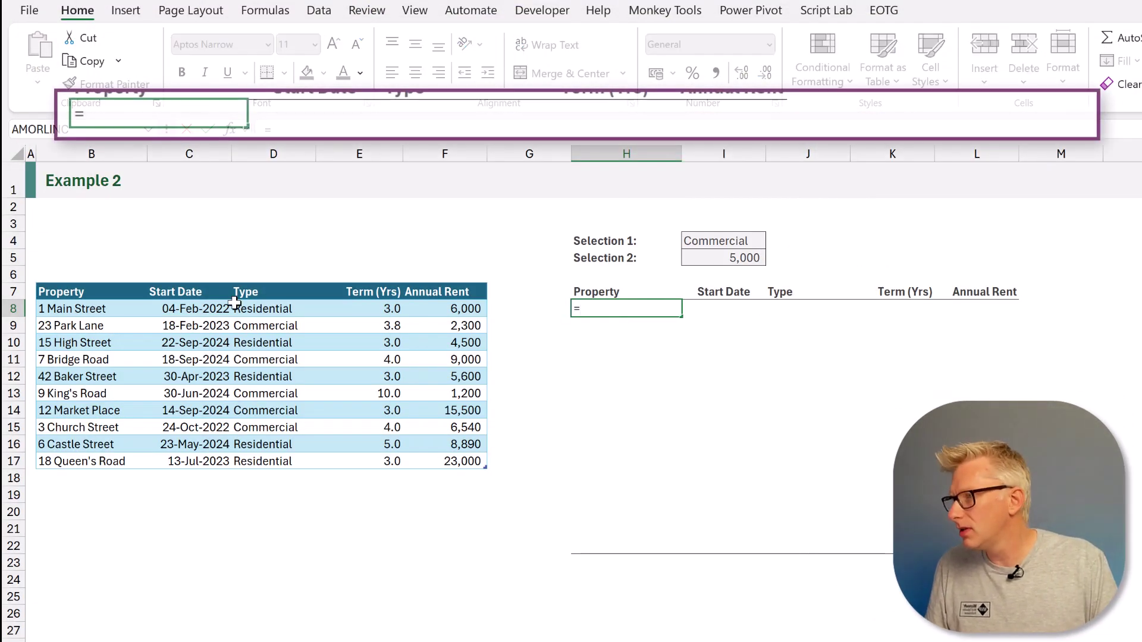
{"action": "left_click", "coordinate": [257, 286]}
{"action": "type", "text": "="}
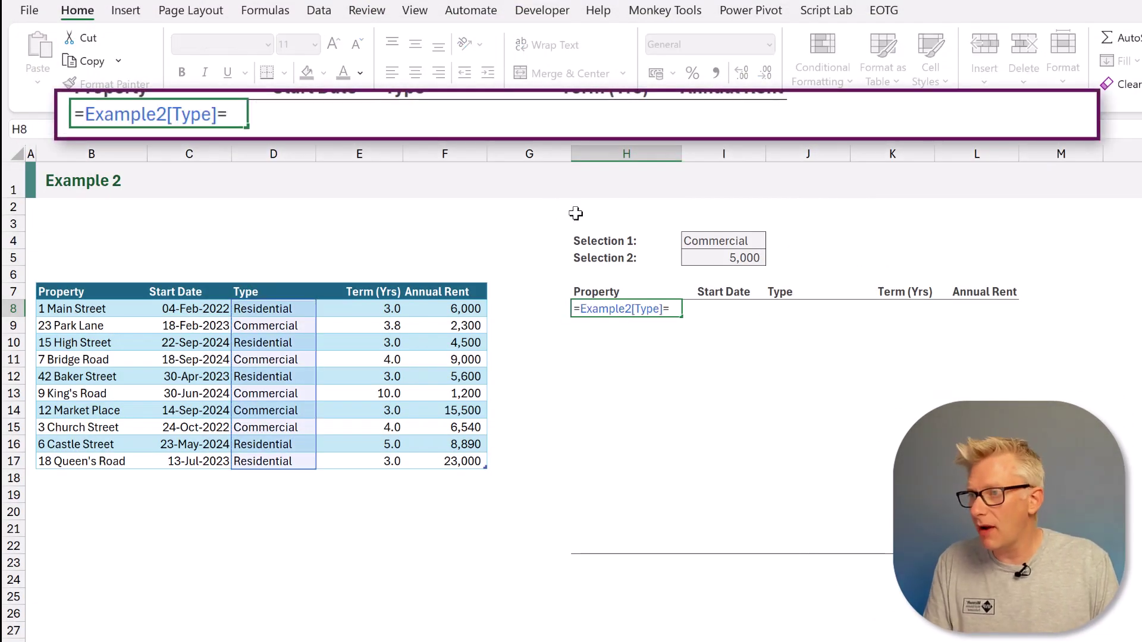
{"action": "left_click", "coordinate": [698, 244]}
{"action": "key", "text": "Return"}
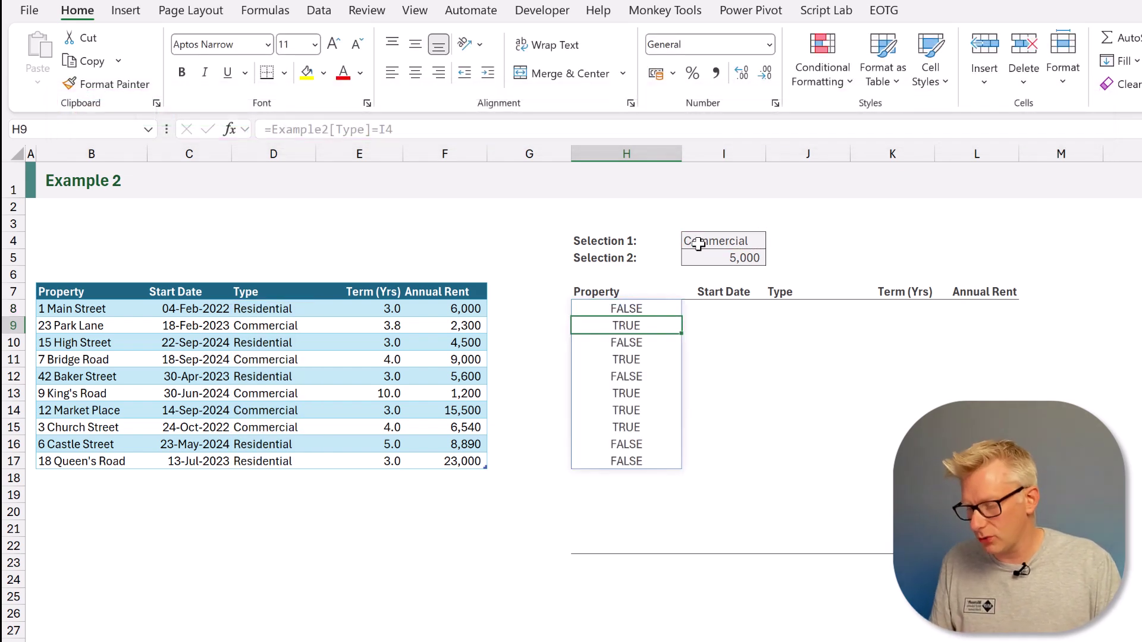
Step: Extend the test in H8 with a bracketed annual rent condition: =(Example2[Type]=I4)*(Example2[Annual Rent]>I5)
{"action": "key", "text": "Up"}
{"action": "key", "text": "F2"}
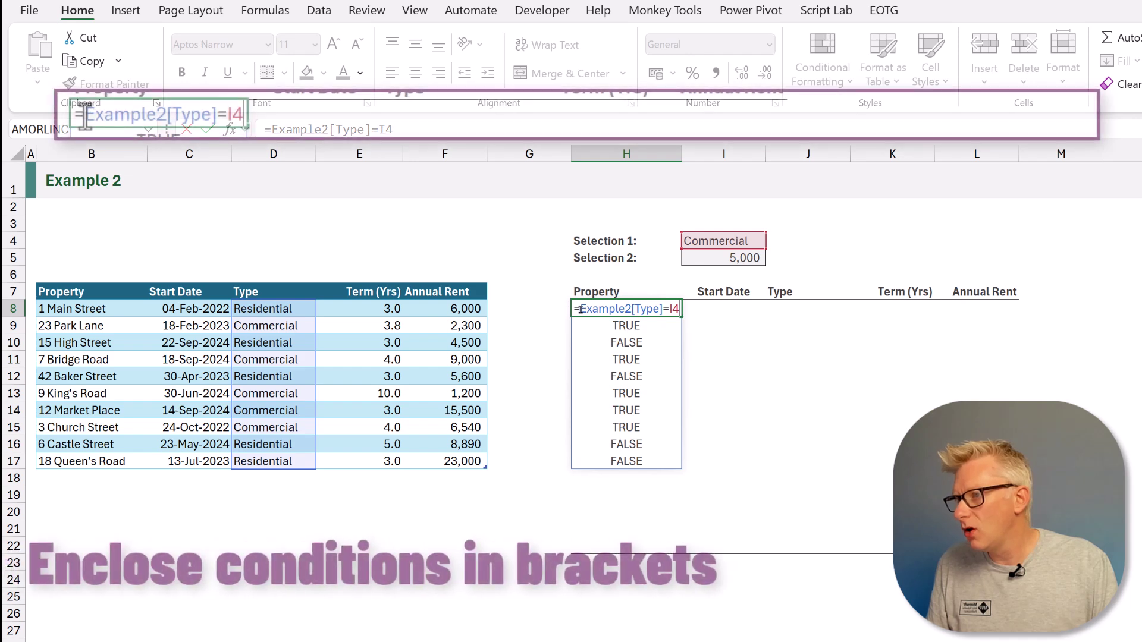
{"action": "type", "text": "("}
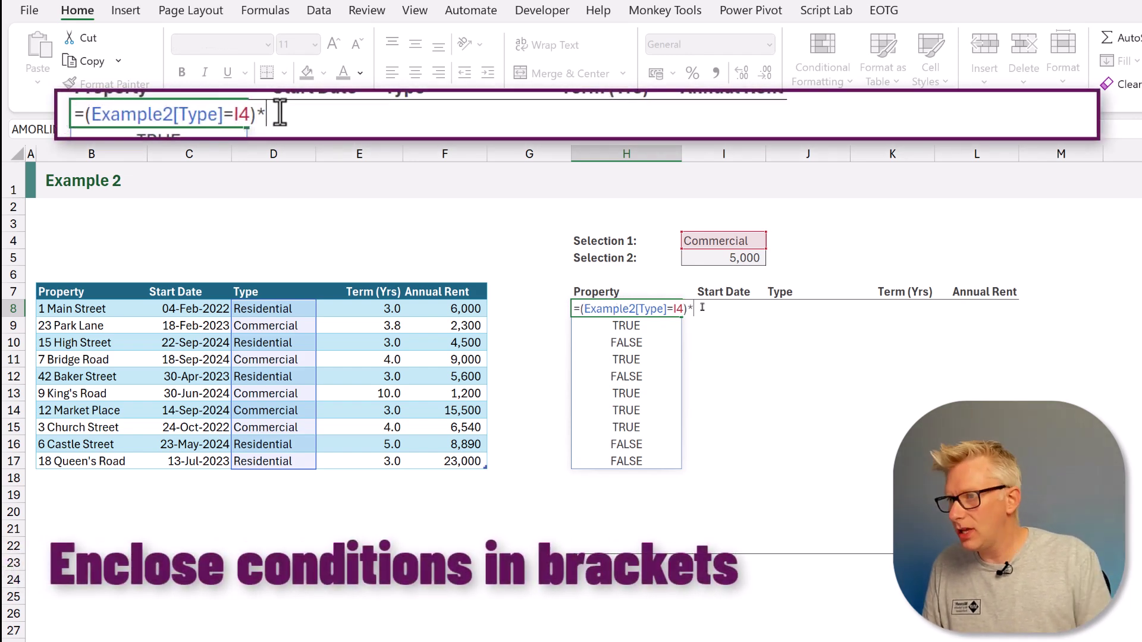
{"action": "type", "text": ")*"}
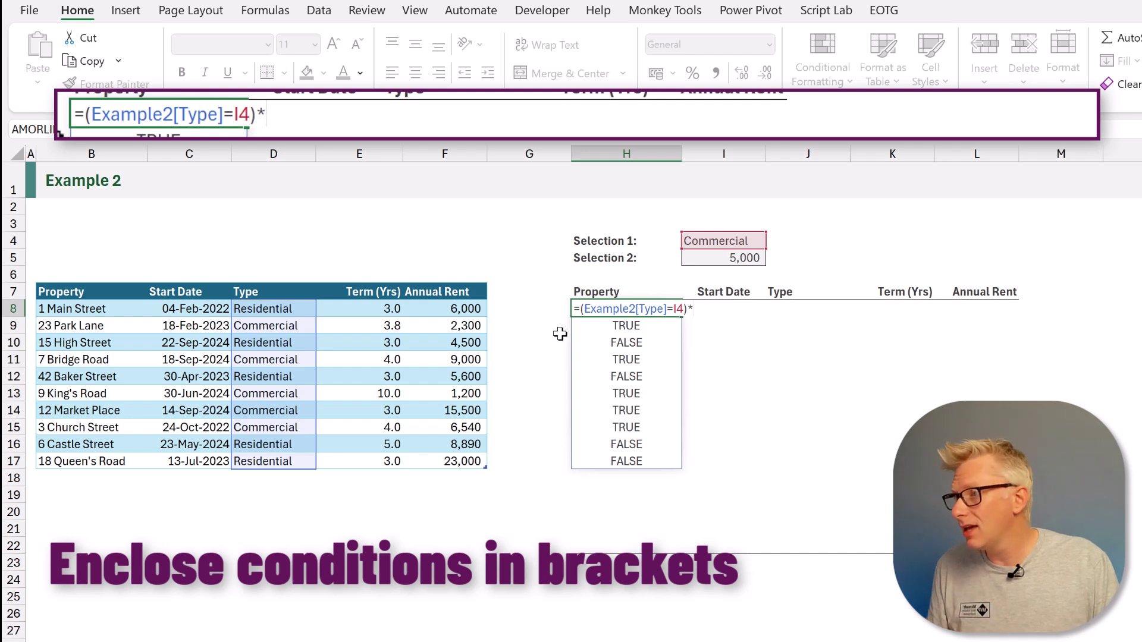
{"action": "left_click", "coordinate": [452, 287]}
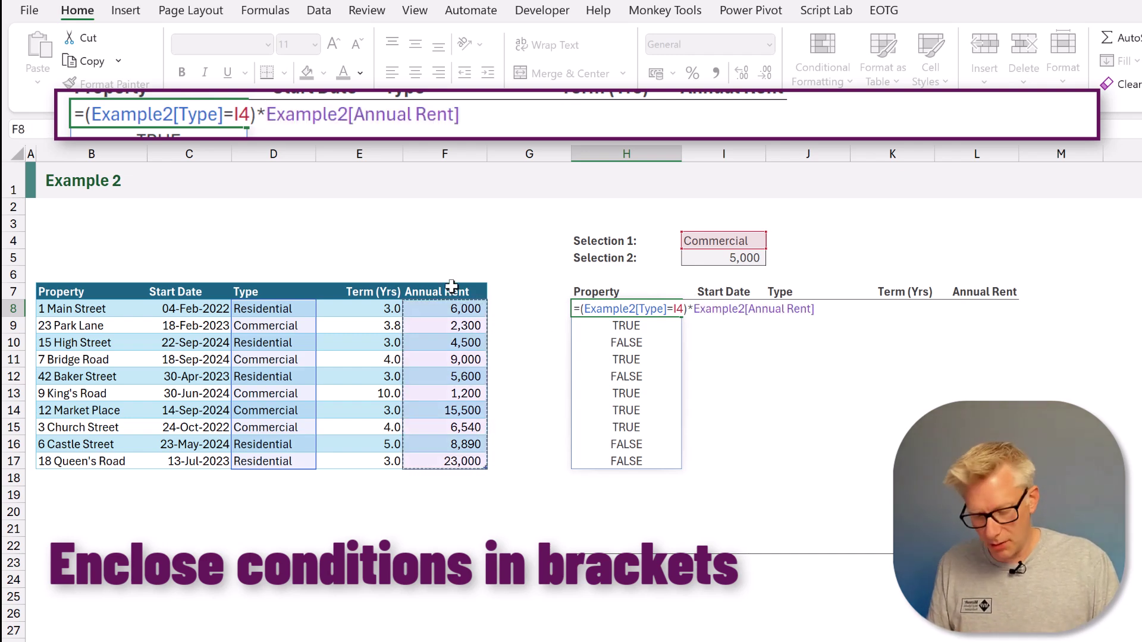
{"action": "type", "text": ">"}
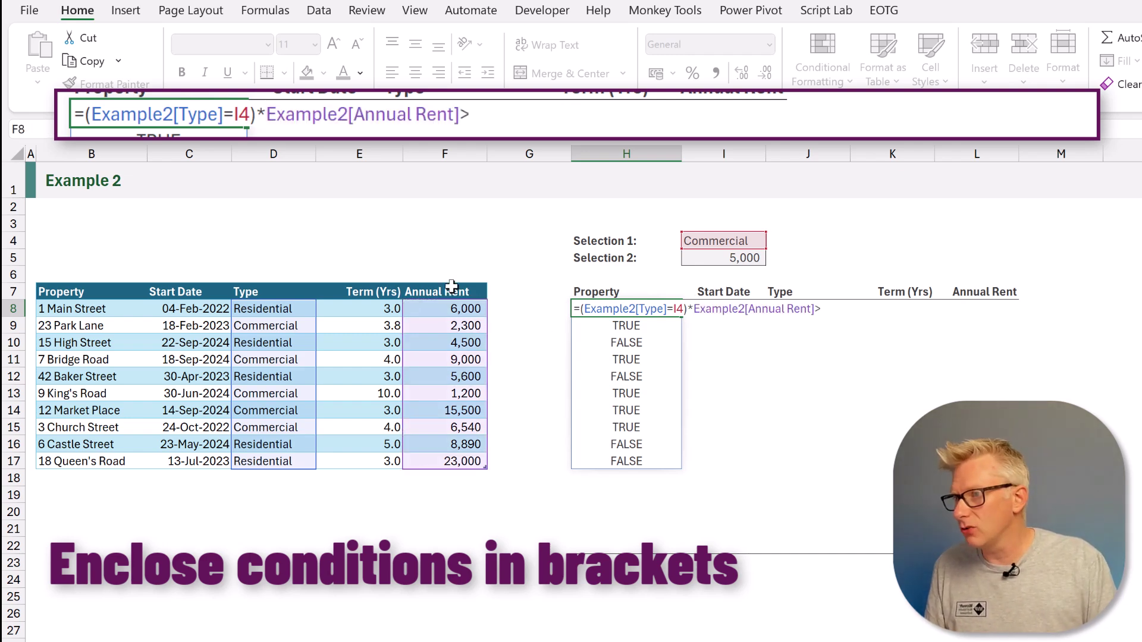
{"action": "left_click", "coordinate": [718, 260]}
{"action": "type", "text": ")"}
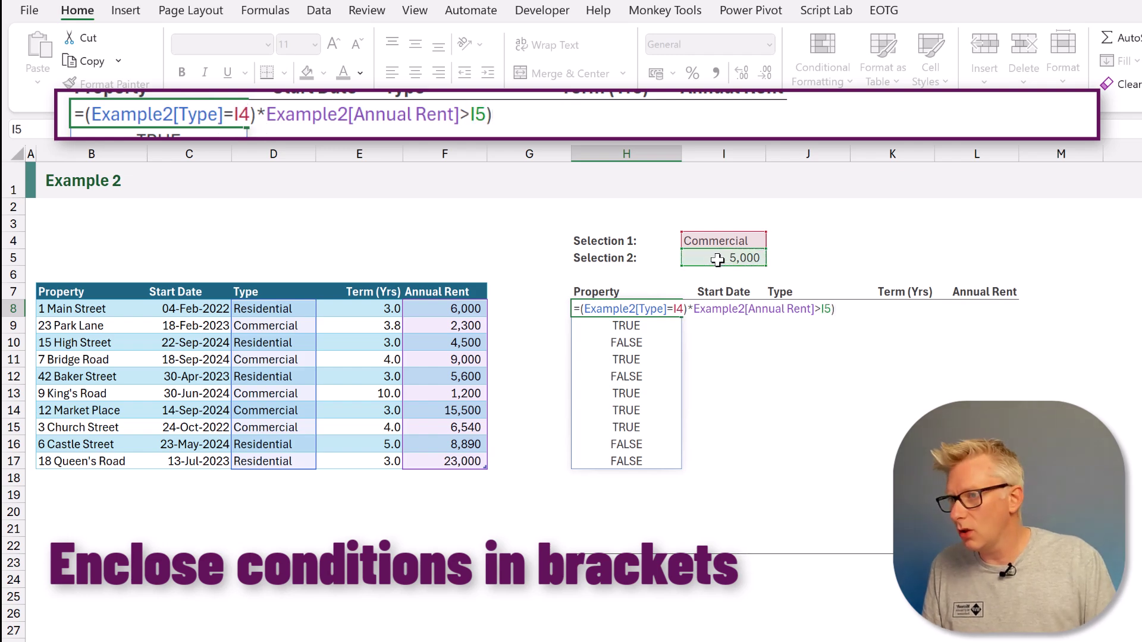
{"action": "left_click", "coordinate": [263, 116]}
{"action": "type", "text": "("}
{"action": "key", "text": "Return"}
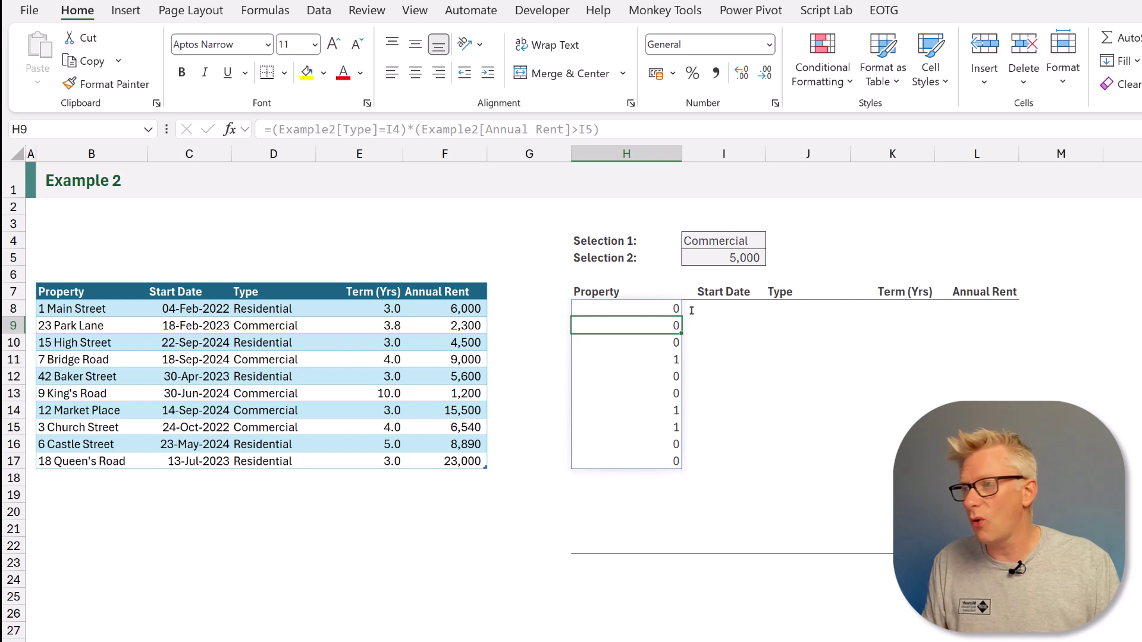
Step: Wrap the combined conditions in H8 in a FILTER function that returns Example2 rows, with "No Values" as the empty result
{"action": "left_click", "coordinate": [671, 310]}
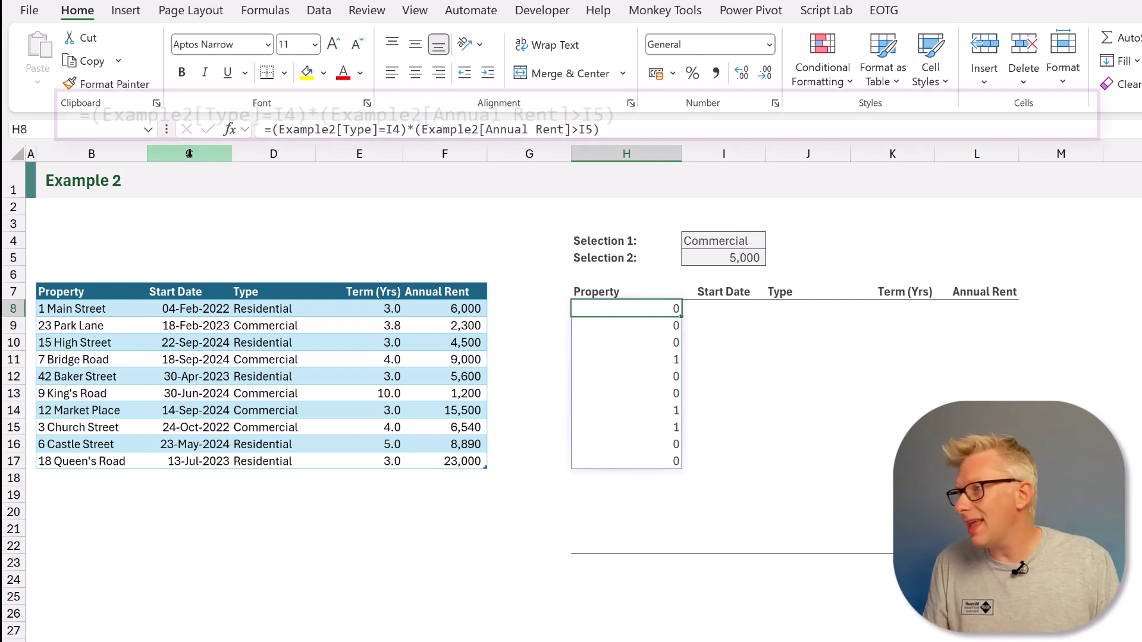
{"action": "left_click", "coordinate": [269, 129]}
{"action": "type", "text": "FILTER("}
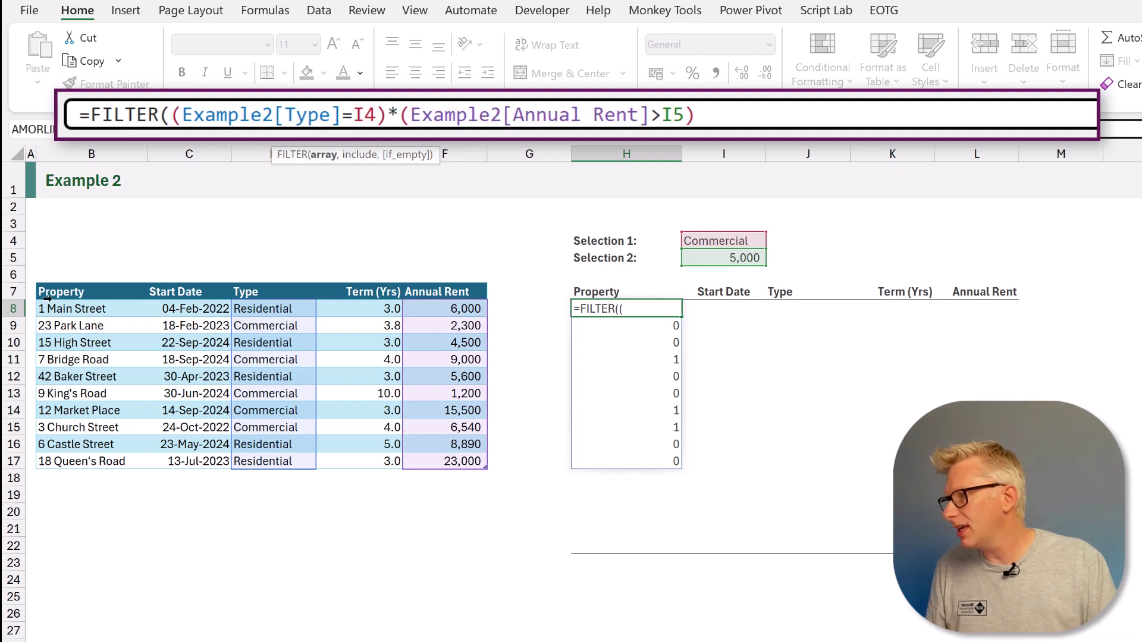
{"action": "left_click", "coordinate": [37, 282]}
{"action": "type", "text": ","}
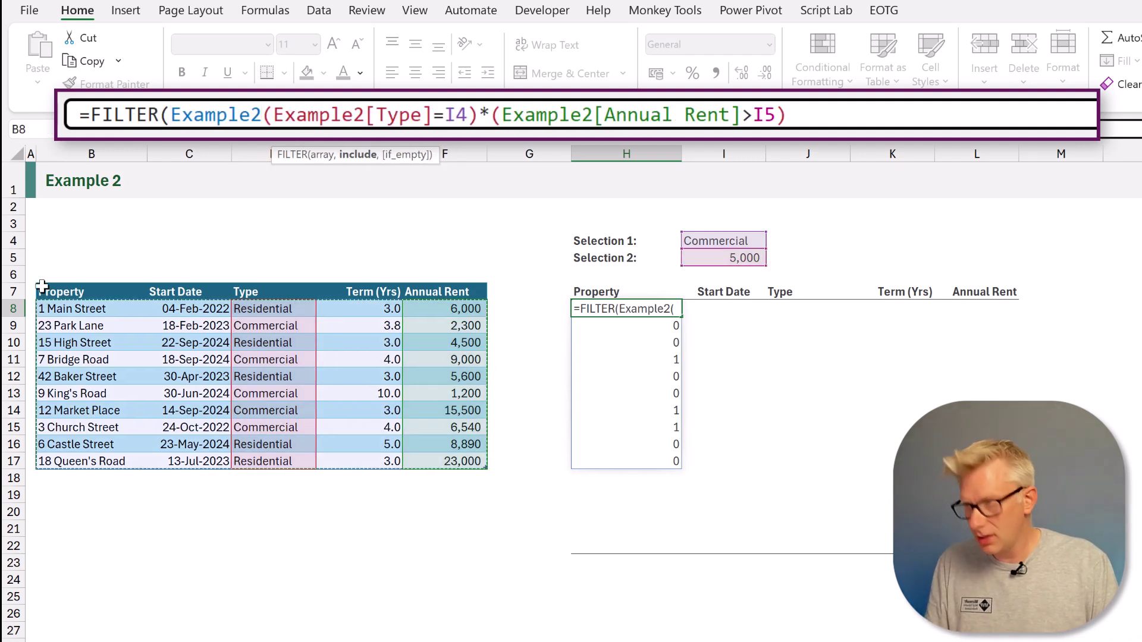
{"action": "left_click", "coordinate": [817, 122]}
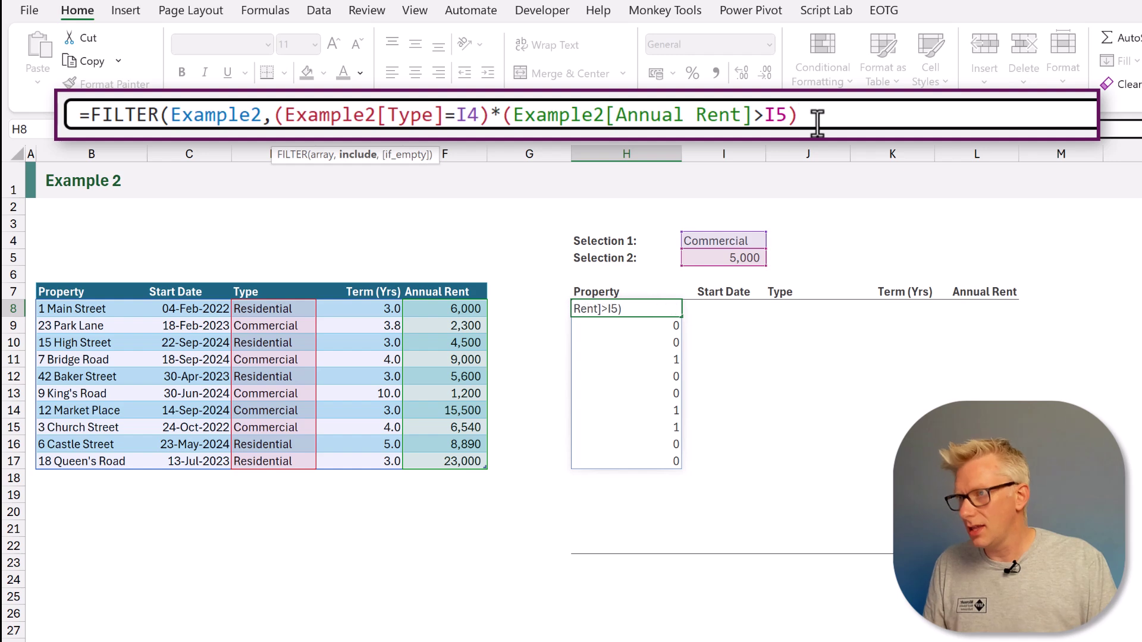
{"action": "type", "text": ",\"No "}
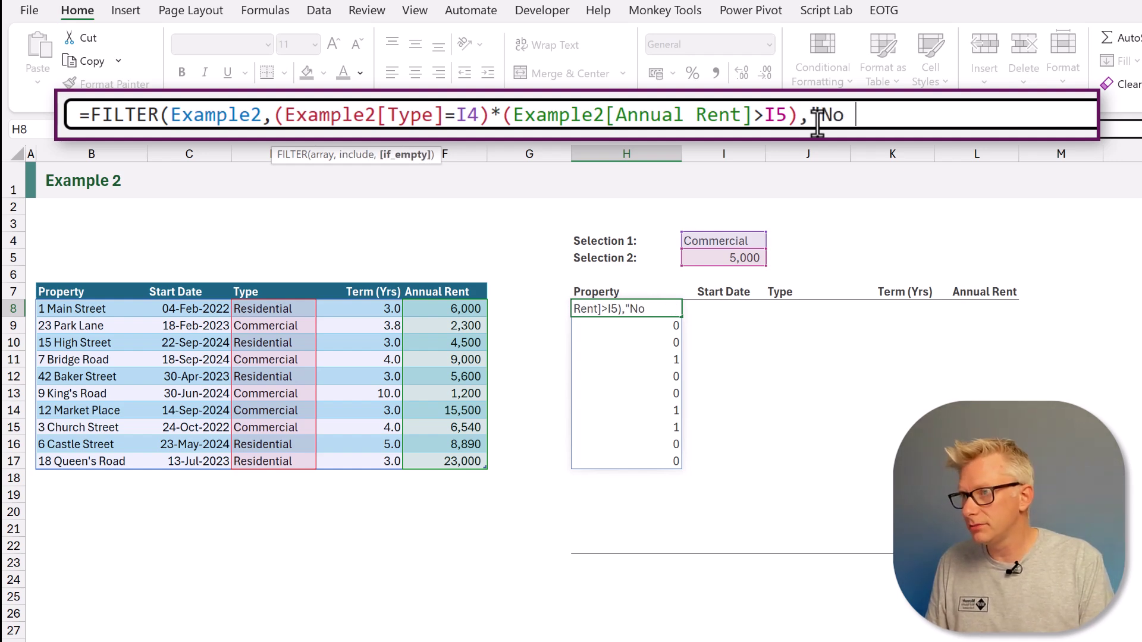
{"action": "type", "text": "Values\")"}
{"action": "key", "text": "Return"}
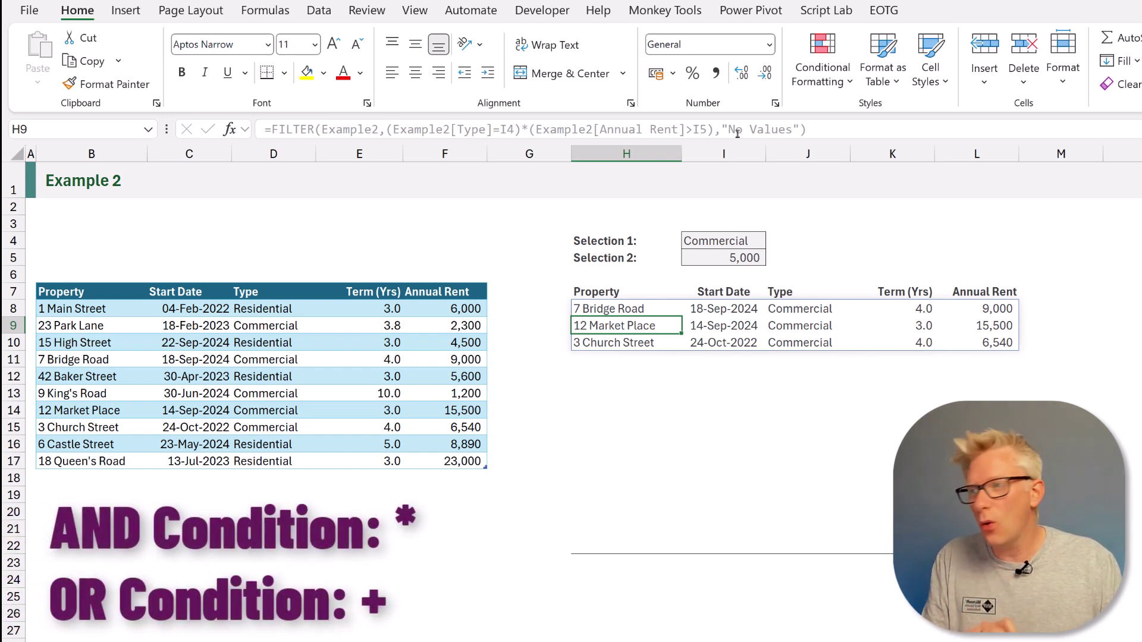
Step: Change the FILTER formula in H8 from AND to OR logic by replacing the * between the two conditions with +
{"action": "left_click", "coordinate": [646, 310]}
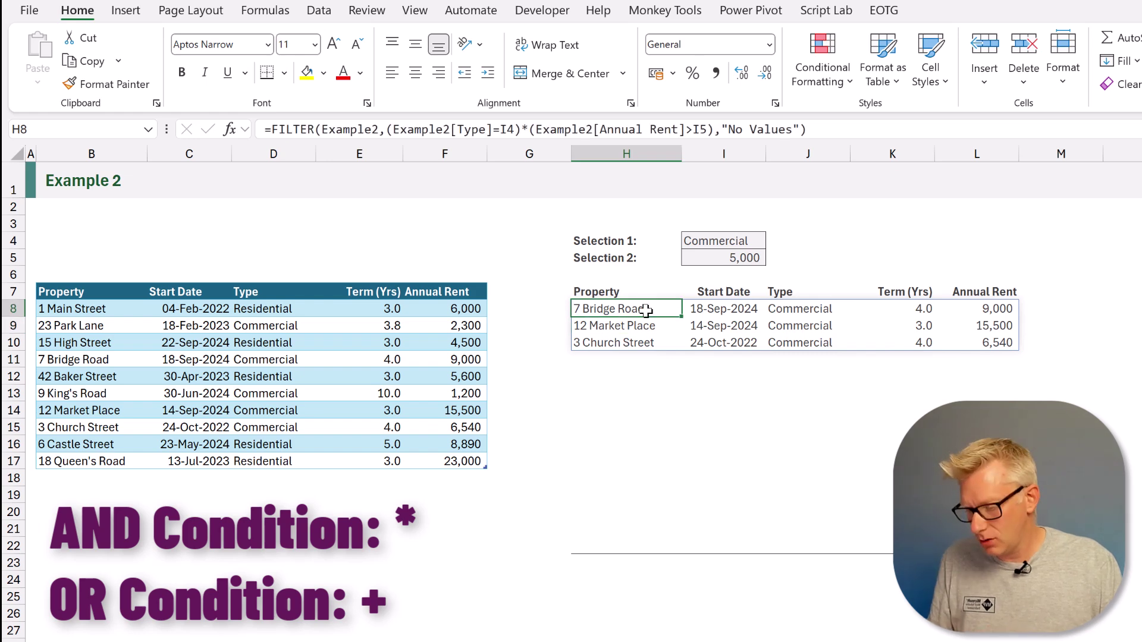
{"action": "double_click", "coordinate": [646, 310]}
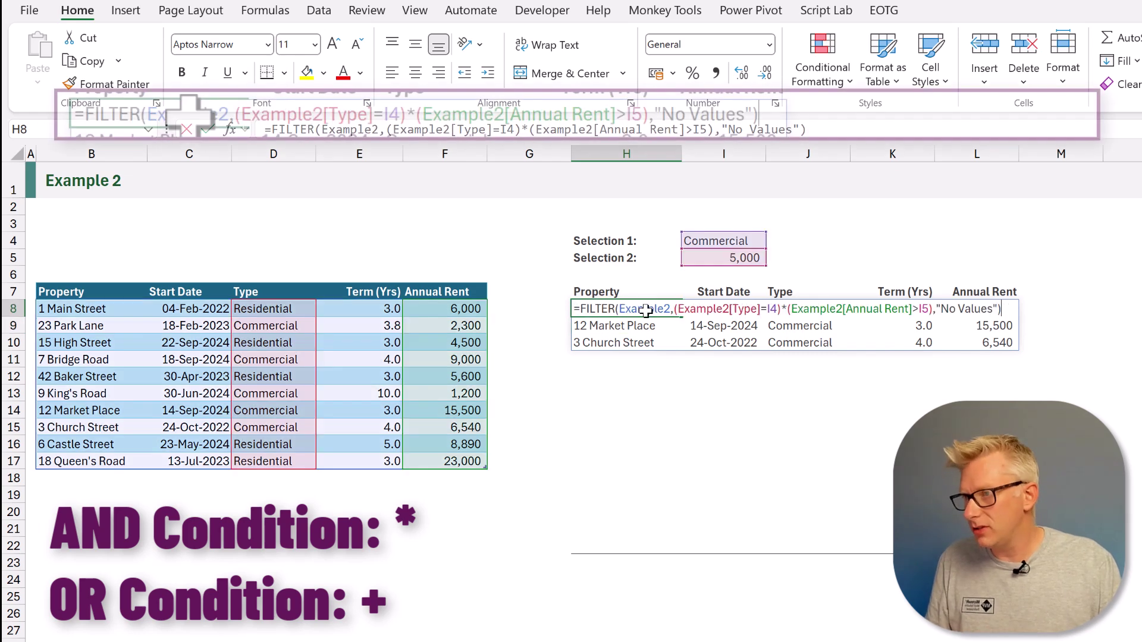
{"action": "left_click", "coordinate": [786, 308]}
{"action": "key", "text": "BackSpace"}
{"action": "type", "text": "+"}
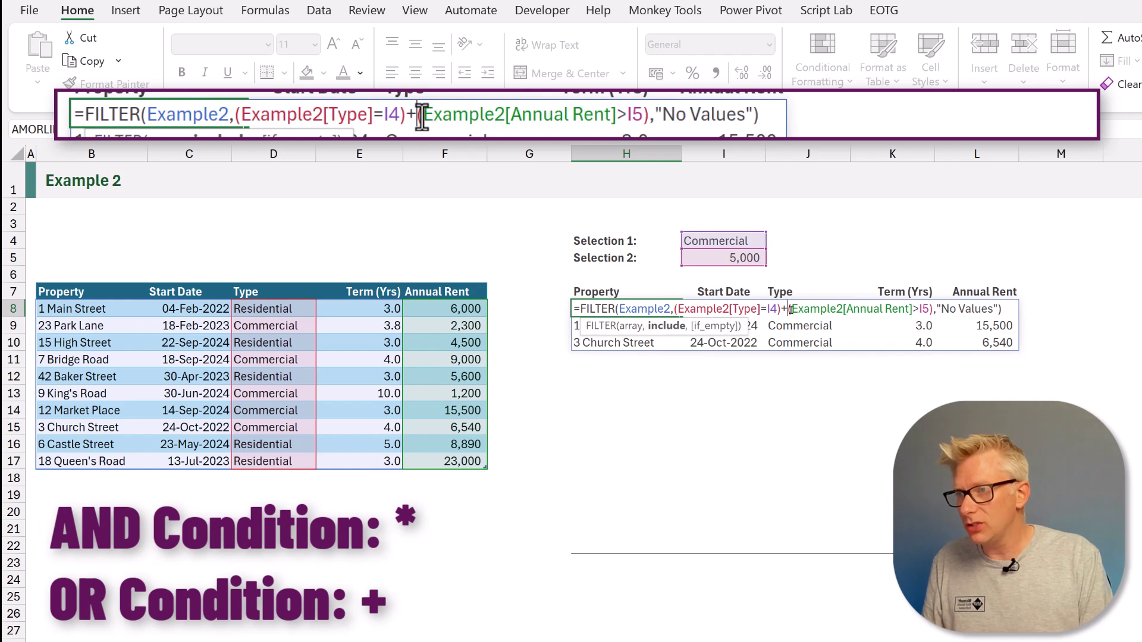
{"action": "key", "text": "Return"}
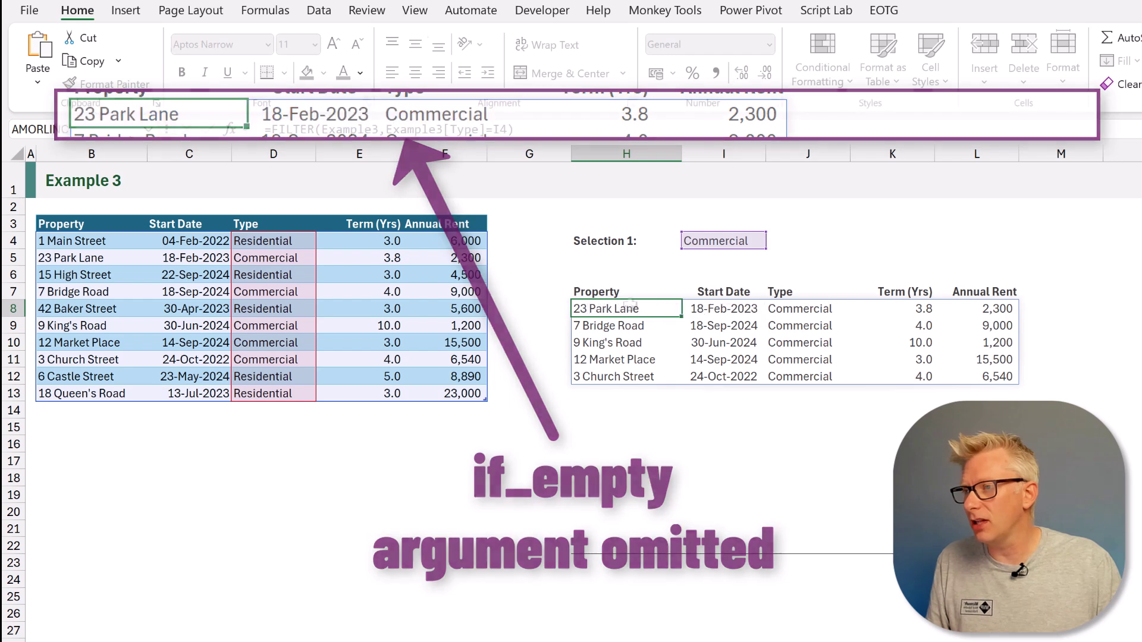
Step: On the Example 3 sheet, set Selection 1 in cell I4 to "Something else" to test the filter without an if_empty argument
{"action": "left_click", "coordinate": [715, 239]}
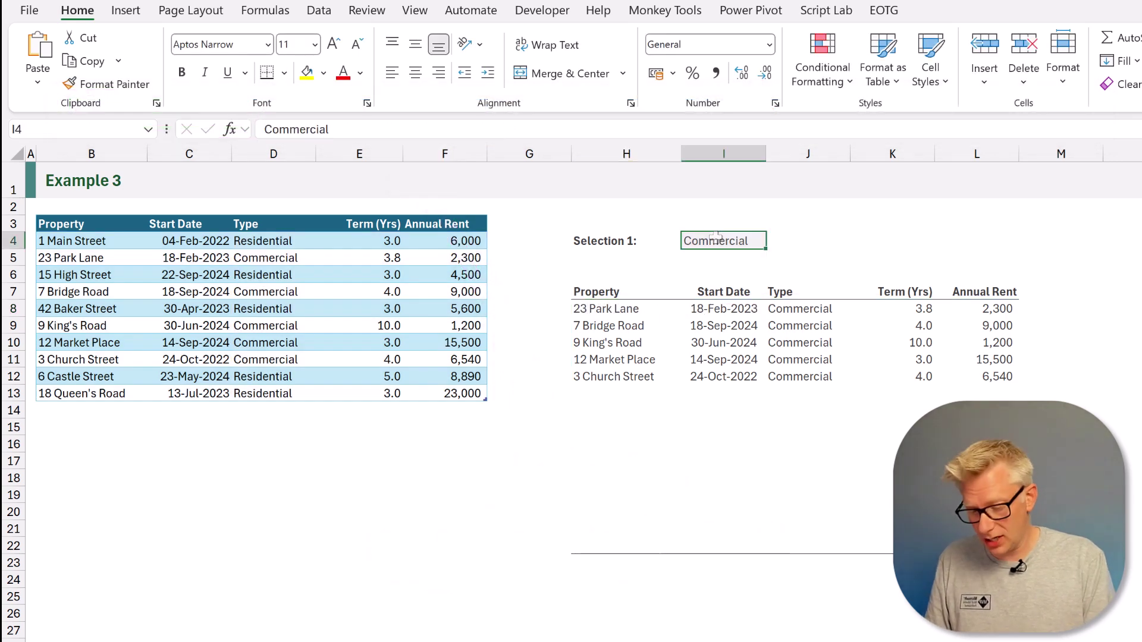
{"action": "type", "text": "Something else"}
{"action": "key", "text": "Return"}
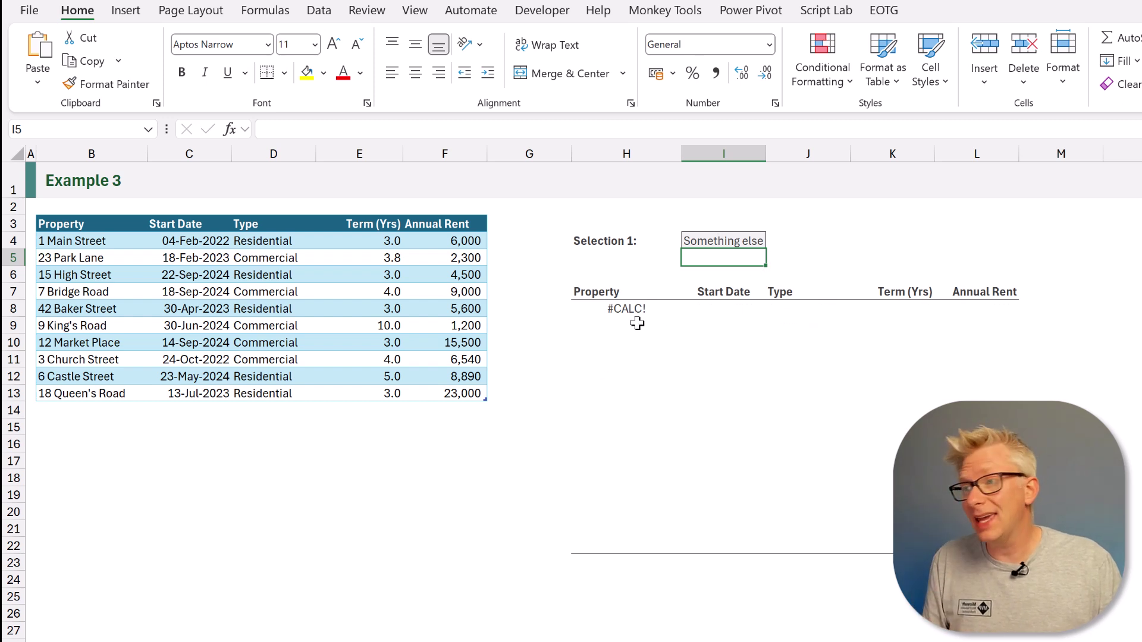
Step: Add "No Values" as the if_empty argument of the Example3 FILTER formula in H8
{"action": "left_click", "coordinate": [630, 313]}
{"action": "double_click", "coordinate": [631, 314]}
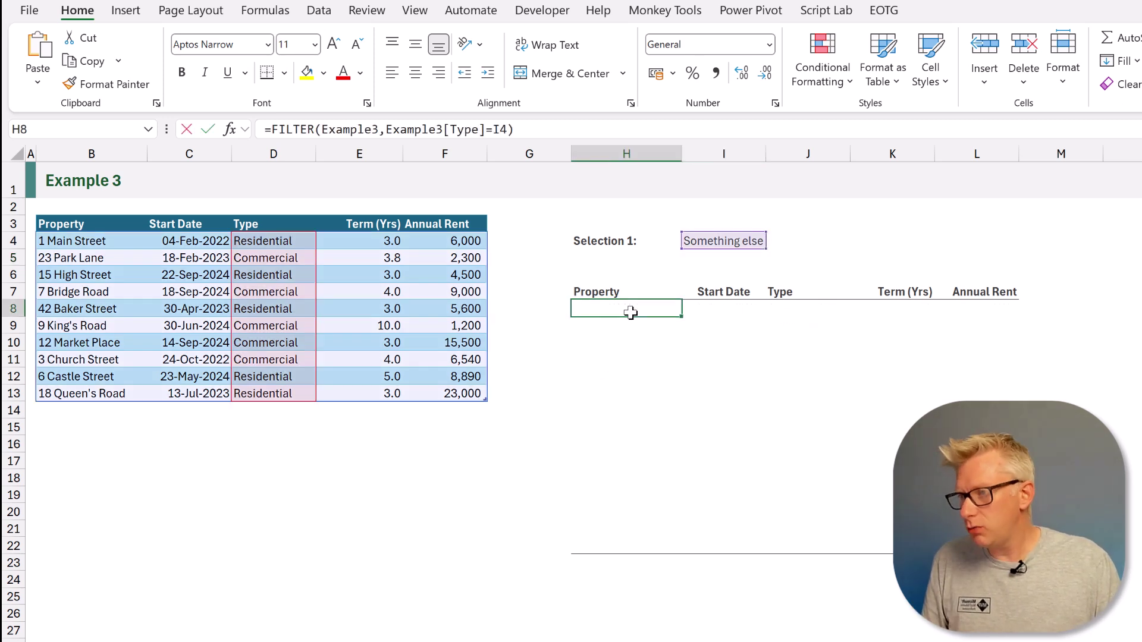
{"action": "type", "text": ",\"No Values\""}
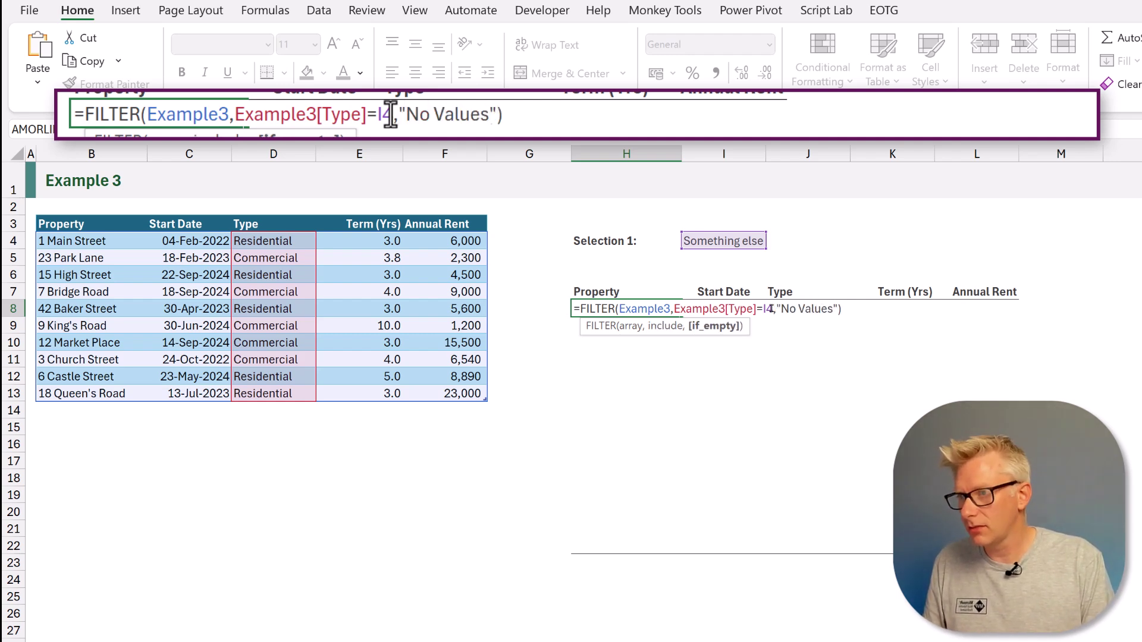
{"action": "key", "text": "Return"}
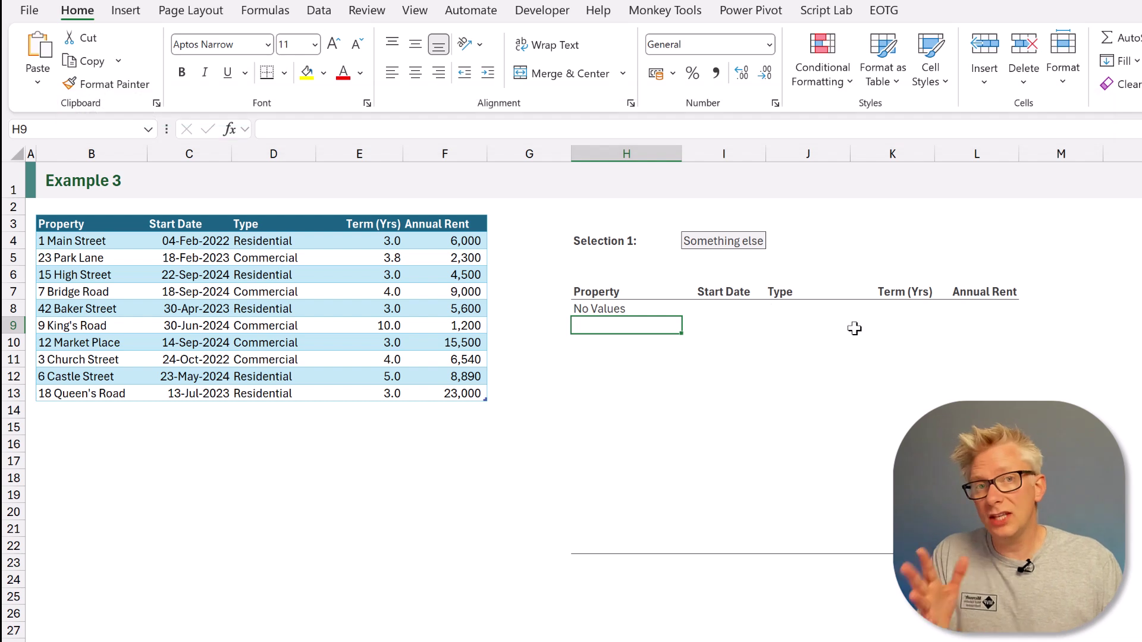
Step: Replace the if_empty argument in H8 with the array {"No Values","N/A","N/A",0,0} and select the resulting row H8:L8
{"action": "left_click", "coordinate": [646, 314]}
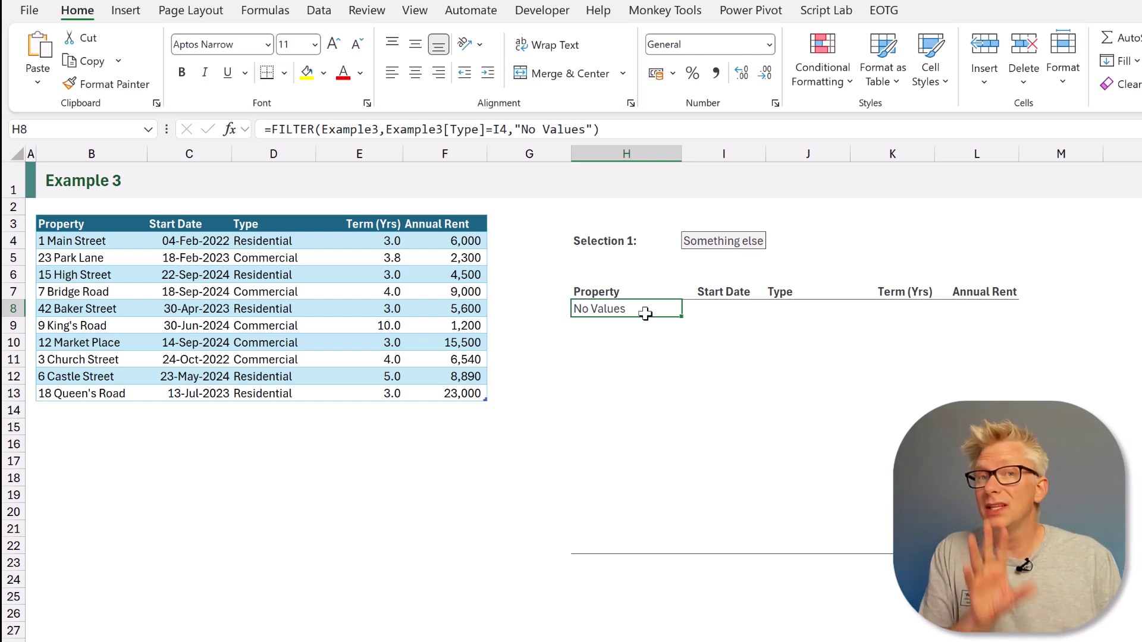
{"action": "key", "text": "F2"}
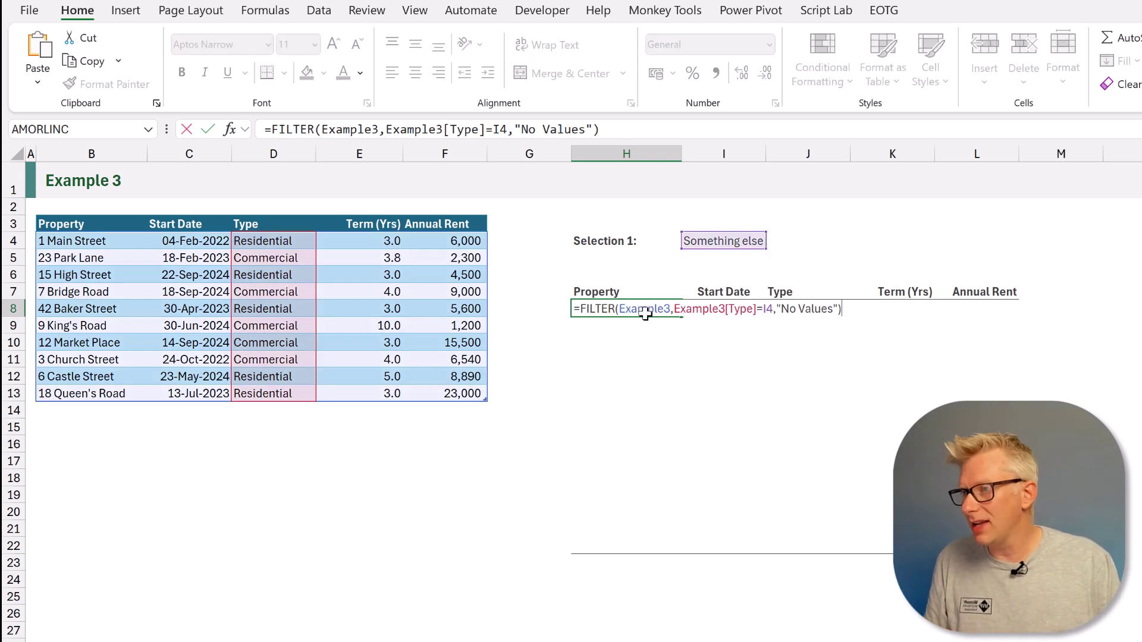
{"action": "left_click_drag", "start_coordinate": [778, 308], "coordinate": [839, 309]}
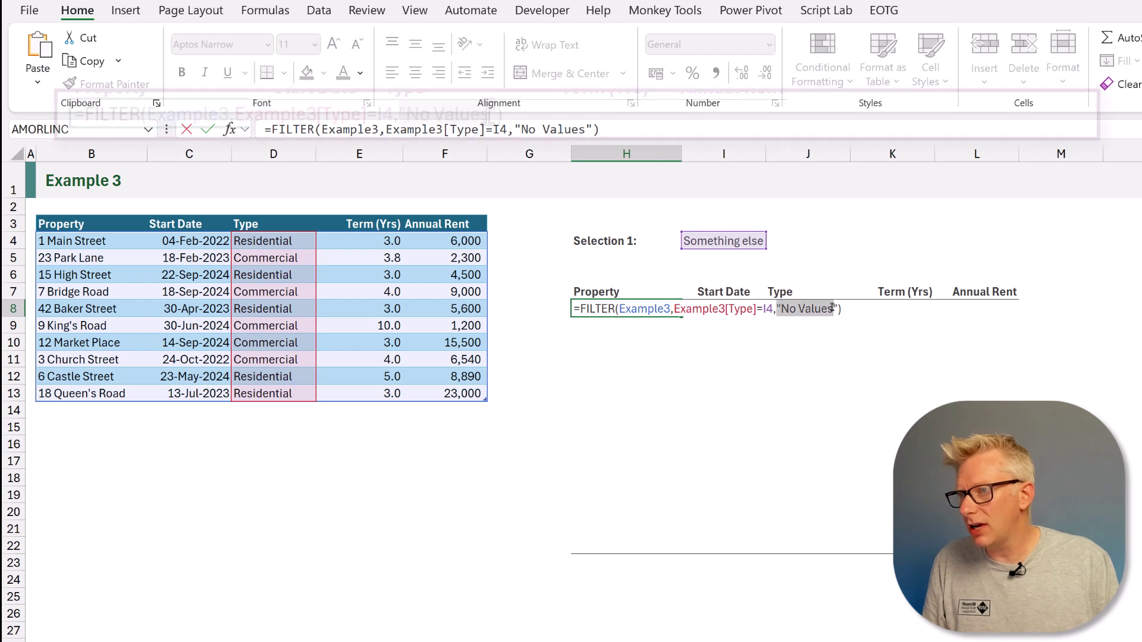
{"action": "type", "text": "{\"No Values\",\"N/A\",\"N/A\",0,0}"}
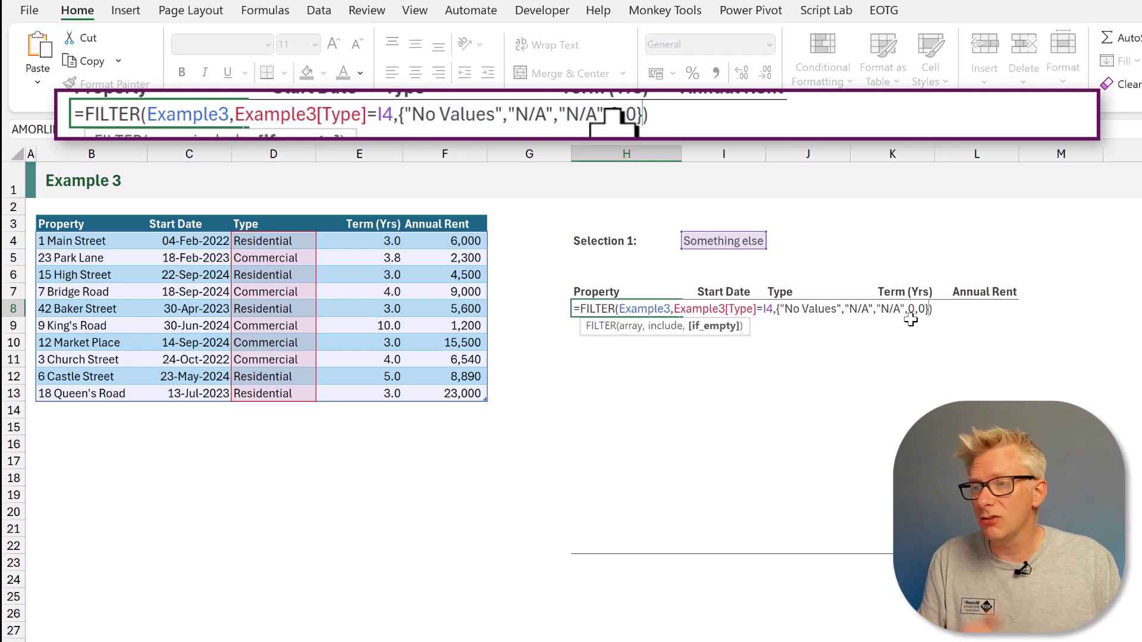
{"action": "key", "text": "Return"}
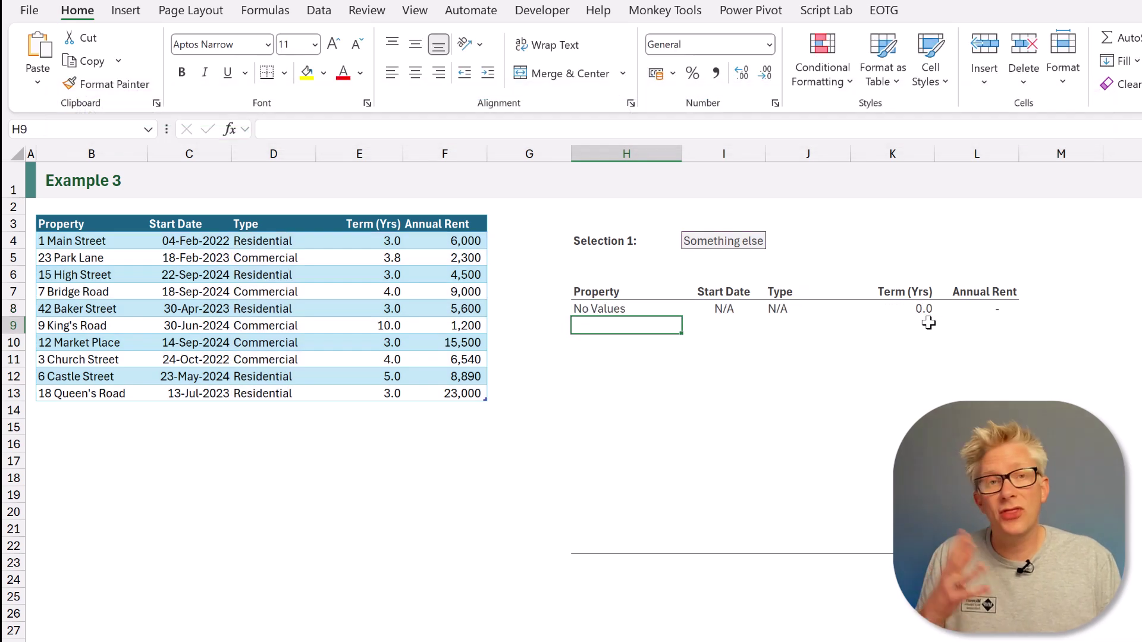
{"action": "left_click_drag", "start_coordinate": [634, 312], "coordinate": [987, 310]}
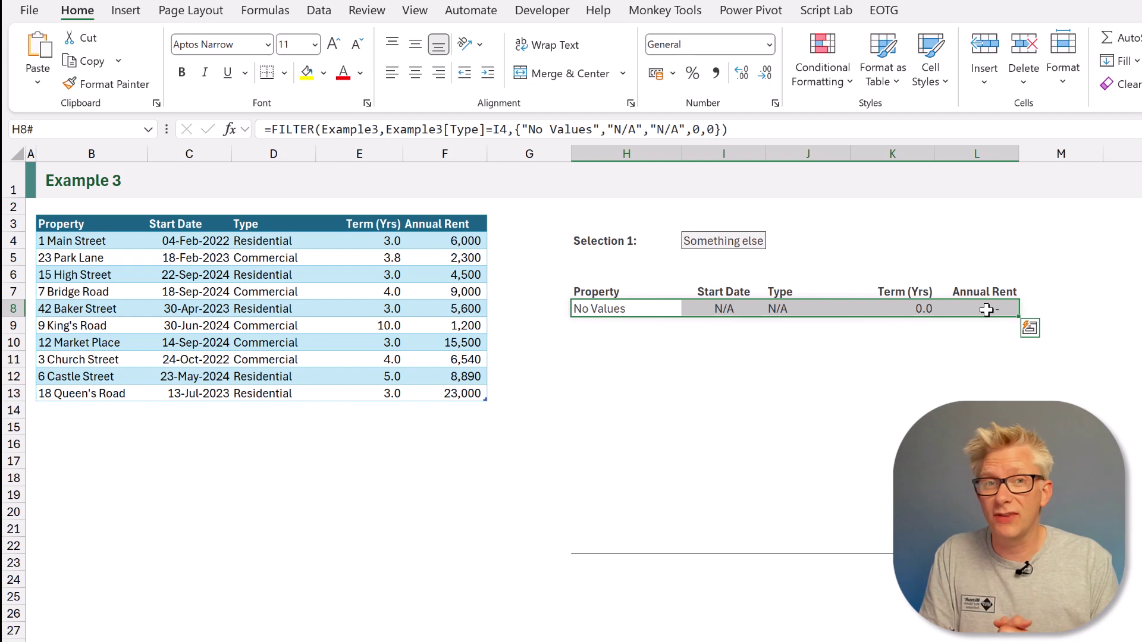
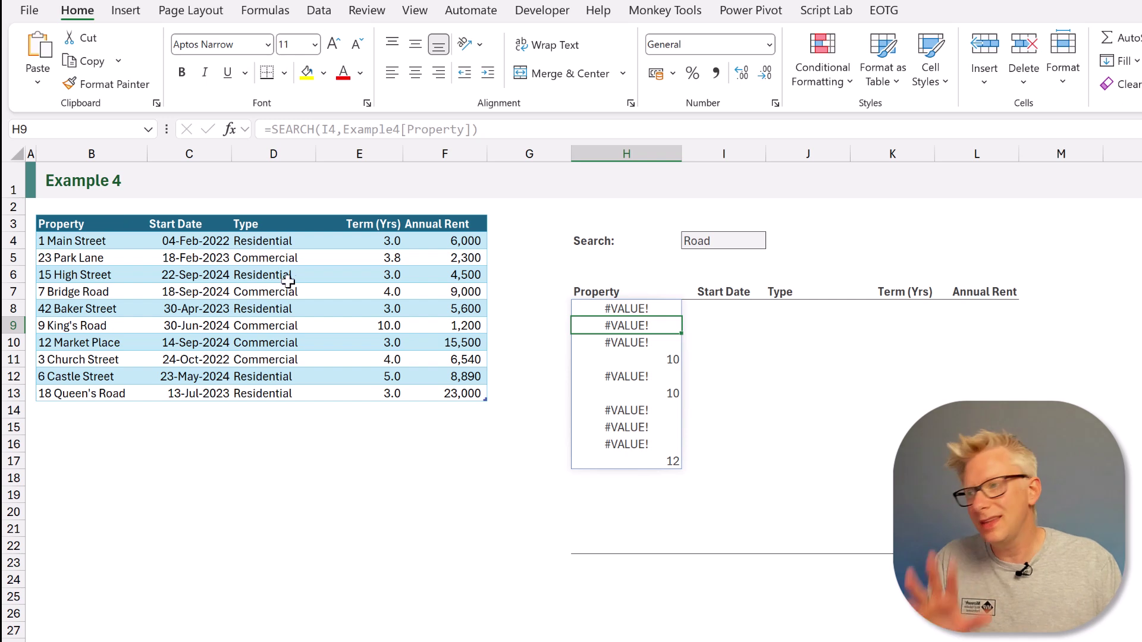
Step: On the Example 4 sheet, wrap the SEARCH formula in H8 in ISNUMBER: =ISNUMBER(SEARCH(I4,Example4[Property]))
{"action": "left_click", "coordinate": [642, 361]}
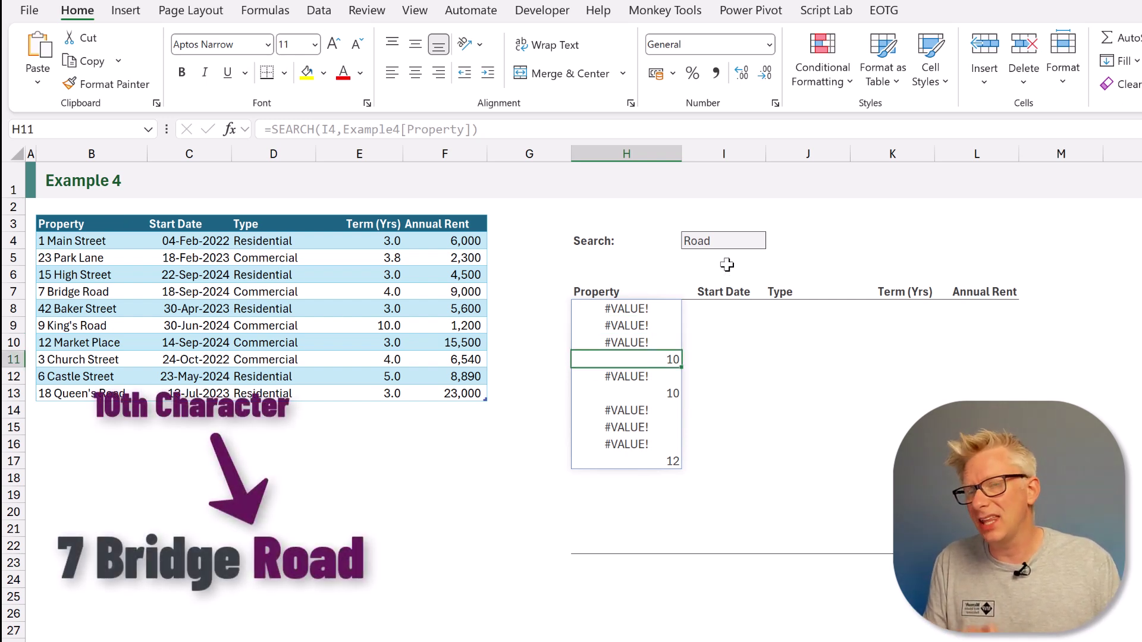
{"action": "left_click", "coordinate": [636, 309]}
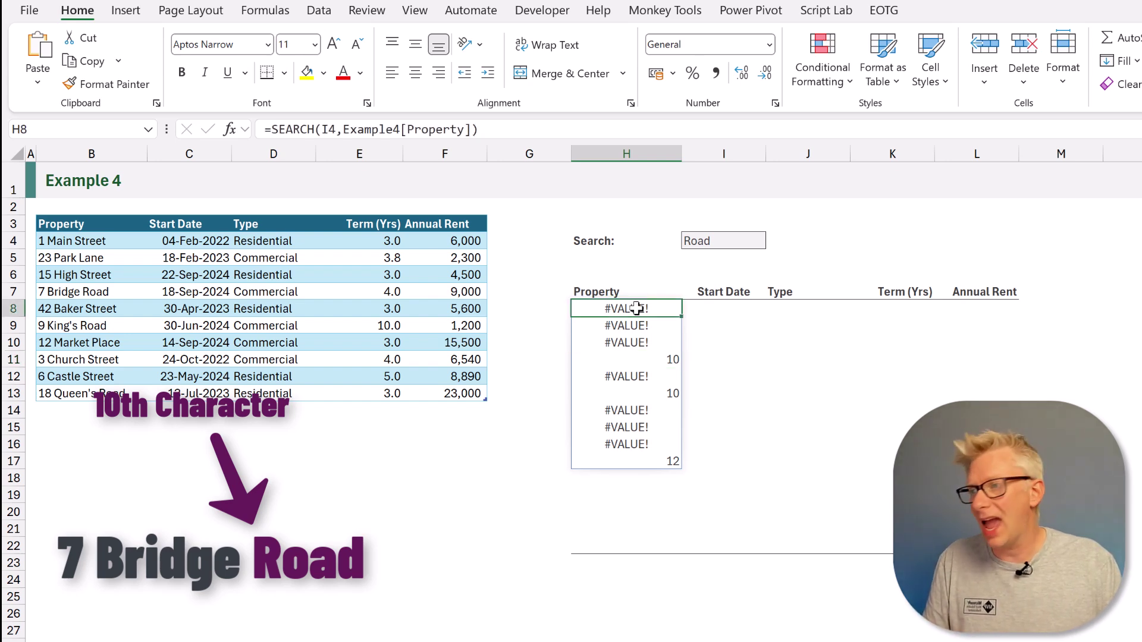
{"action": "double_click", "coordinate": [637, 309]}
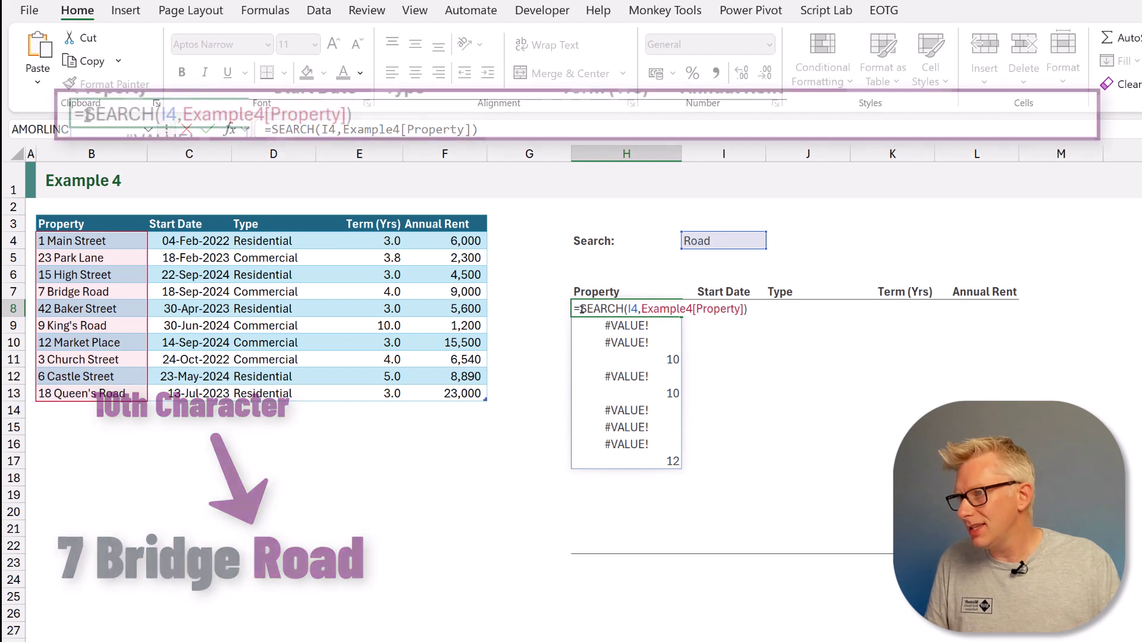
{"action": "type", "text": "ISNUMBER"}
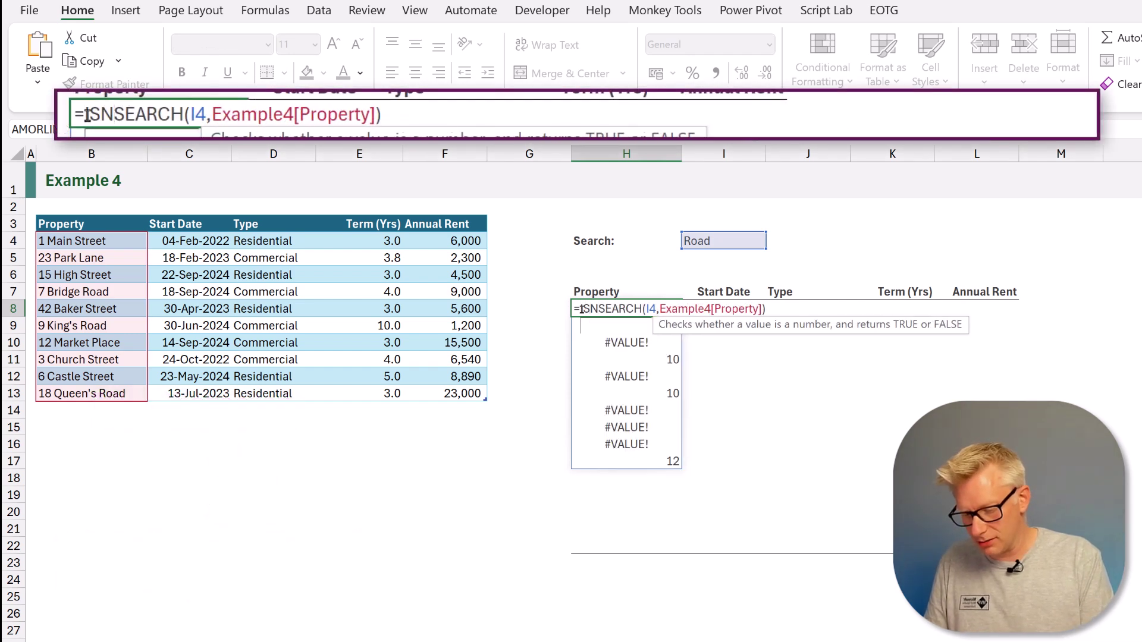
{"action": "type", "text": "("}
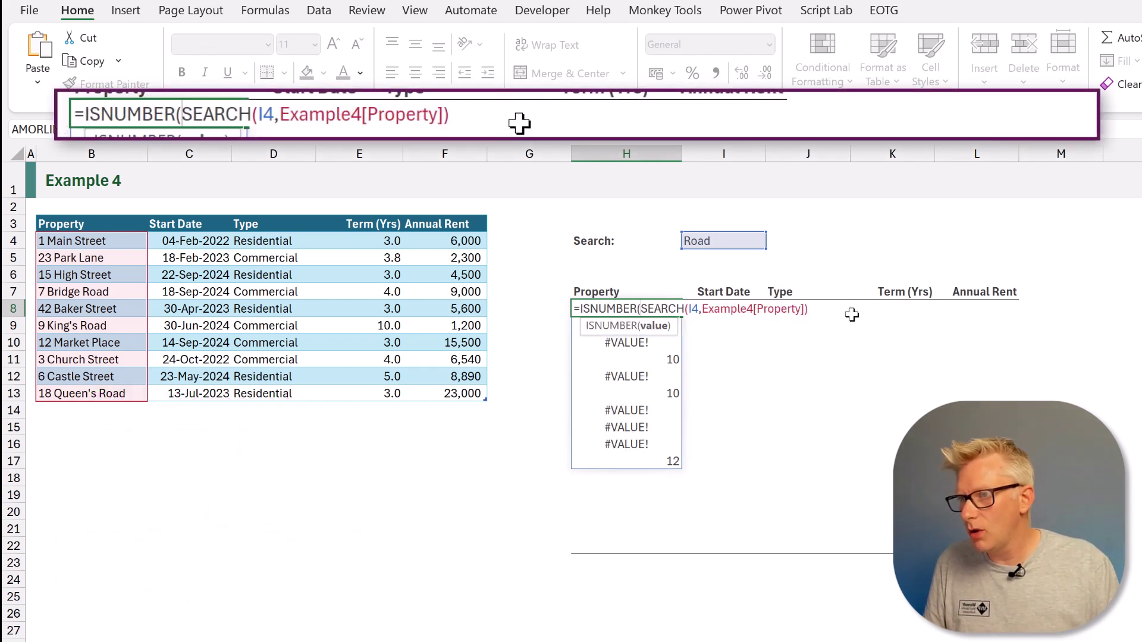
{"action": "left_click", "coordinate": [479, 117]}
{"action": "key", "text": "Return"}
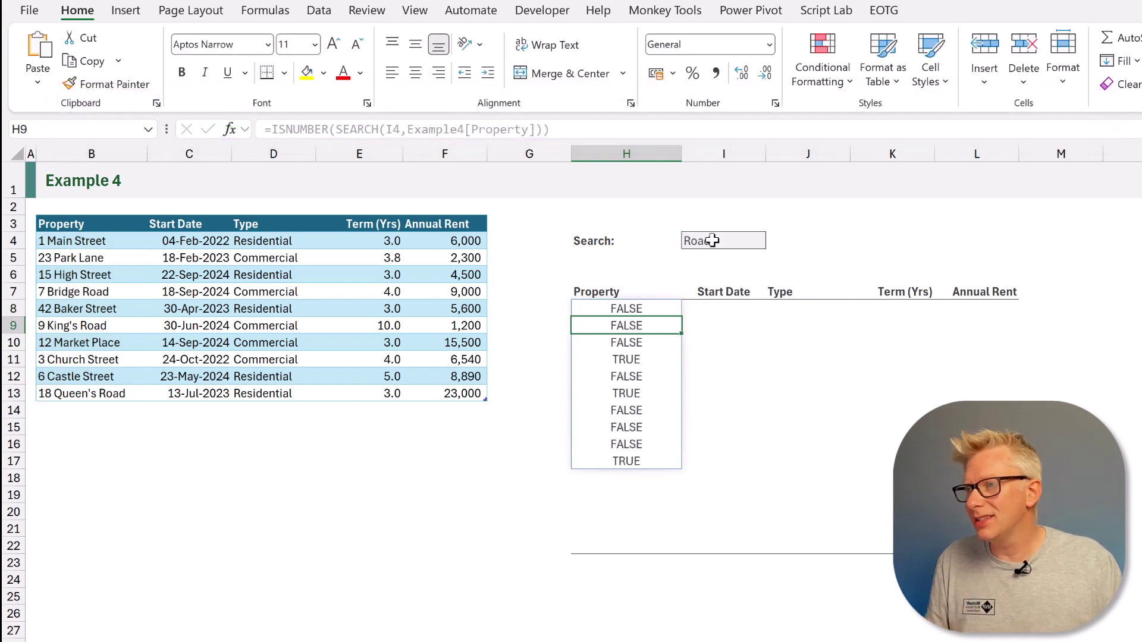
Step: Wrap the ISNUMBER test in H8 in a FILTER function that returns Example4 rows, with "No Values" as the empty result
{"action": "left_click", "coordinate": [665, 306]}
{"action": "key", "text": "F2"}
{"action": "left_click", "coordinate": [577, 309]}
{"action": "type", "text": "FILTER"}
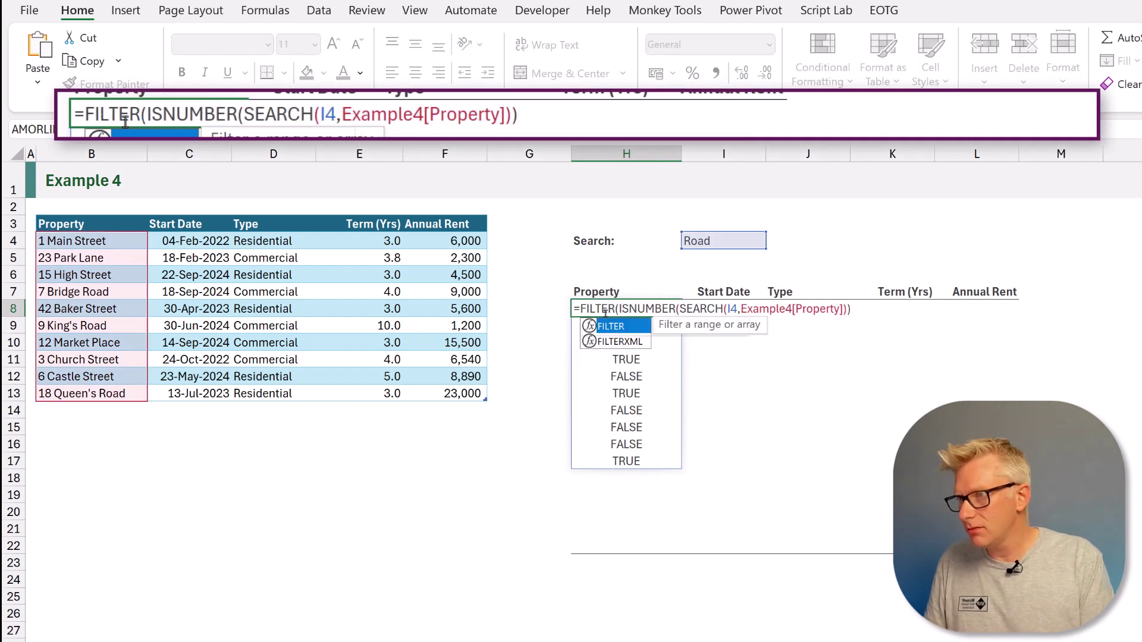
{"action": "type", "text": "("}
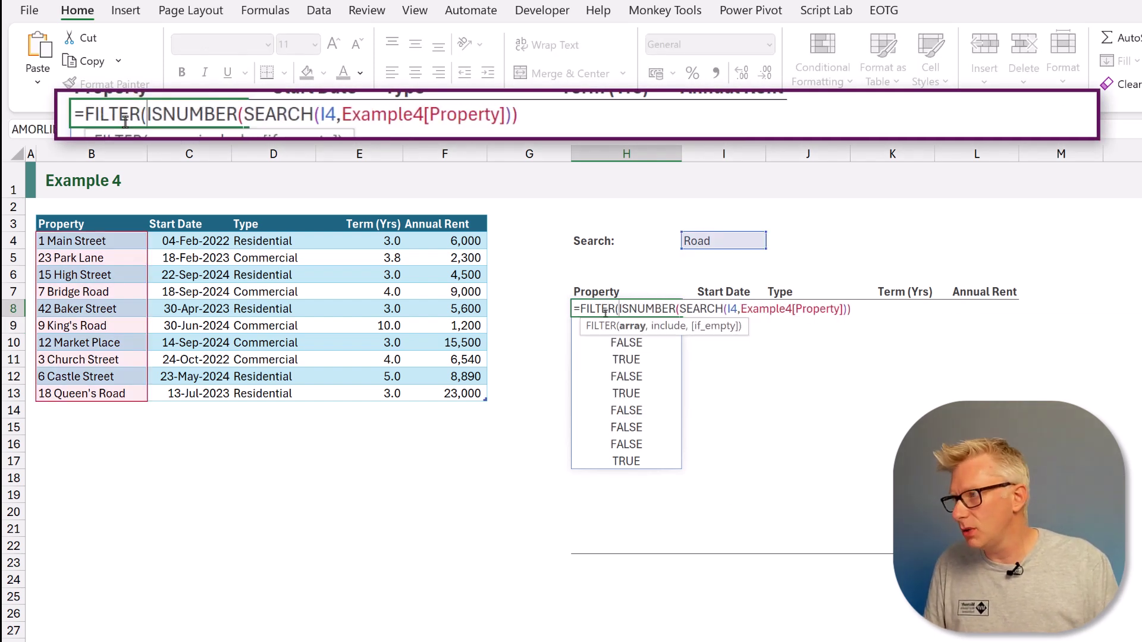
{"action": "left_click", "coordinate": [39, 213]}
{"action": "type", "text": ","}
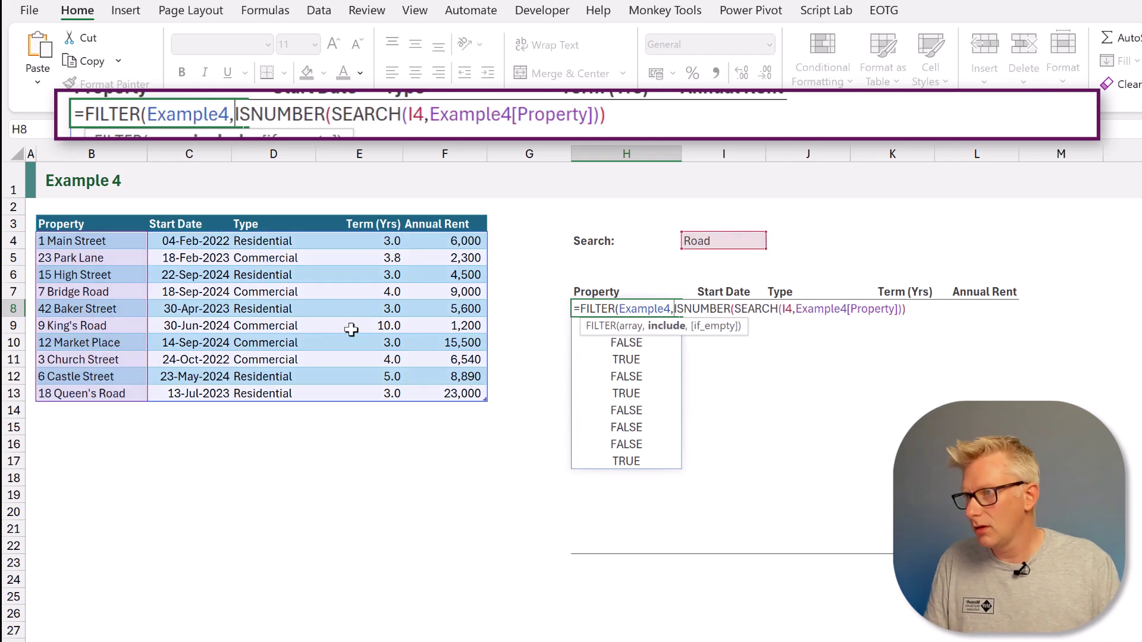
{"action": "left_click", "coordinate": [641, 117]}
{"action": "type", "text": ",\"No Values"}
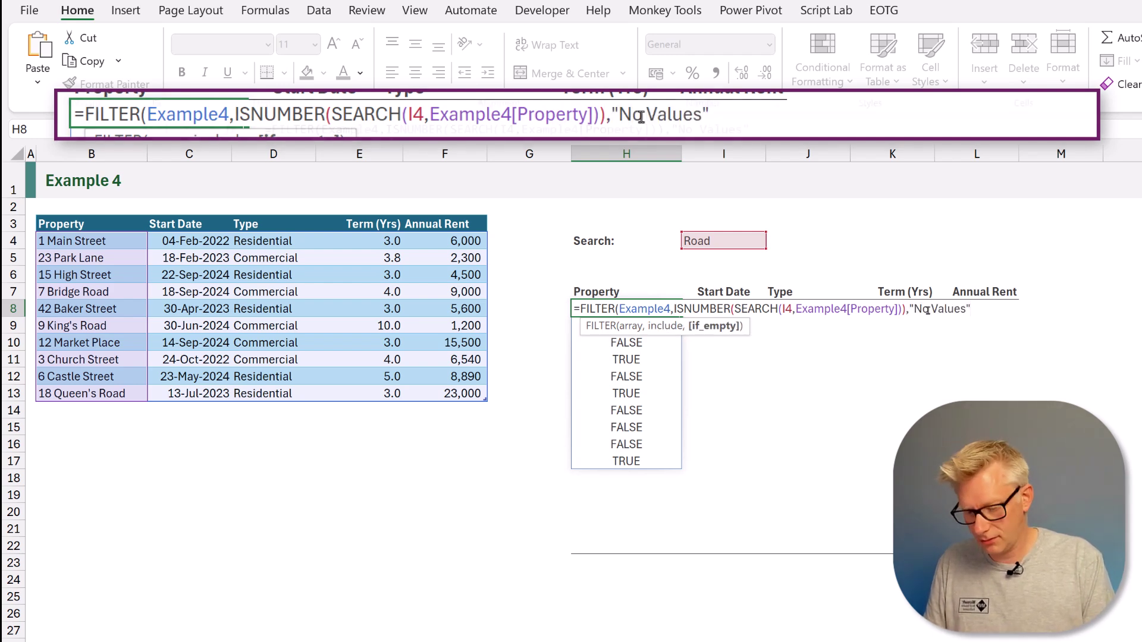
{"action": "key", "text": "Return"}
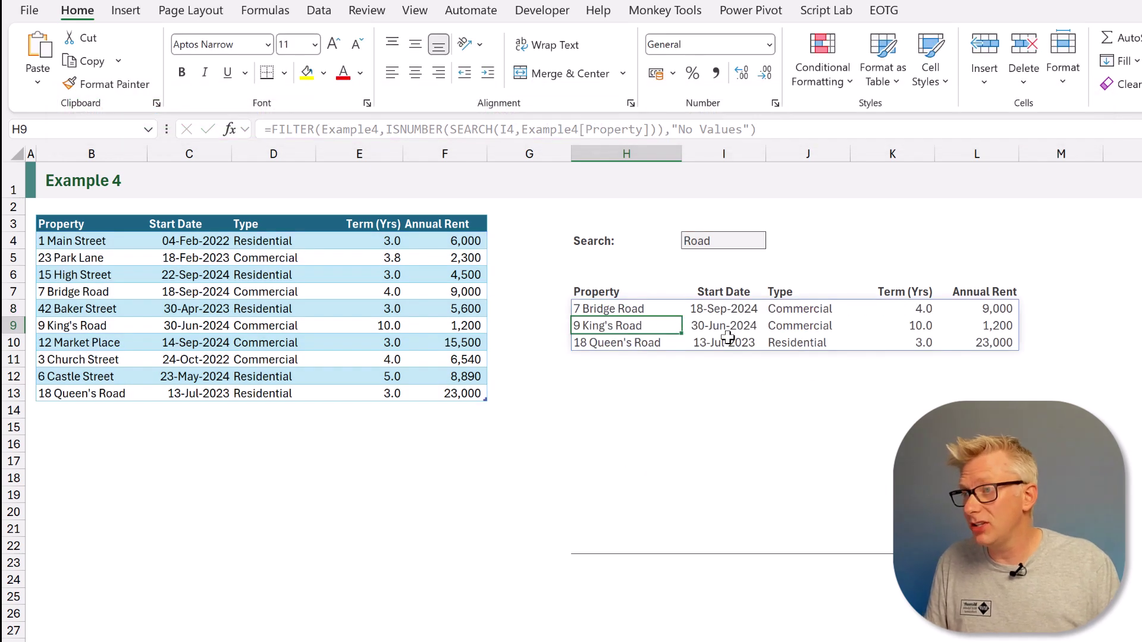
Step: Test the partial-match filter by setting the search term in I4 to "Street" and then "Avenue"
{"action": "left_click", "coordinate": [608, 304]}
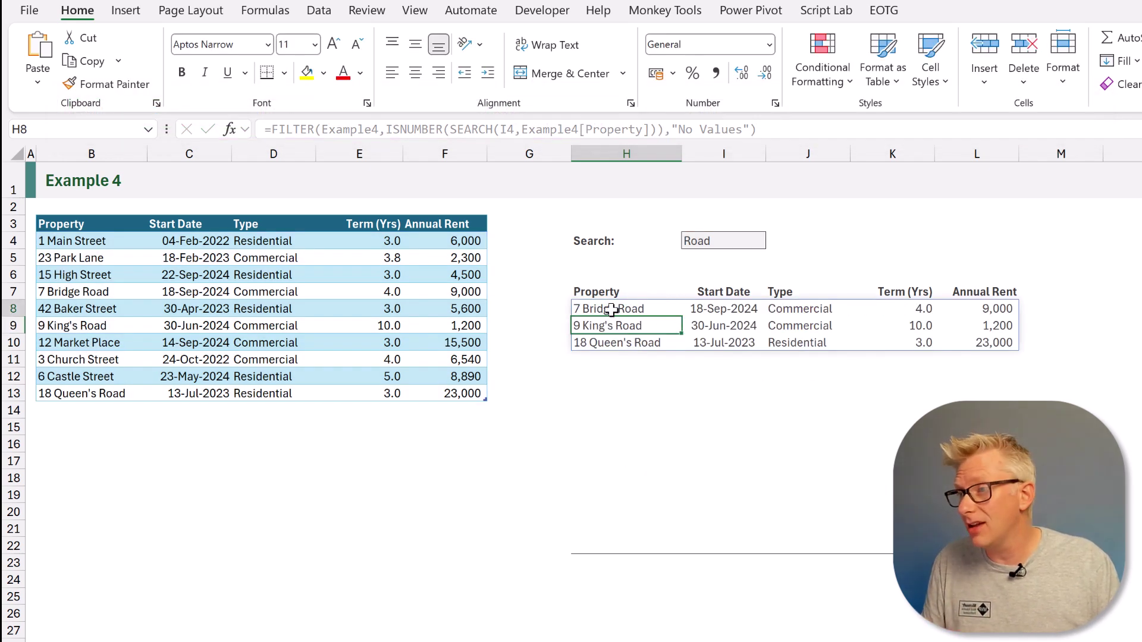
{"action": "left_click", "coordinate": [716, 243]}
{"action": "type", "text": "St"}
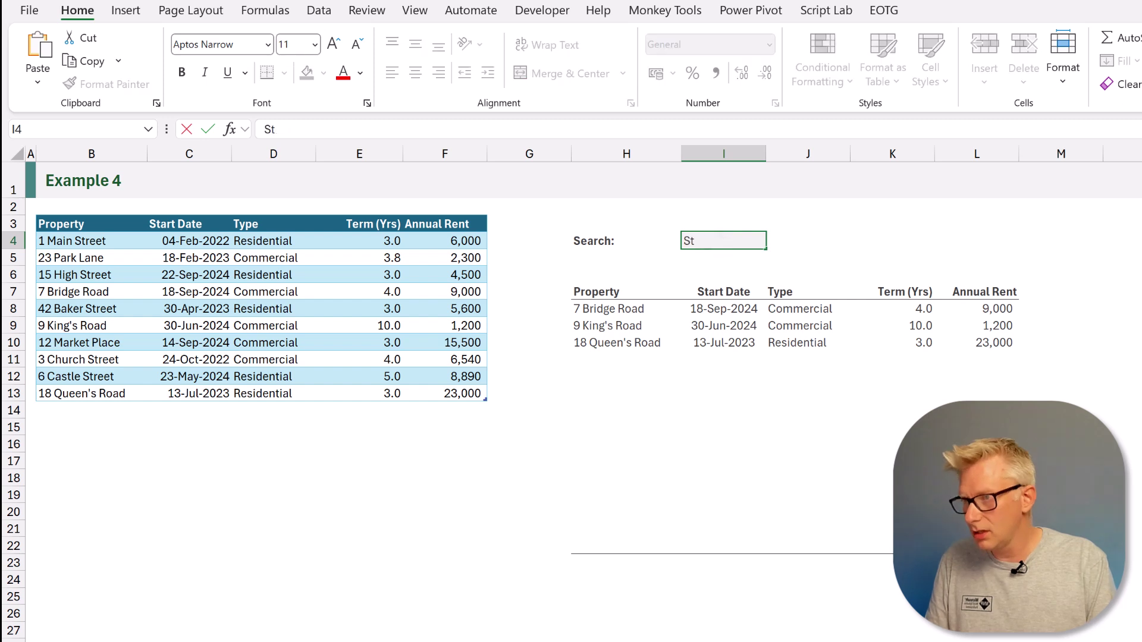
{"action": "key", "text": "Return"}
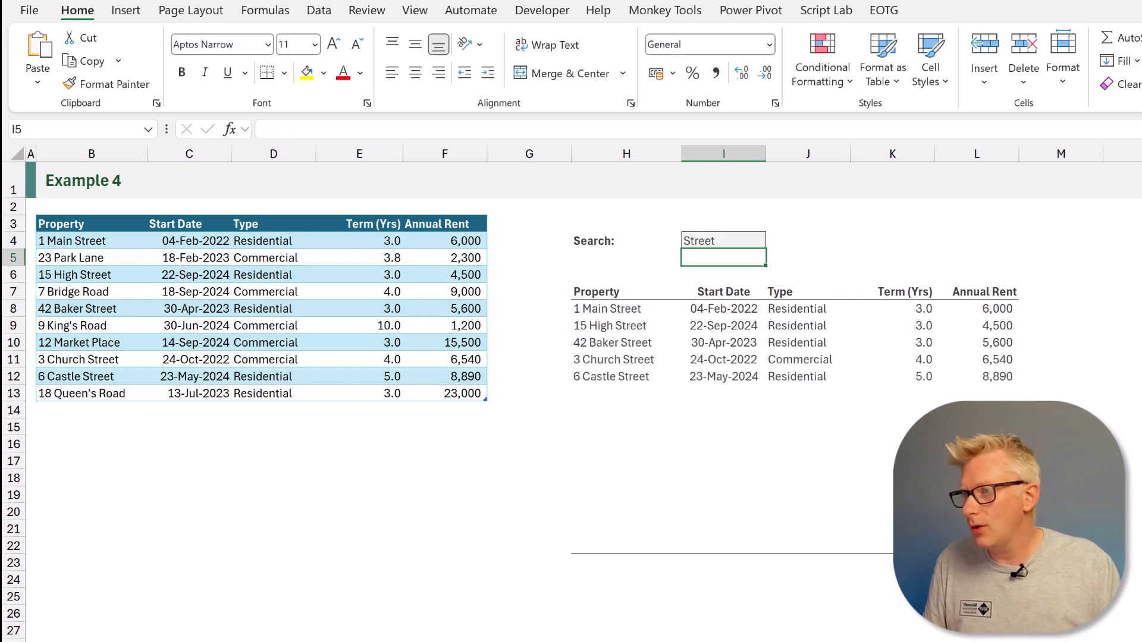
{"action": "left_click", "coordinate": [724, 240]}
{"action": "type", "text": "Avenue"}
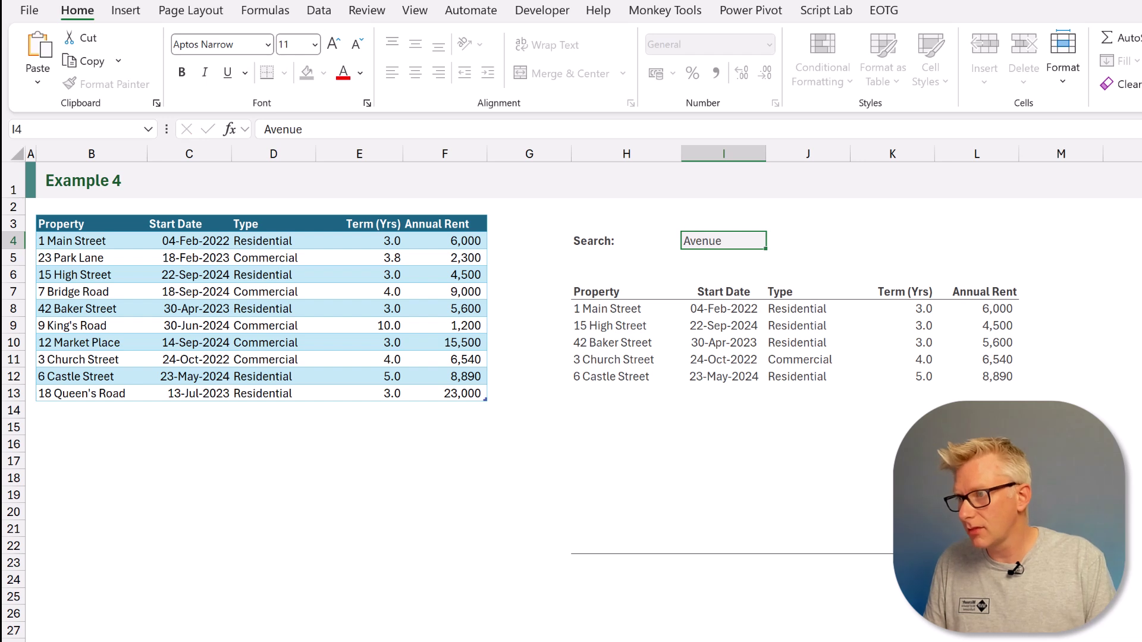
{"action": "key", "text": "Return"}
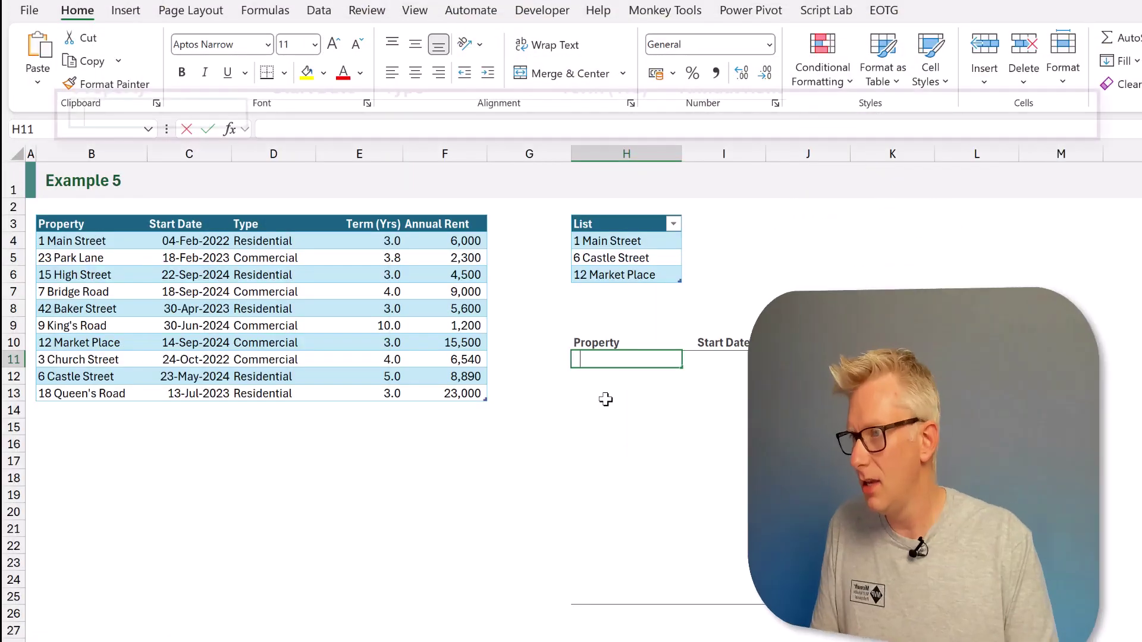
Step: On the Example 5 sheet, enter =COUNTIFS(List[List],Example5[Property]) in H11
{"action": "type", "text": "="}
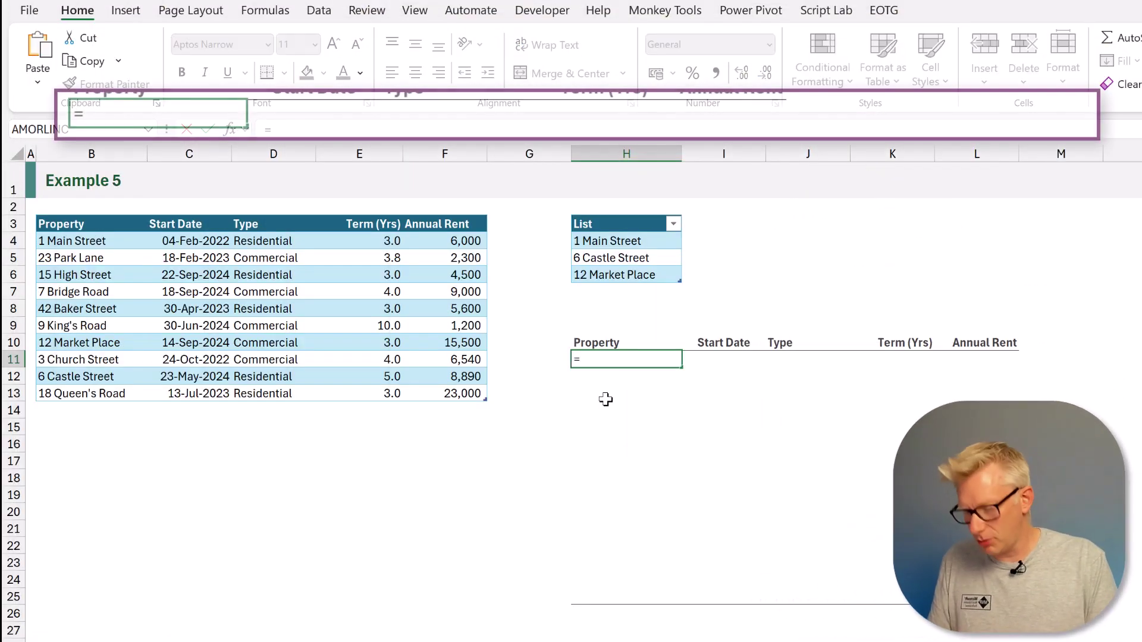
{"action": "type", "text": "COUNTIFS("}
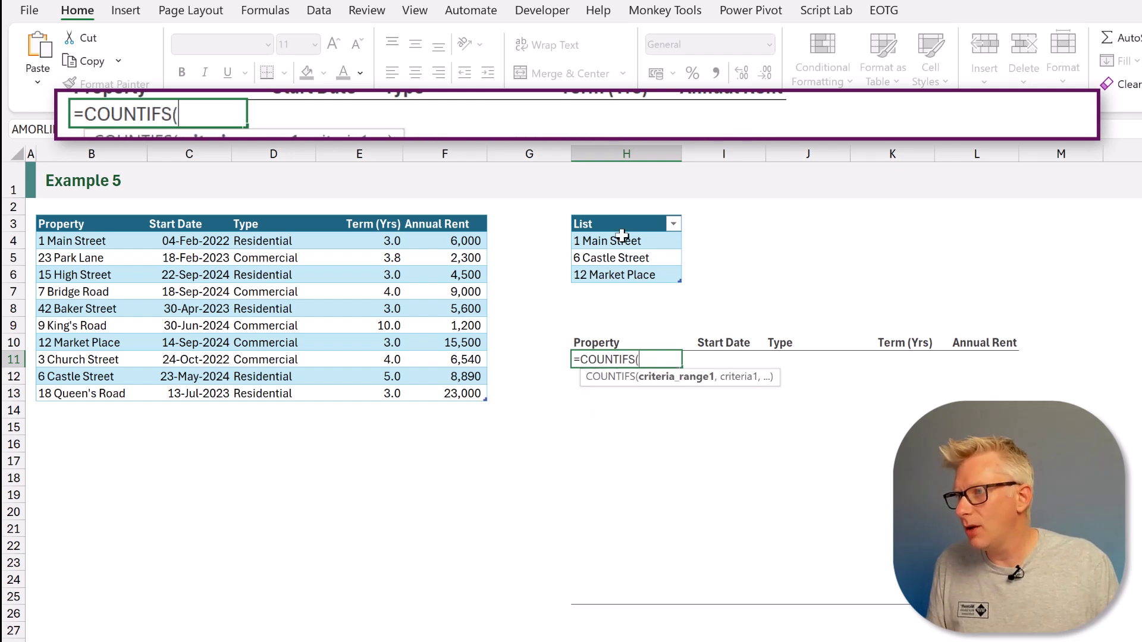
{"action": "left_click", "coordinate": [622, 213]}
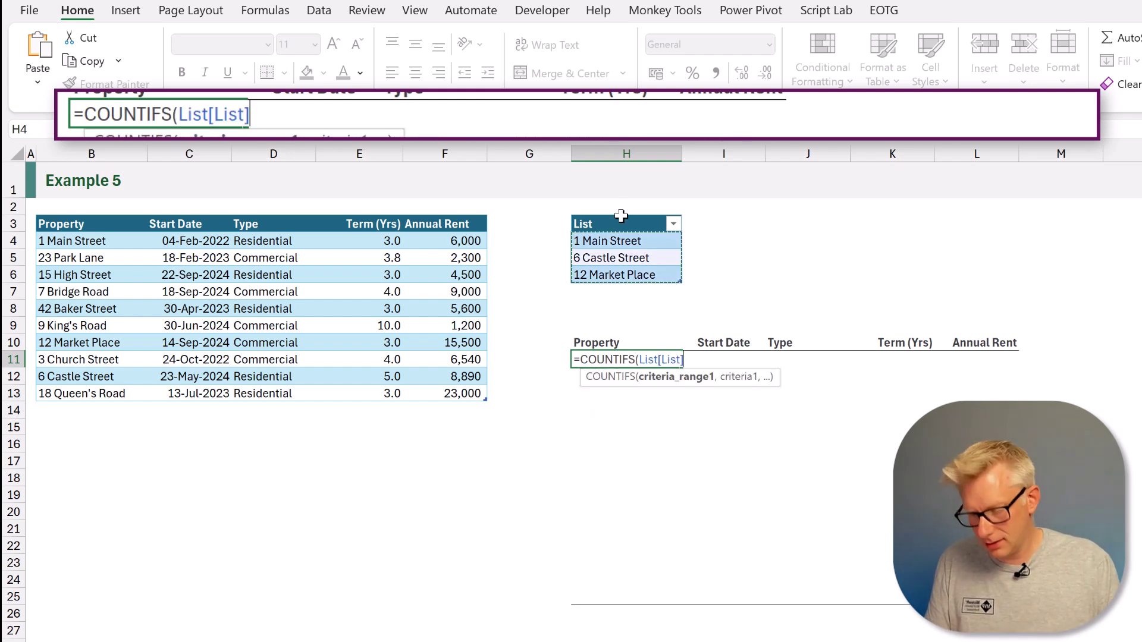
{"action": "type", "text": ","}
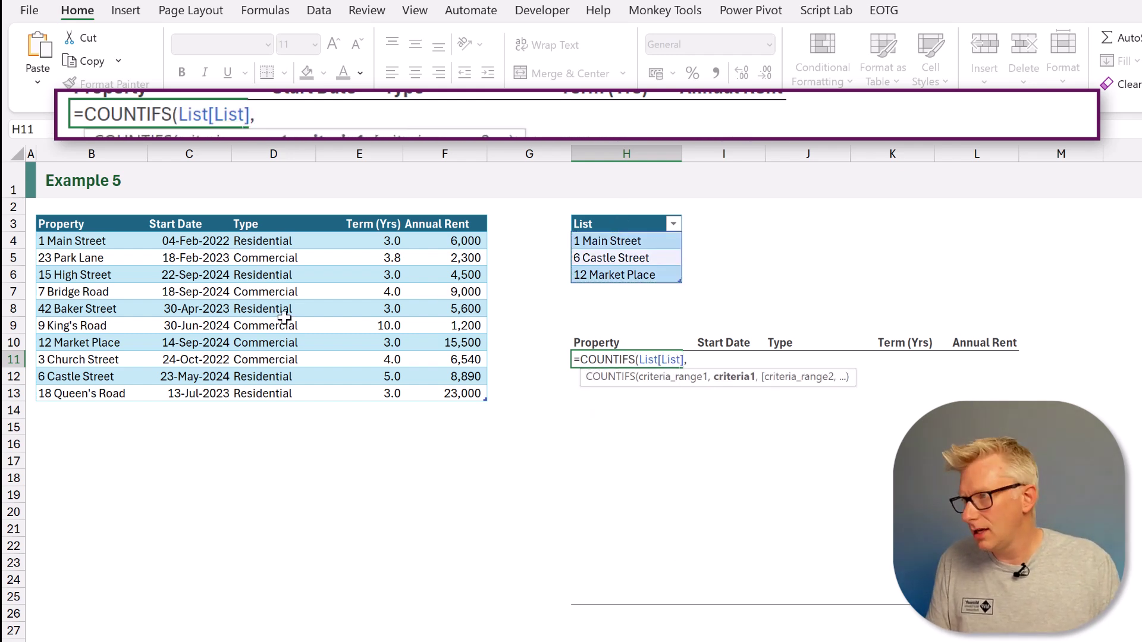
{"action": "left_click", "coordinate": [119, 212]}
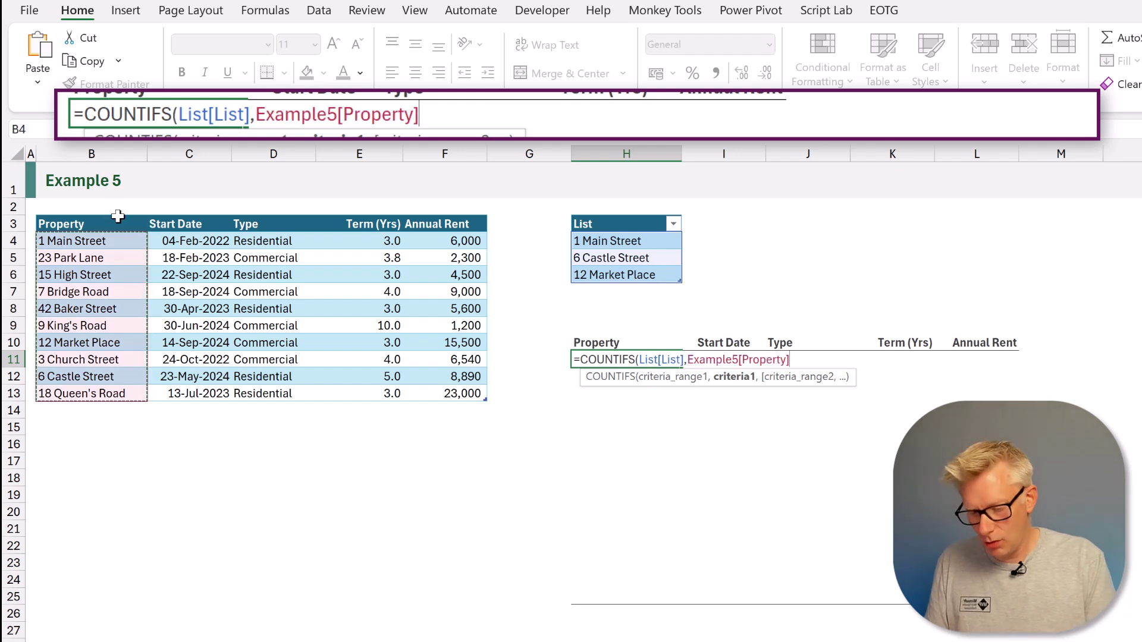
{"action": "type", "text": ")"}
{"action": "key", "text": "Return"}
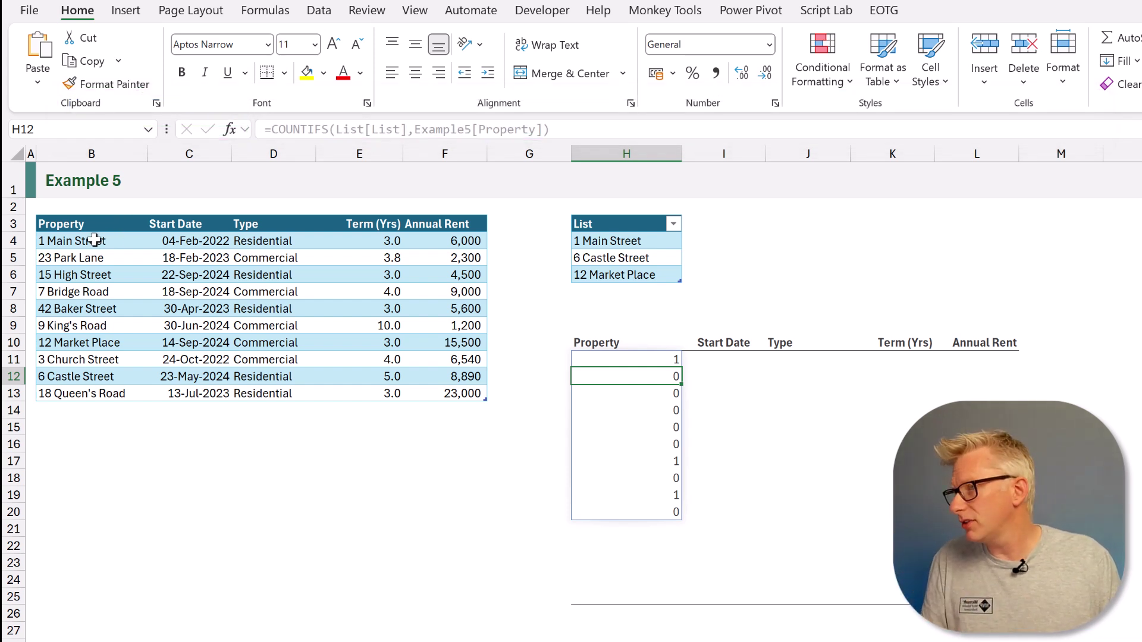
Step: Check the first two properties in B4 and B5 against the List table and their COUNTIFS results in H11 and H12
{"action": "left_click", "coordinate": [105, 241]}
{"action": "left_click", "coordinate": [606, 241]}
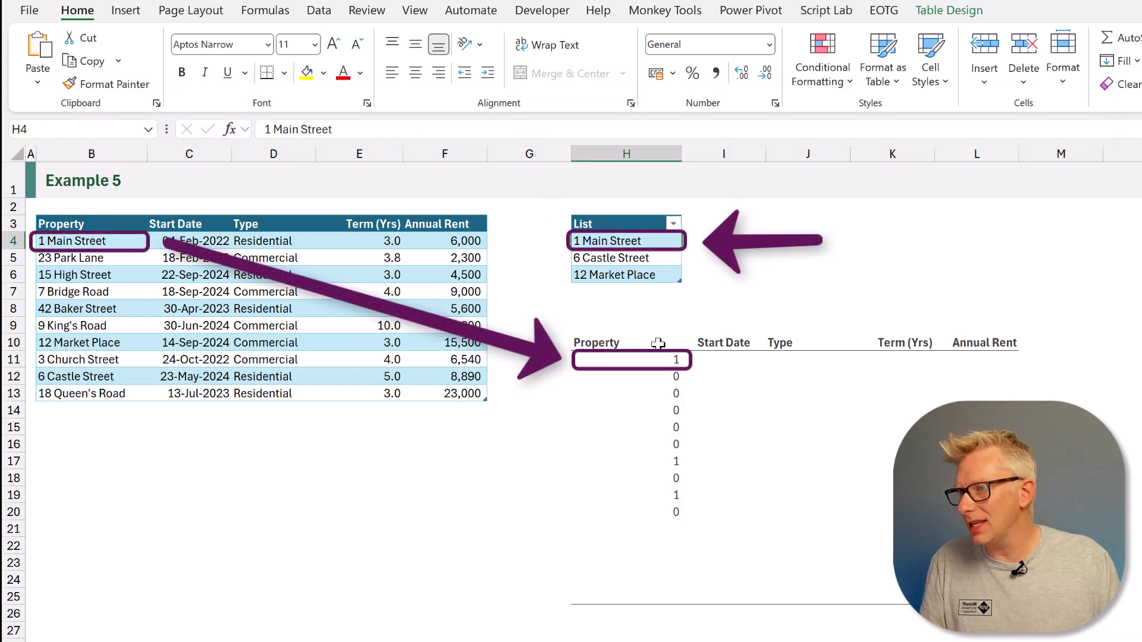
{"action": "left_click", "coordinate": [664, 361]}
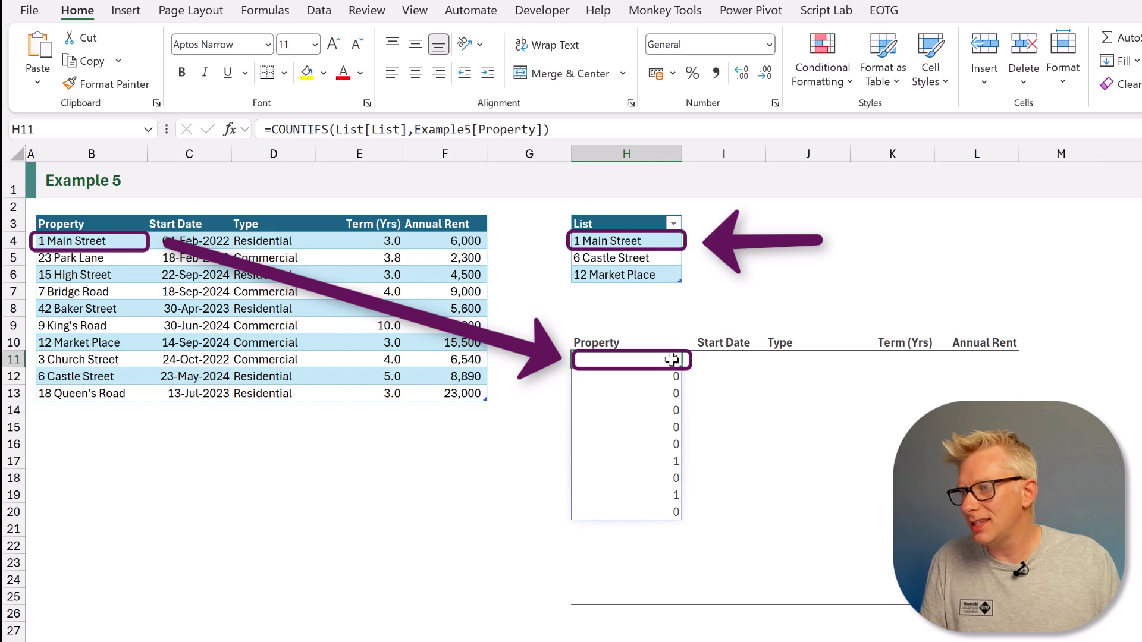
{"action": "left_click", "coordinate": [80, 256]}
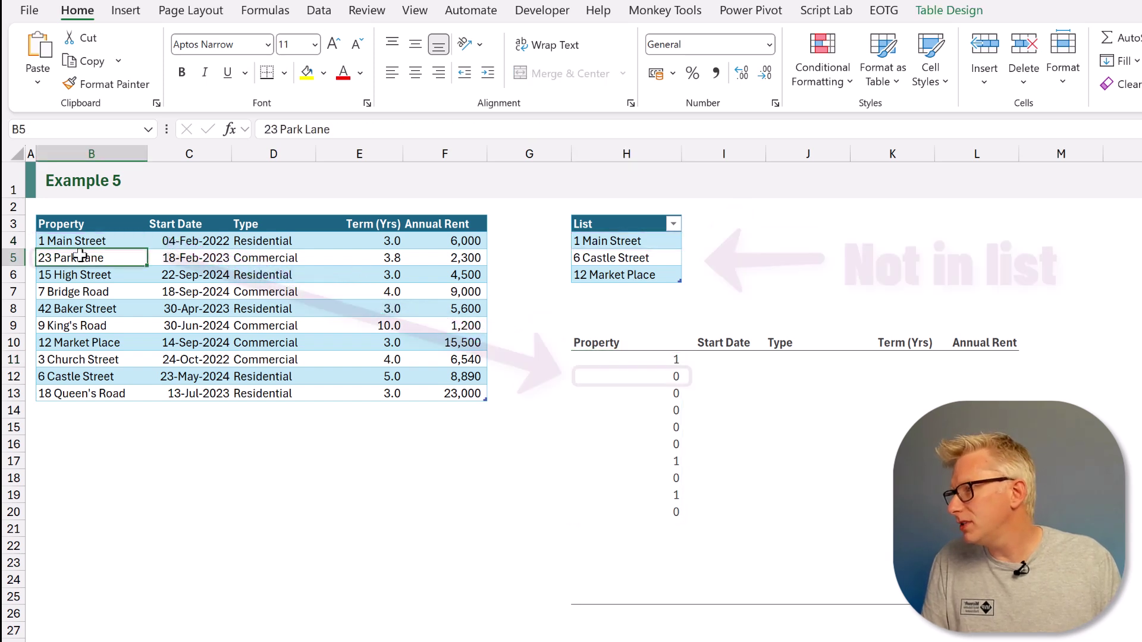
{"action": "left_click", "coordinate": [657, 376]}
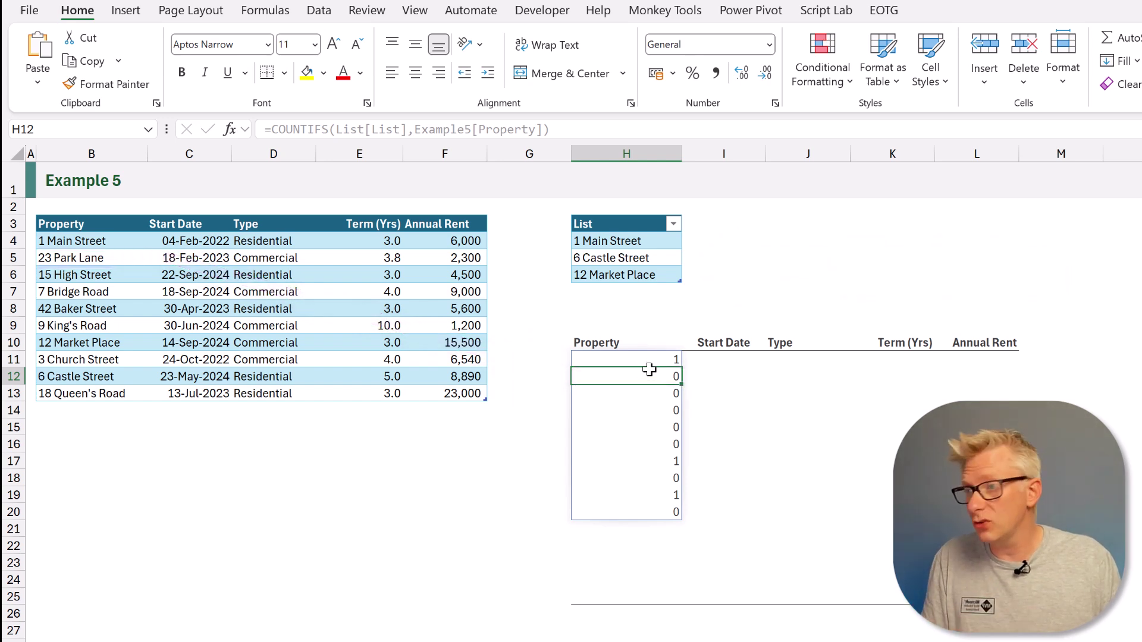
Step: Wrap the COUNTIFS test in H11 in a FILTER function that returns Example5 rows, with "No Values" as the empty result
{"action": "left_click", "coordinate": [646, 360]}
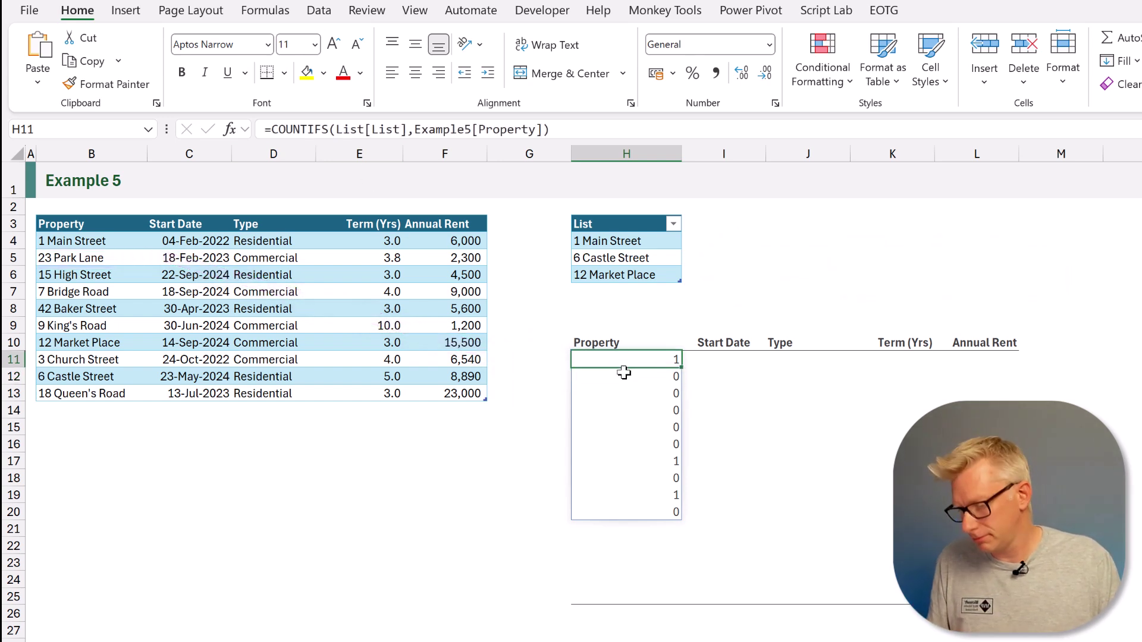
{"action": "key", "text": "F2"}
{"action": "left_click", "coordinate": [579, 360]}
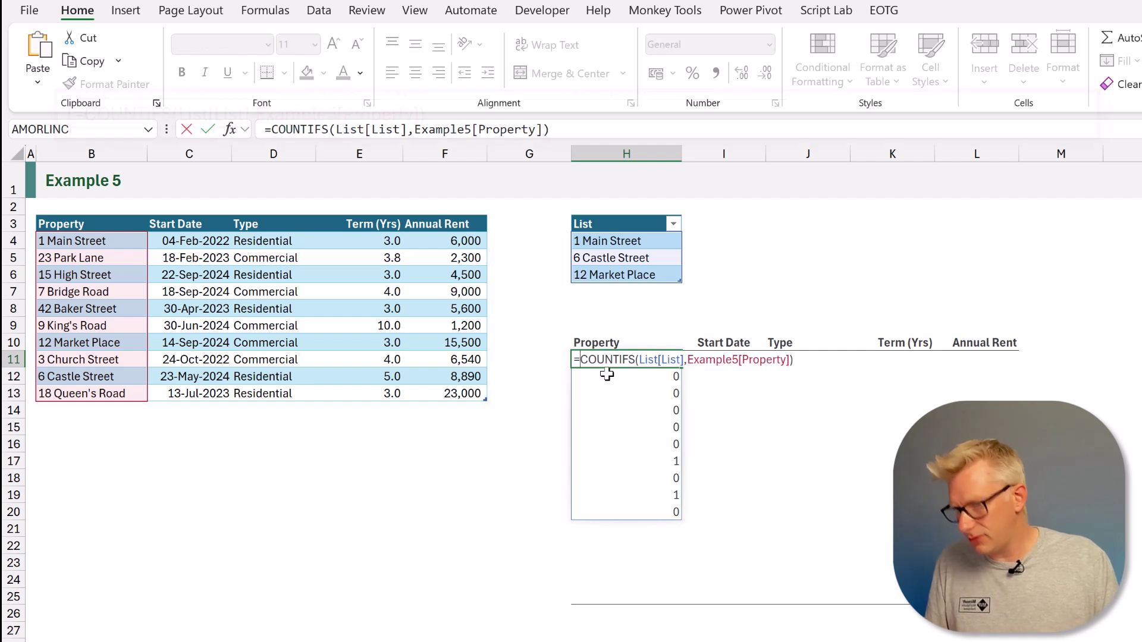
{"action": "type", "text": "FILTER"}
{"action": "double_click", "coordinate": [606, 373]}
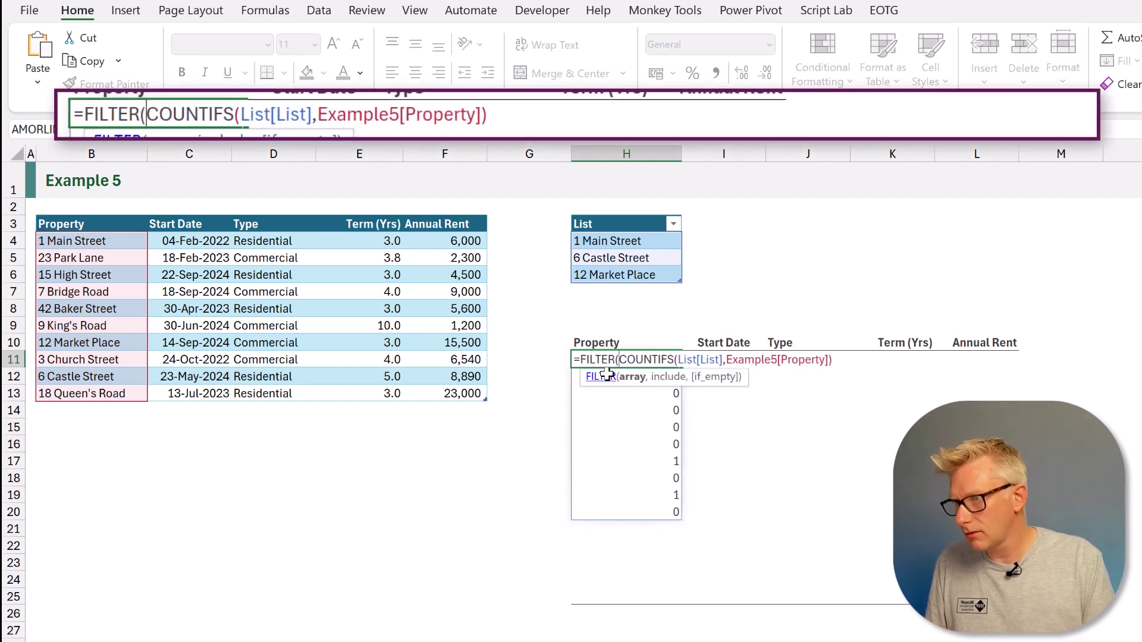
{"action": "left_click", "coordinate": [36, 215]}
{"action": "type", "text": ","}
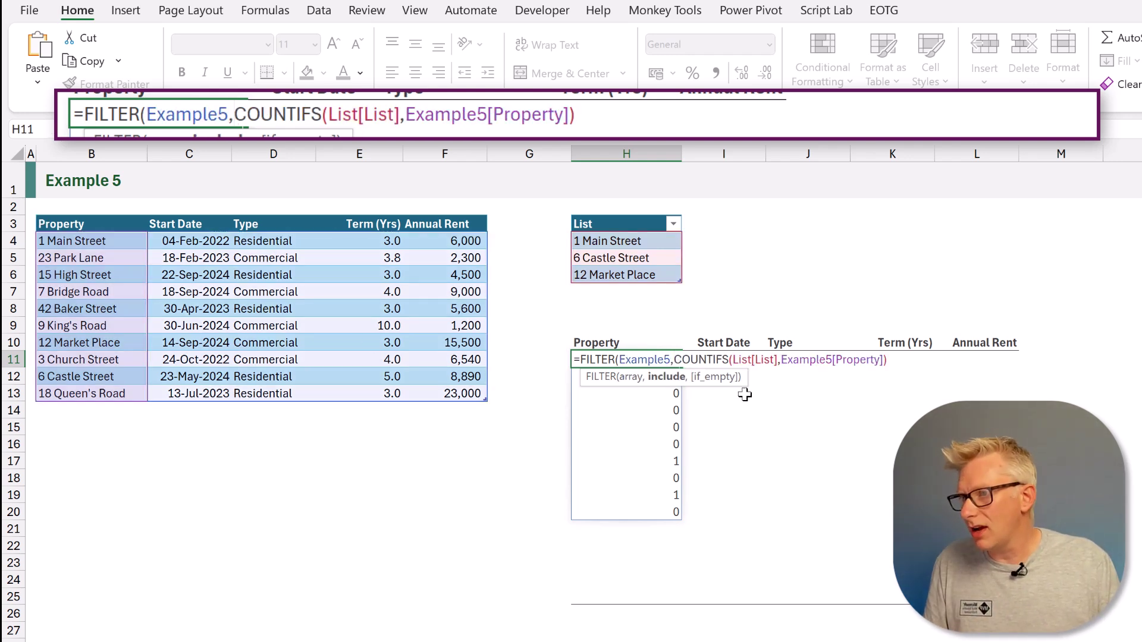
{"action": "type", "text": ",\"No Values"}
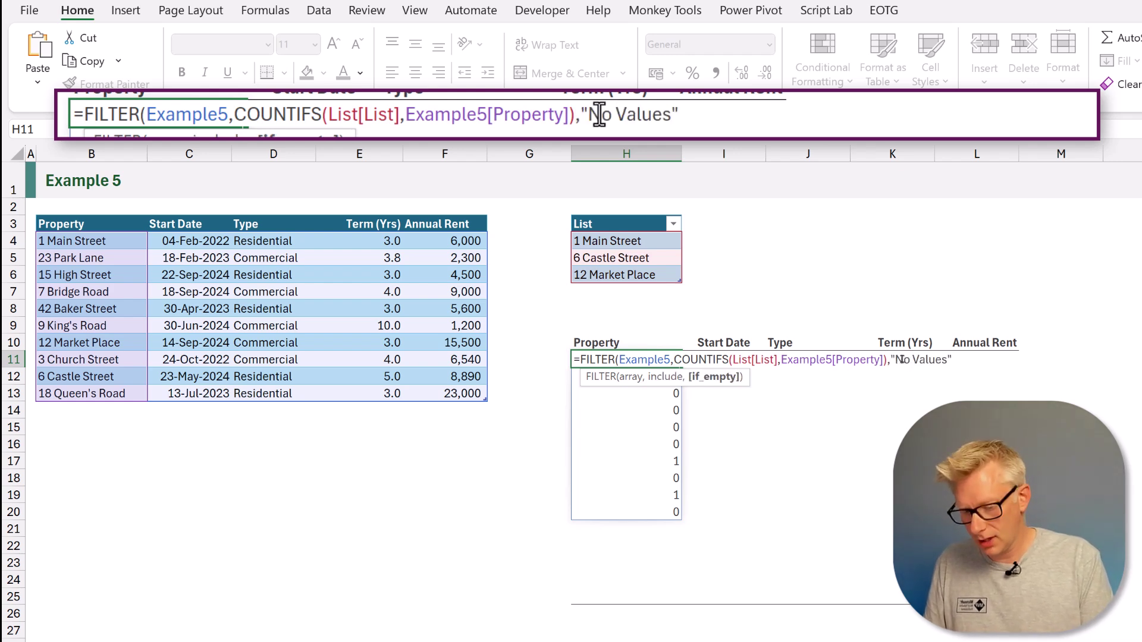
{"action": "key", "text": "Return"}
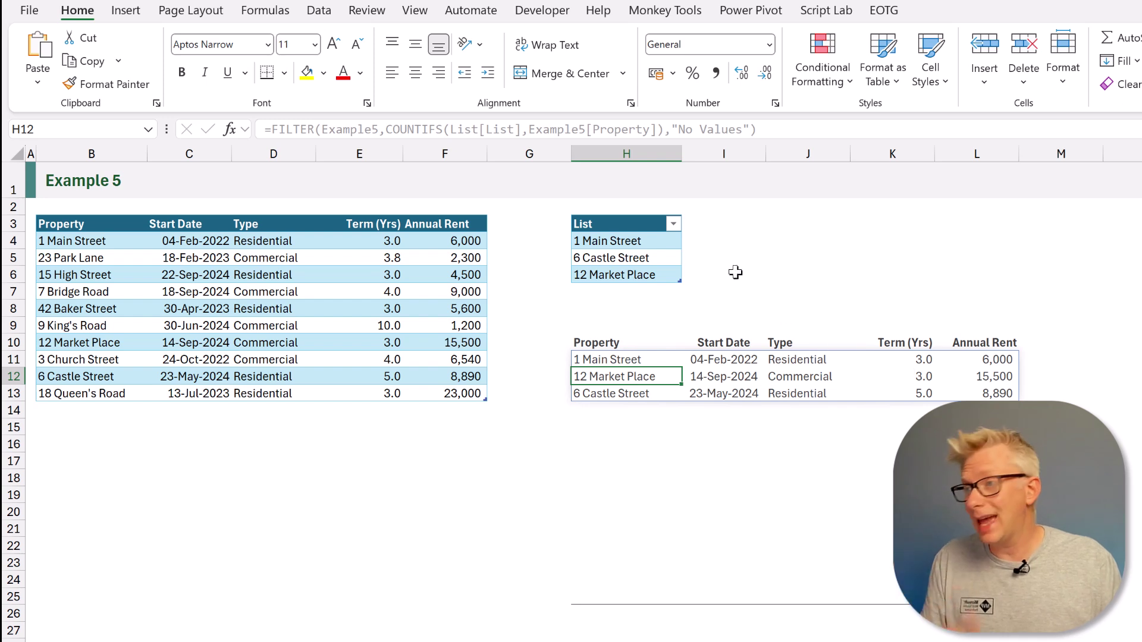
Step: Extend the List table by entering the property from B5 as a new entry in H7
{"action": "left_click_drag", "start_coordinate": [659, 248], "coordinate": [652, 280]}
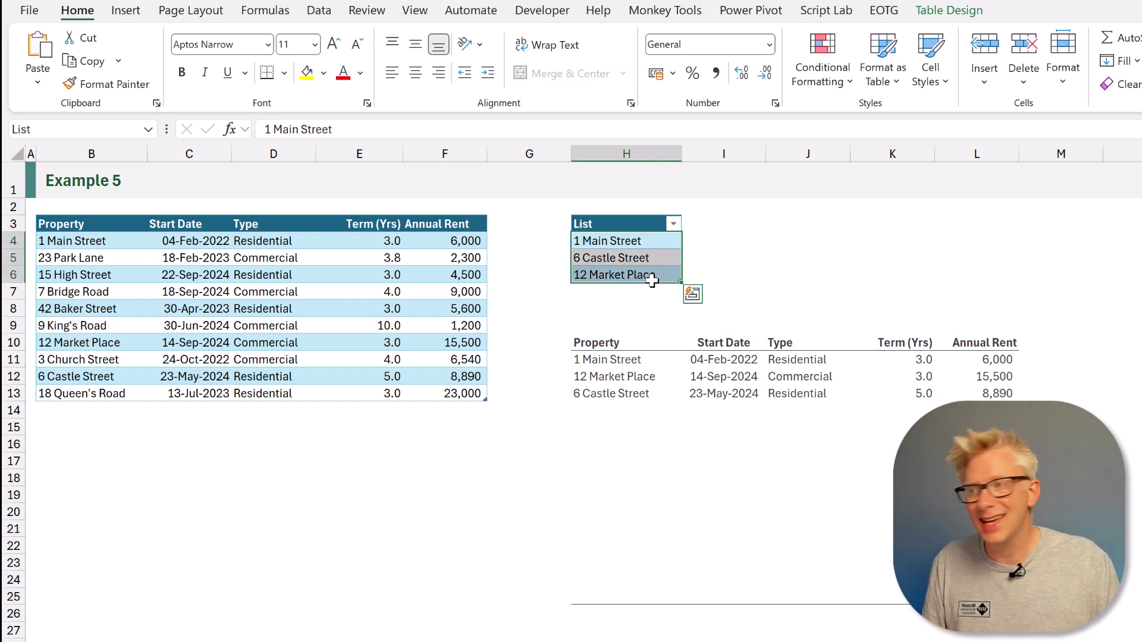
{"action": "left_click", "coordinate": [650, 290]}
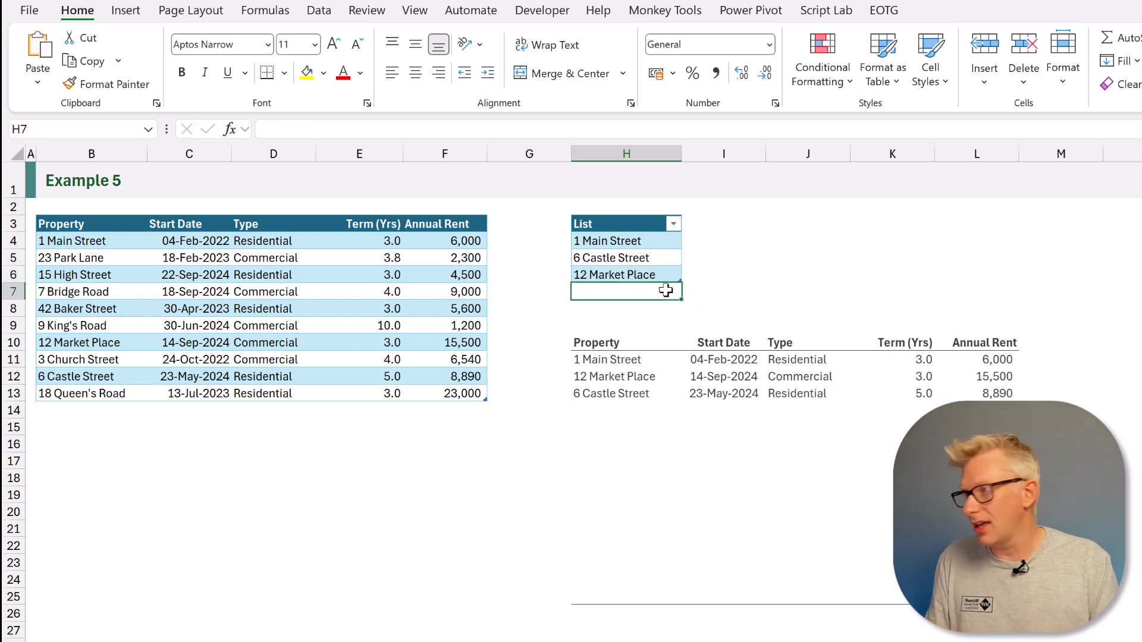
{"action": "type", "text": "23 Park Lane"}
{"action": "key", "text": "Return"}
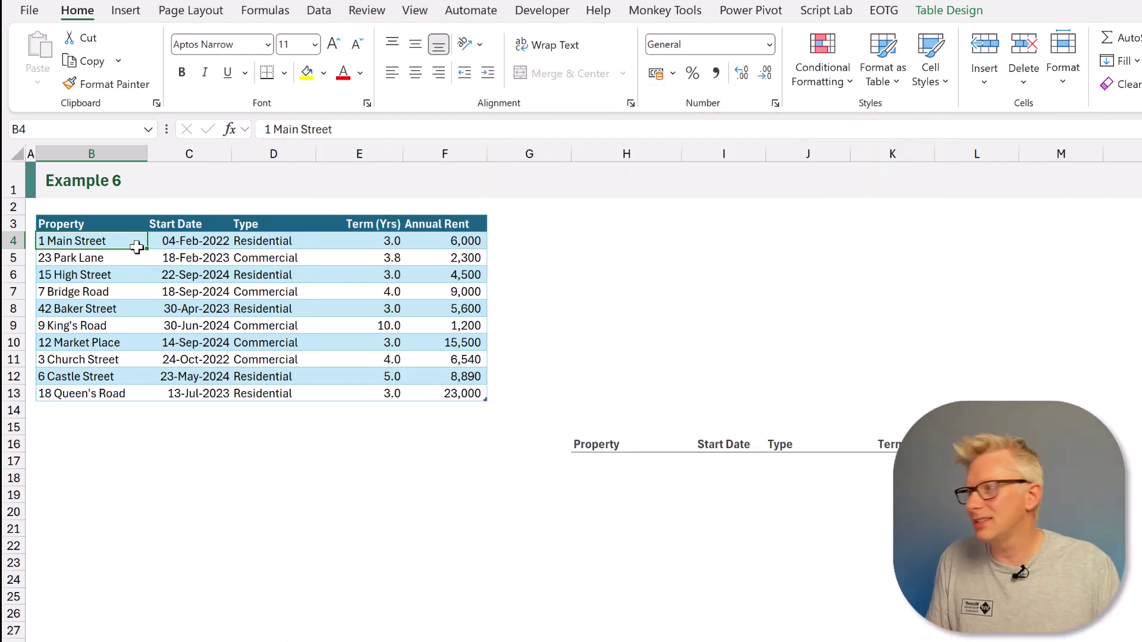
Step: On the Example 6 sheet, insert Property and Type slicers for the table and place them side by side below it
{"action": "left_click", "coordinate": [126, 10]}
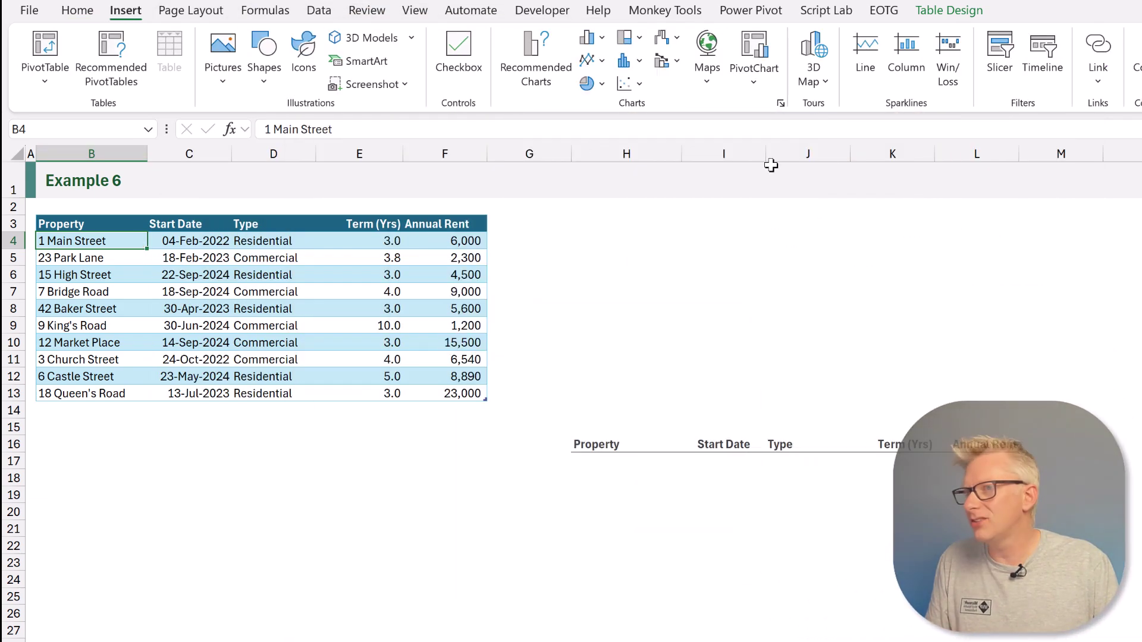
{"action": "left_click", "coordinate": [988, 83]}
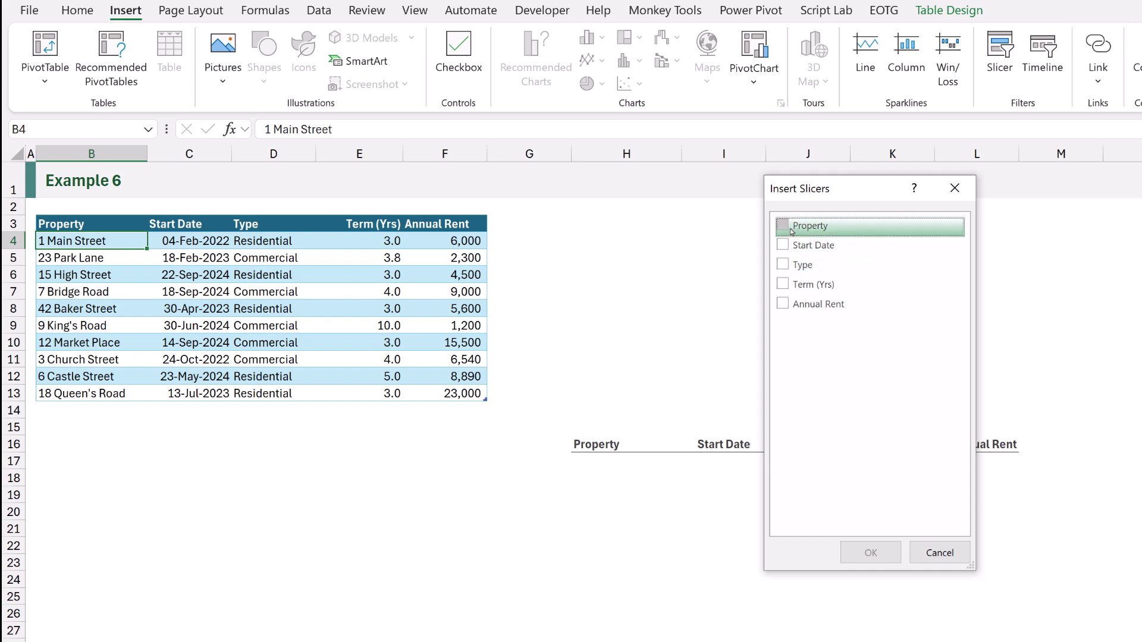
{"action": "left_click", "coordinate": [784, 226]}
{"action": "left_click", "coordinate": [783, 264]}
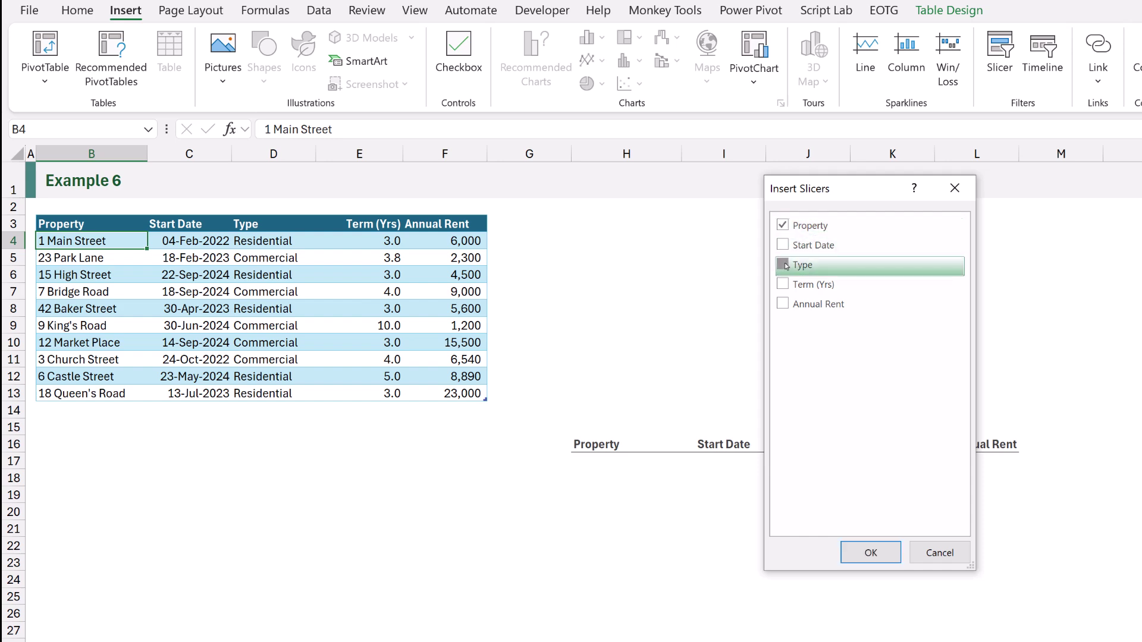
{"action": "left_click", "coordinate": [871, 553]}
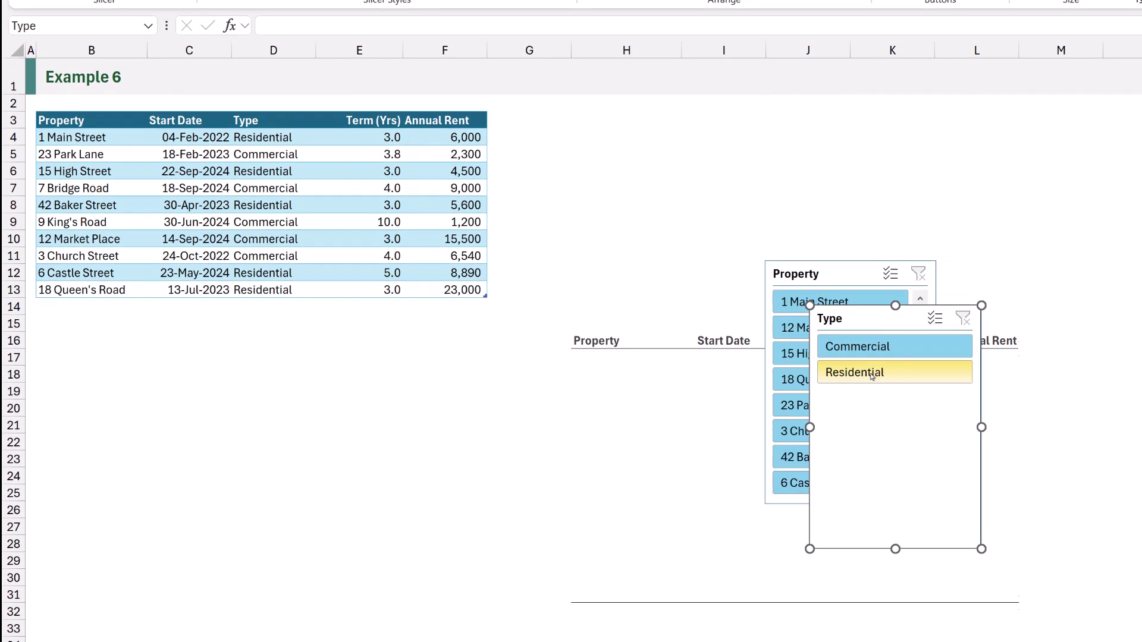
{"action": "left_click_drag", "start_coordinate": [875, 278], "coordinate": [165, 310]}
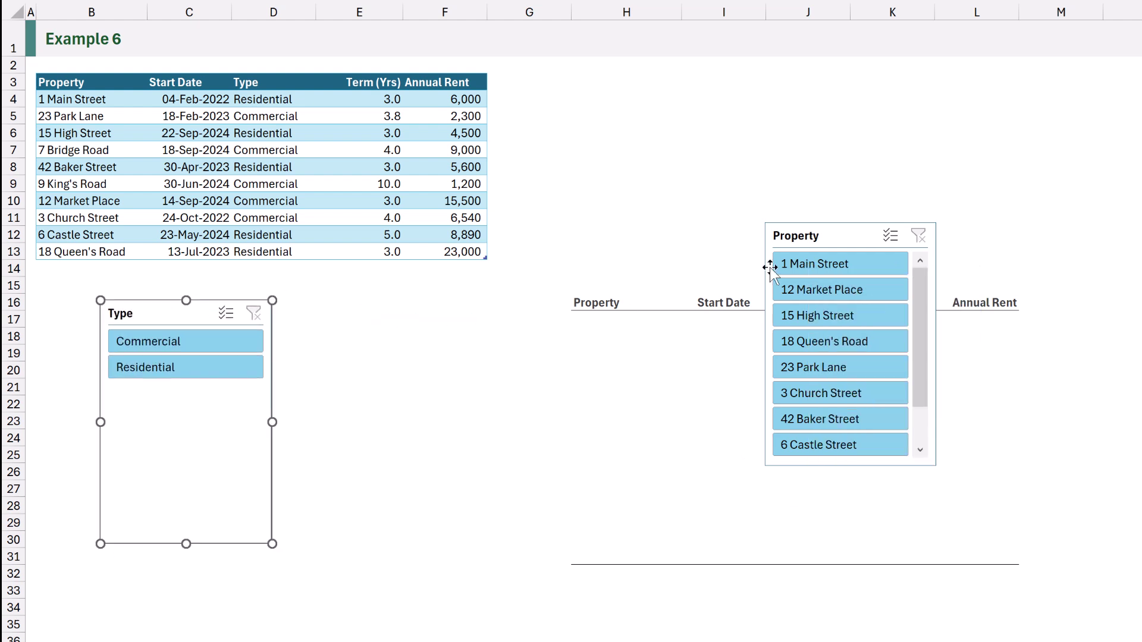
{"action": "left_click_drag", "start_coordinate": [830, 244], "coordinate": [367, 320]}
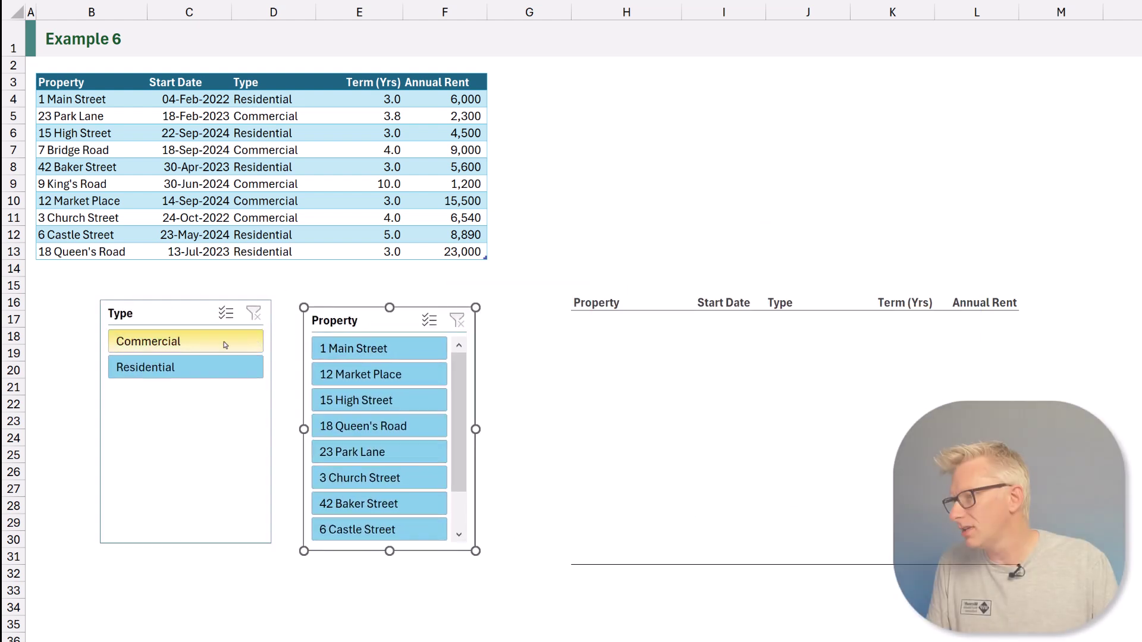
Step: Try the slicers by filtering to Commercial without the Market Place and Church Street properties, and clear both slicer filters
{"action": "left_click", "coordinate": [225, 344]}
{"action": "left_click", "coordinate": [394, 356], "text": "ctrl"}
{"action": "left_click", "coordinate": [400, 399], "text": "ctrl"}
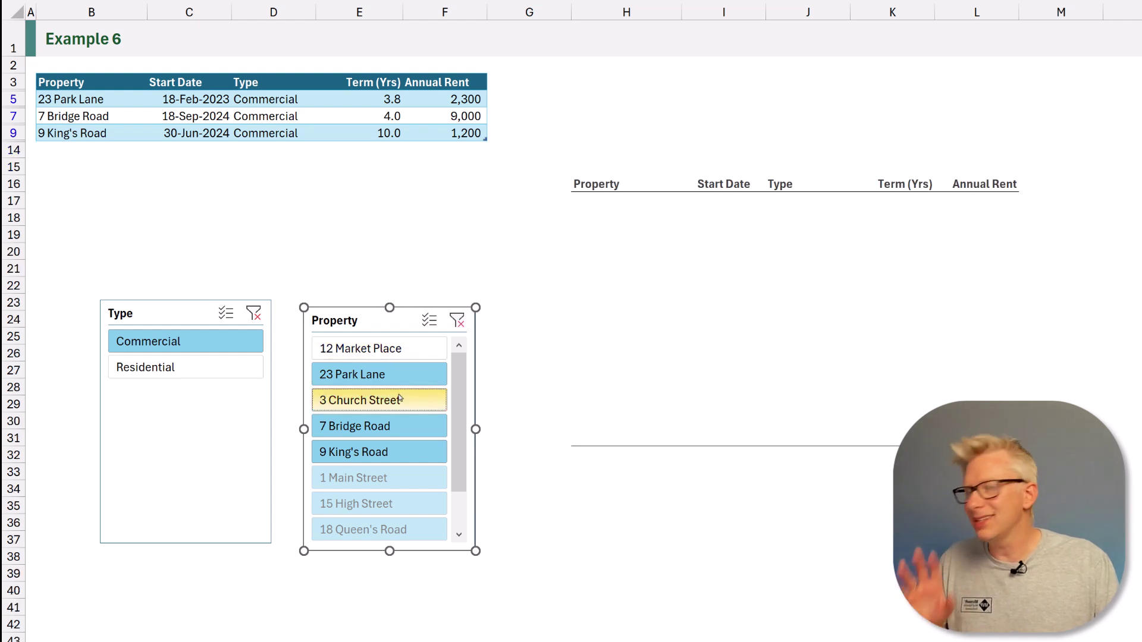
{"action": "left_click", "coordinate": [457, 321]}
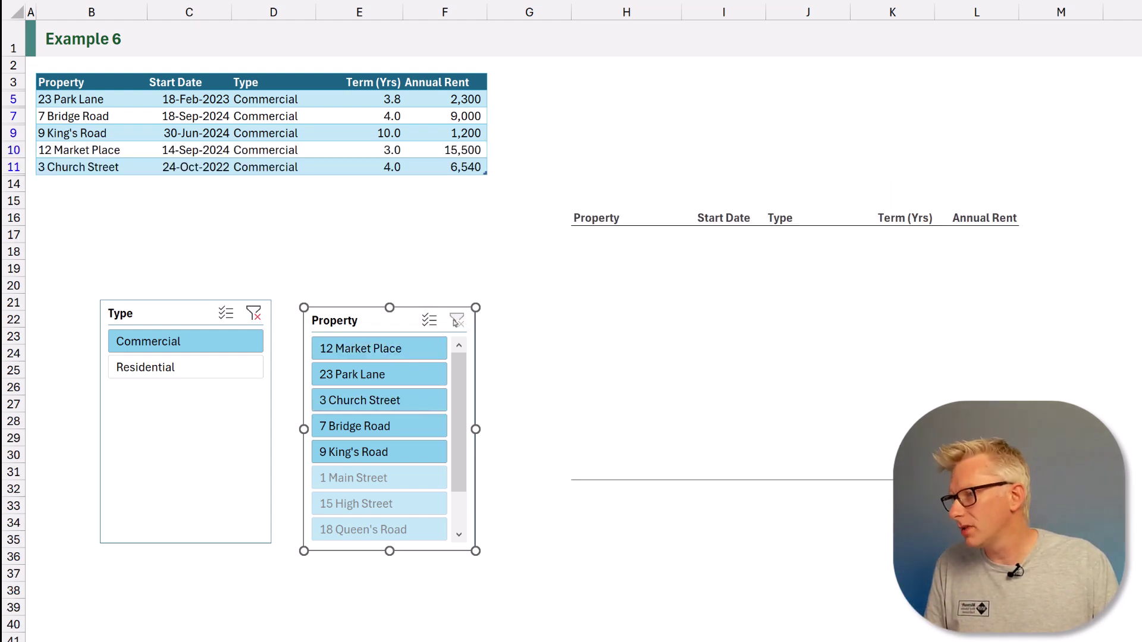
{"action": "left_click", "coordinate": [255, 316]}
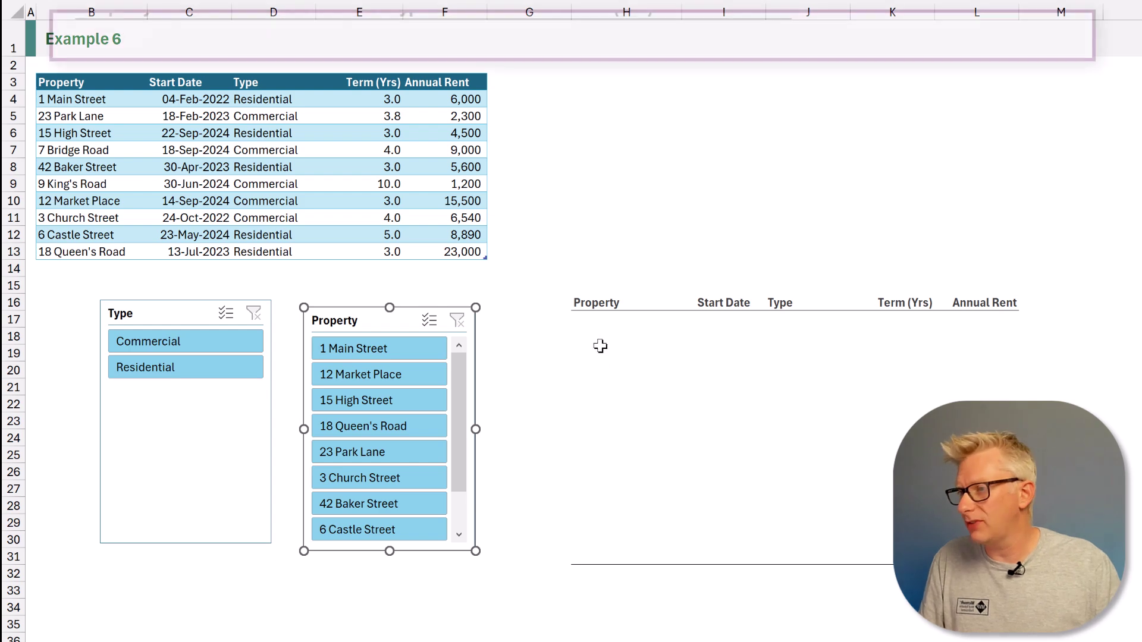
Step: In H17, enter a formula that tests each Example6 property's visibility: =BYROW(Example6[Property],LAMBDA(r,SUBTOTAL(3,r)))
{"action": "left_click", "coordinate": [601, 321]}
{"action": "type", "text": "="}
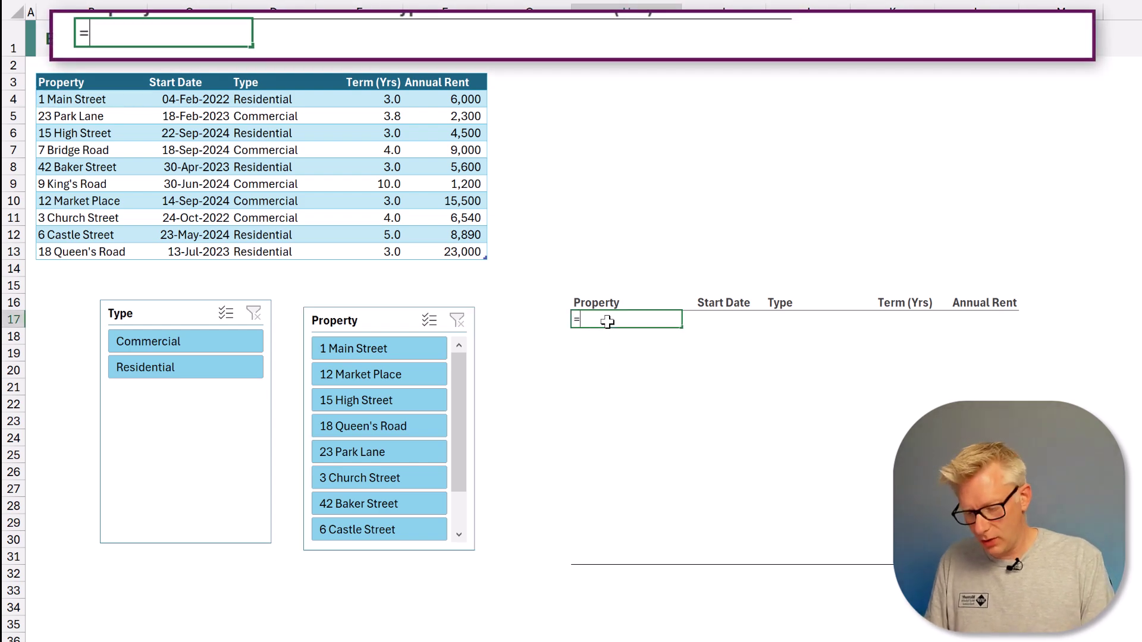
{"action": "type", "text": "BYR"}
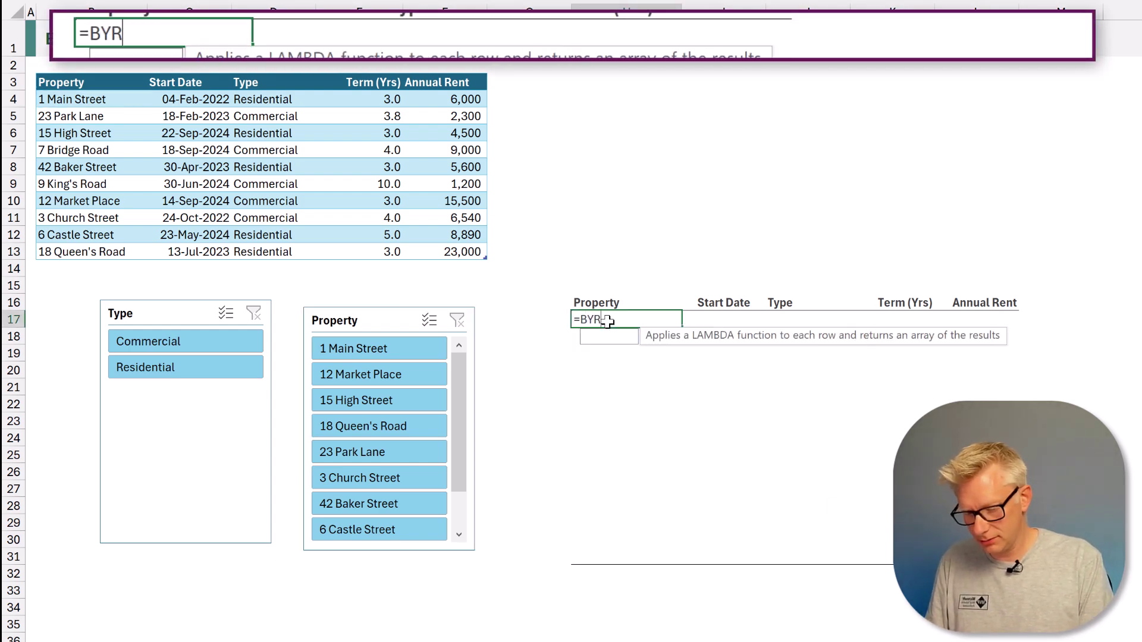
{"action": "type", "text": "OW("}
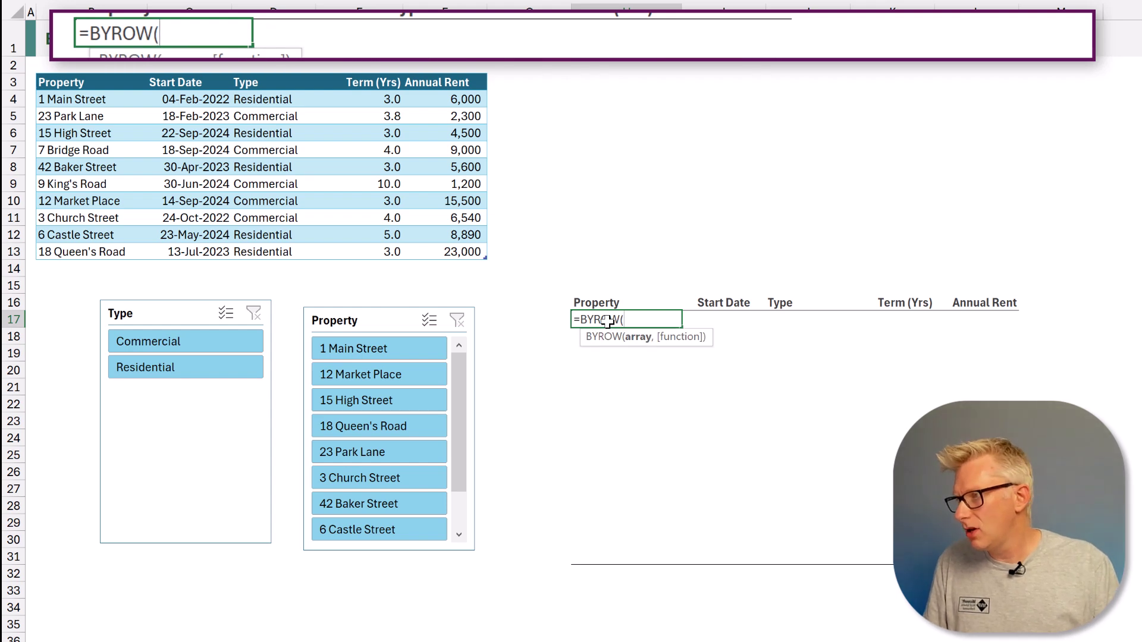
{"action": "left_click", "coordinate": [87, 70]}
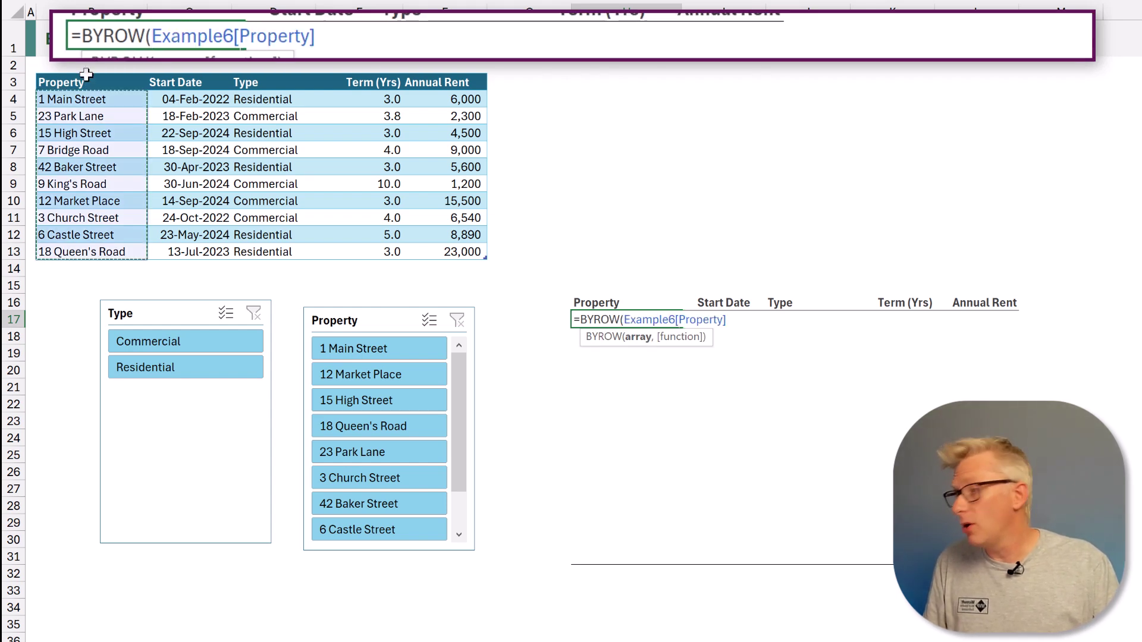
{"action": "type", "text": ","}
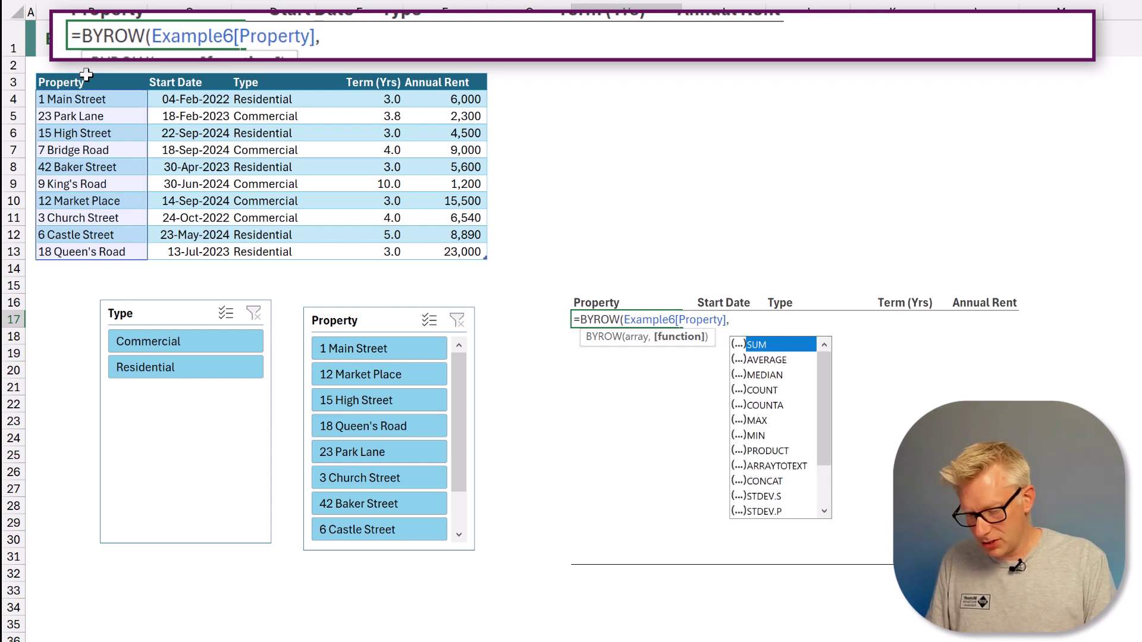
{"action": "type", "text": "LAMBDA(r"}
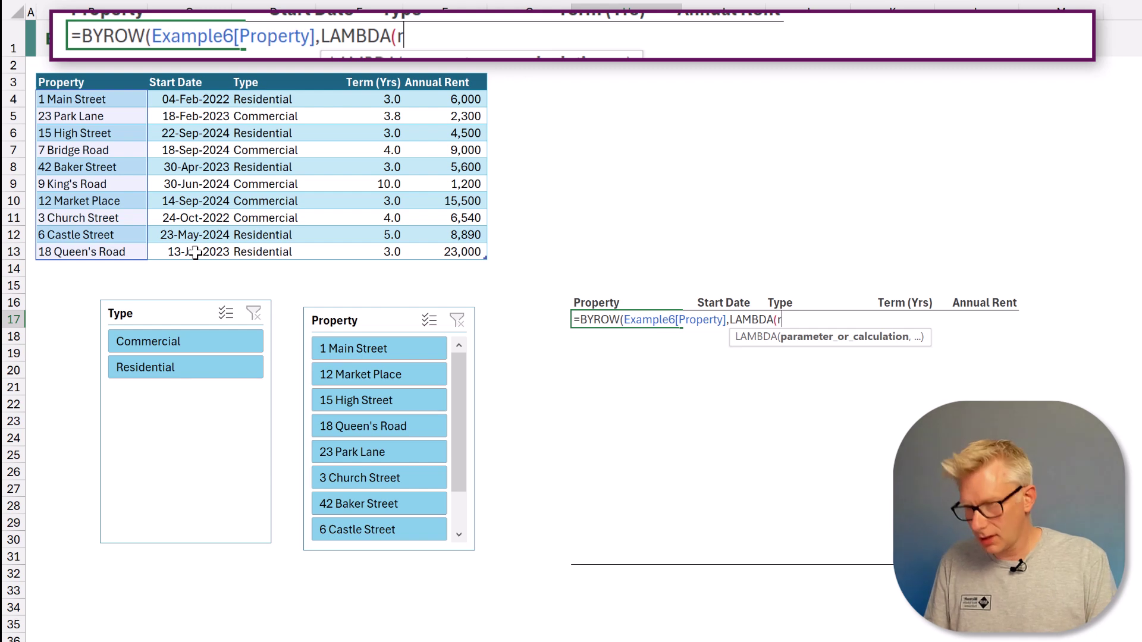
{"action": "type", "text": ","}
{"action": "type", "text": "SU"}
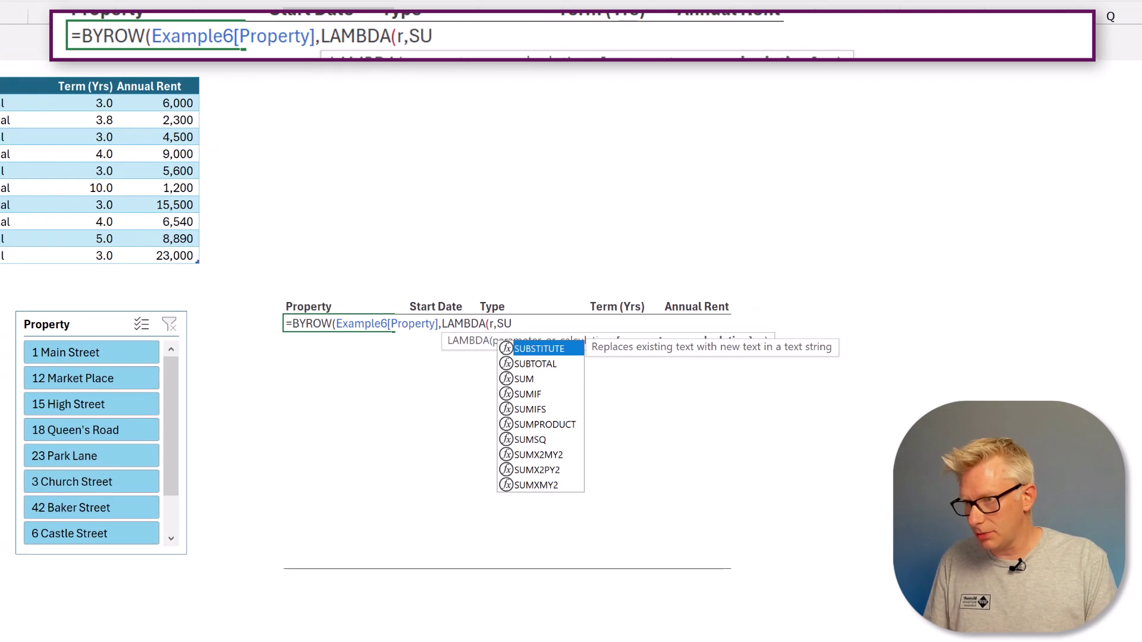
{"action": "type", "text": "BTOTAL"}
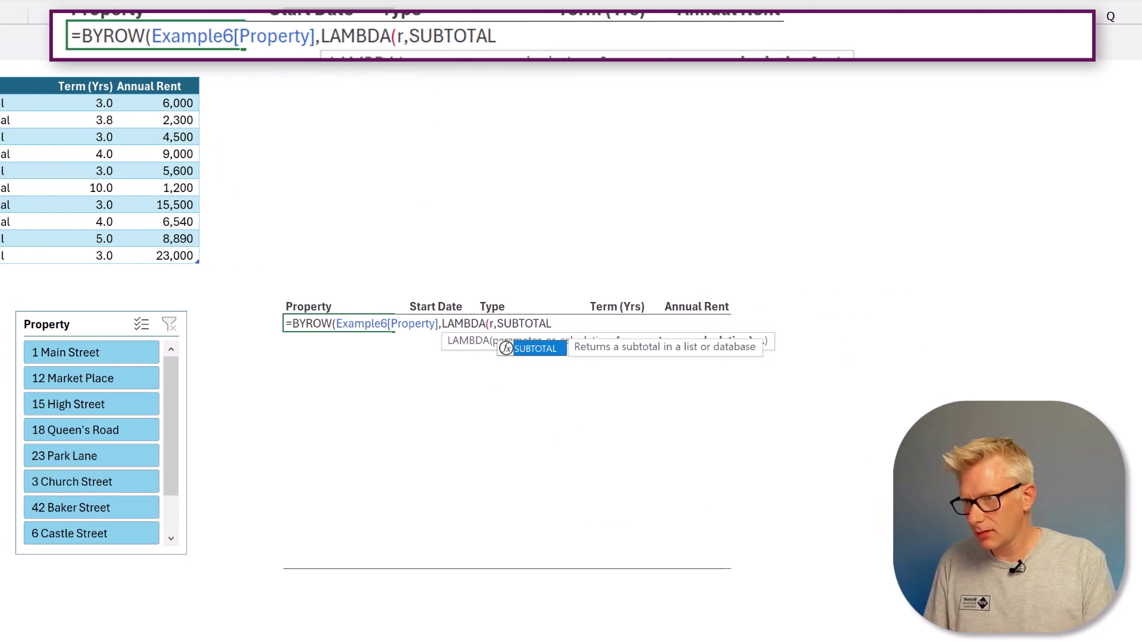
{"action": "type", "text": "("}
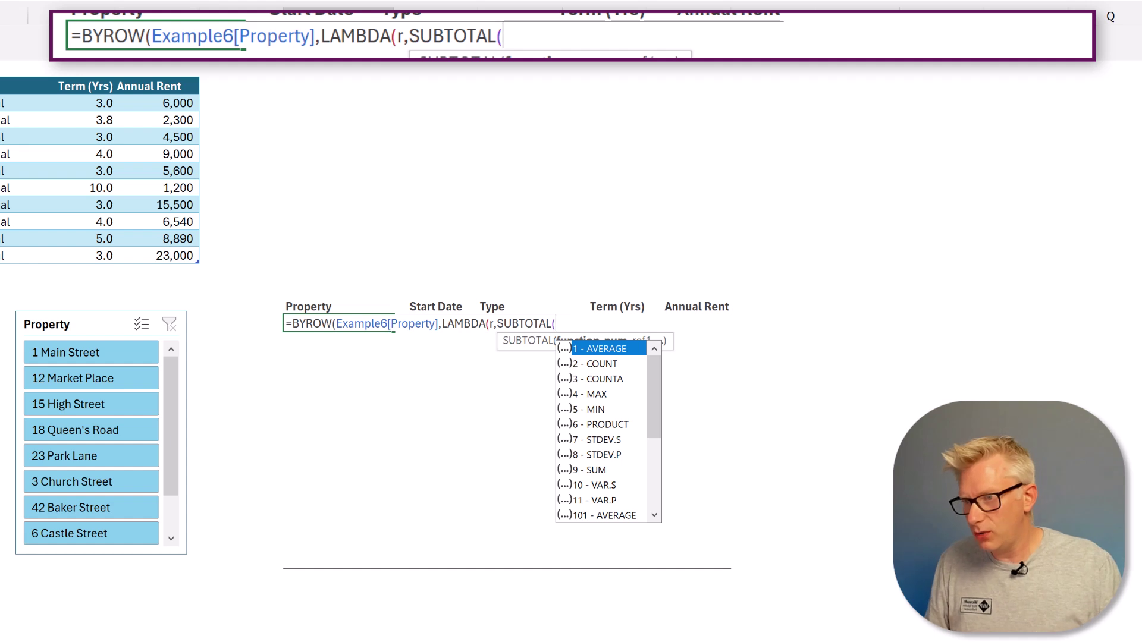
{"action": "key", "text": "Down"}
{"action": "key", "text": "Down"}
{"action": "key", "text": "Tab"}
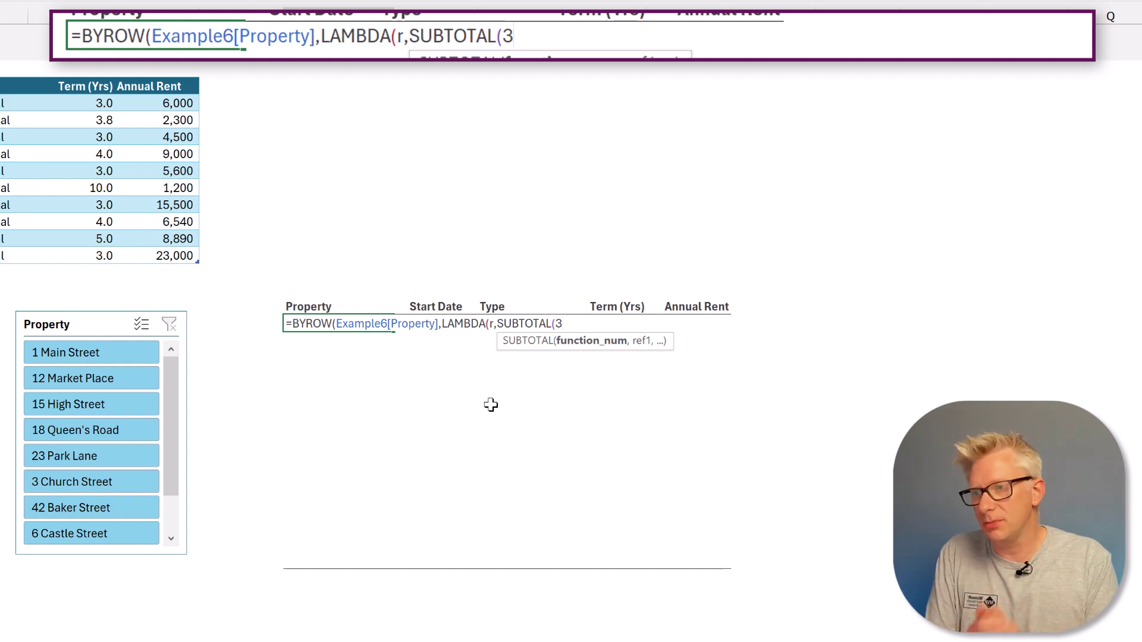
{"action": "type", "text": ",r"}
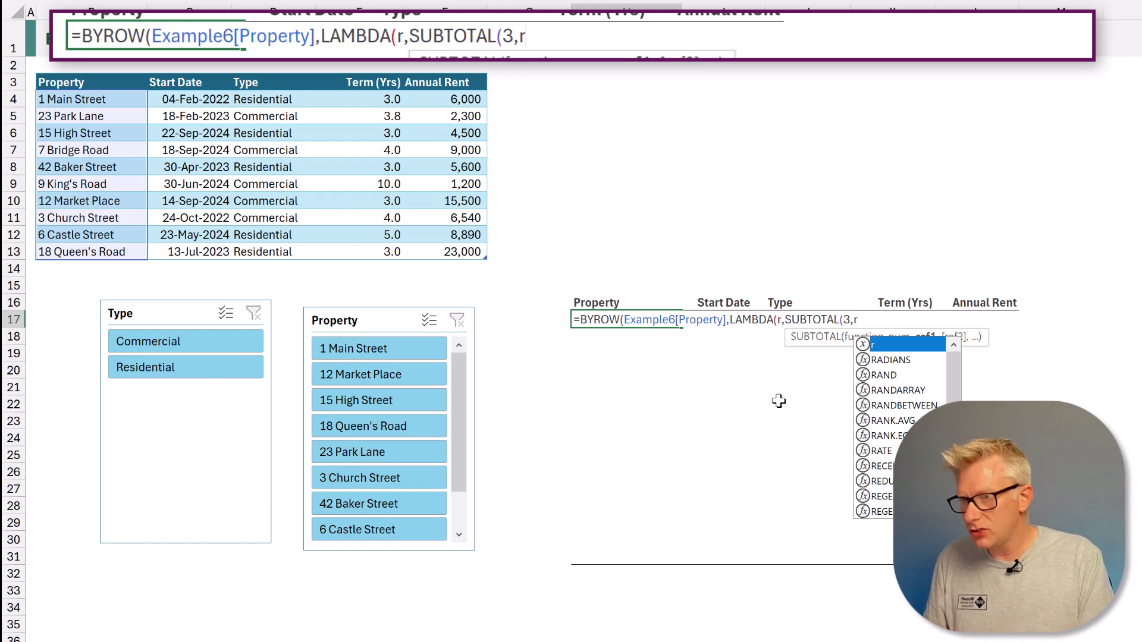
{"action": "type", "text": ")"}
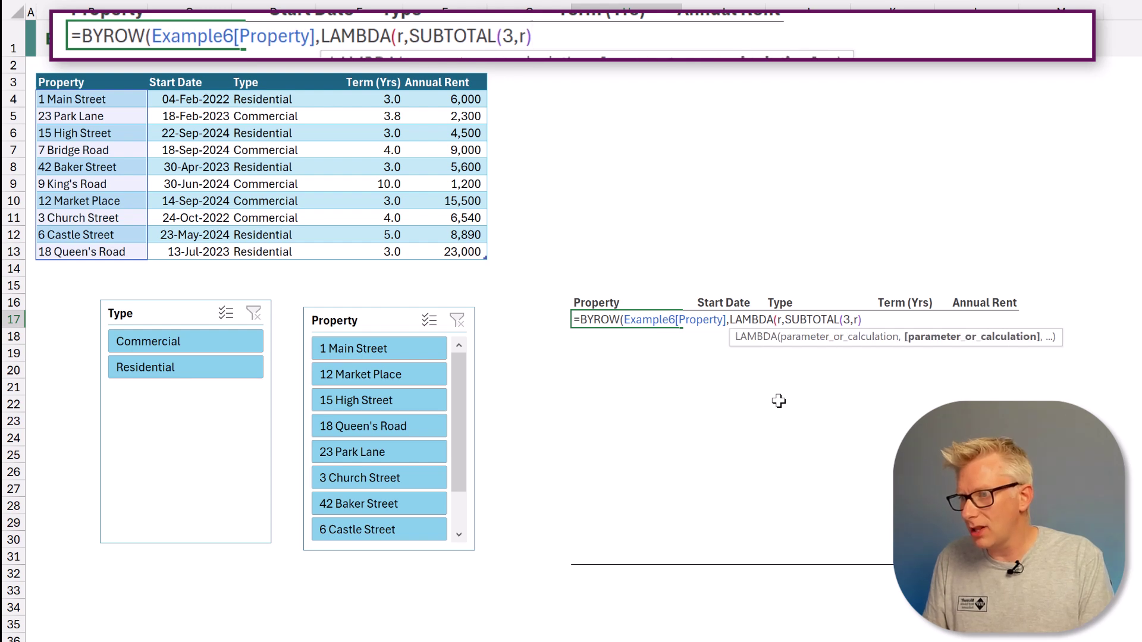
{"action": "type", "text": ")"}
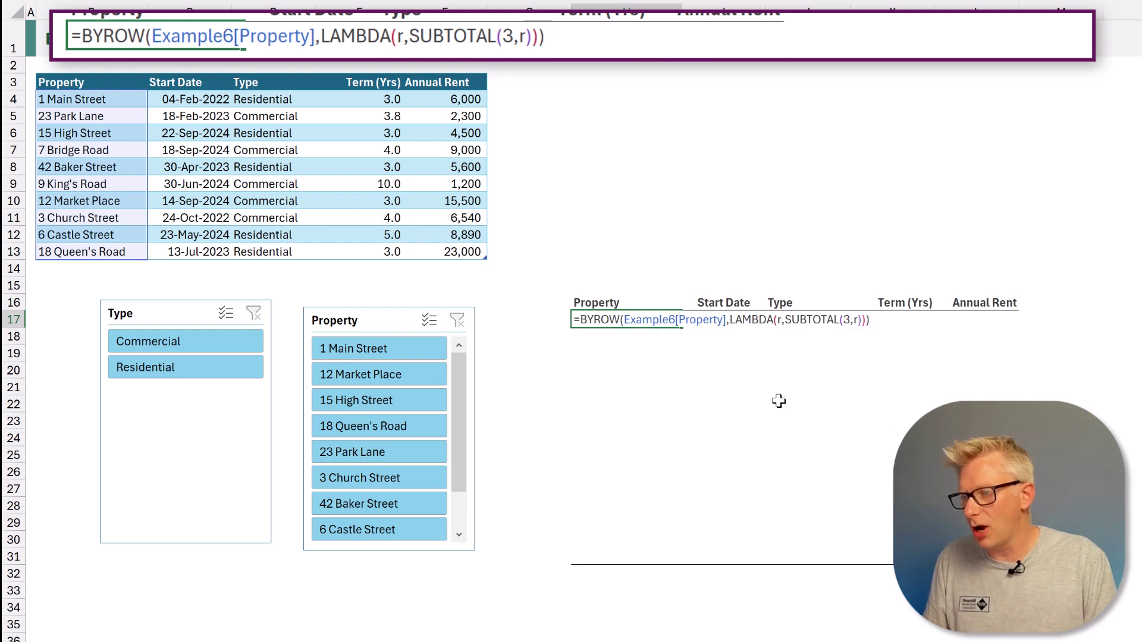
{"action": "key", "text": "Return"}
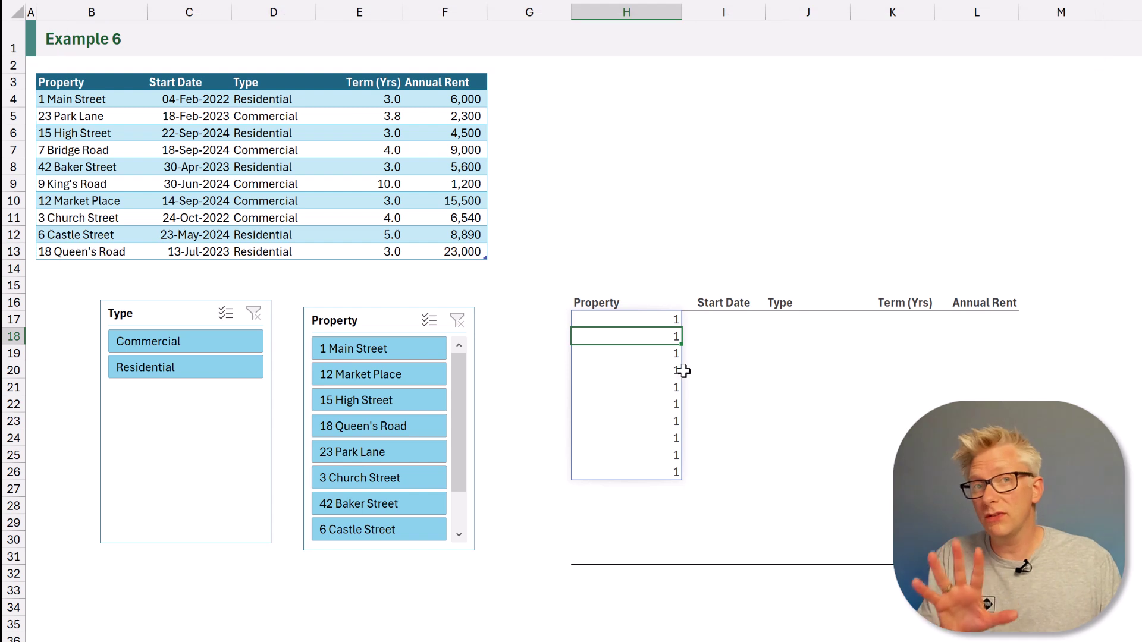
Step: Test the BYROW formula by filtering the Type slicer to Residential, and clear that slicer filter
{"action": "left_click", "coordinate": [209, 372]}
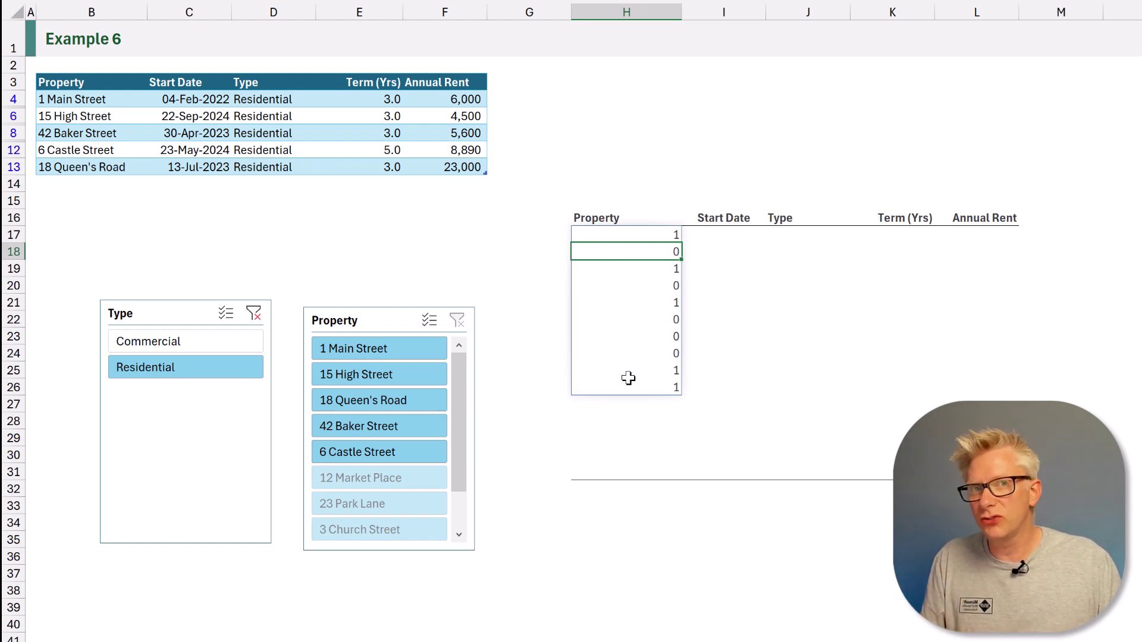
{"action": "left_click", "coordinate": [254, 314]}
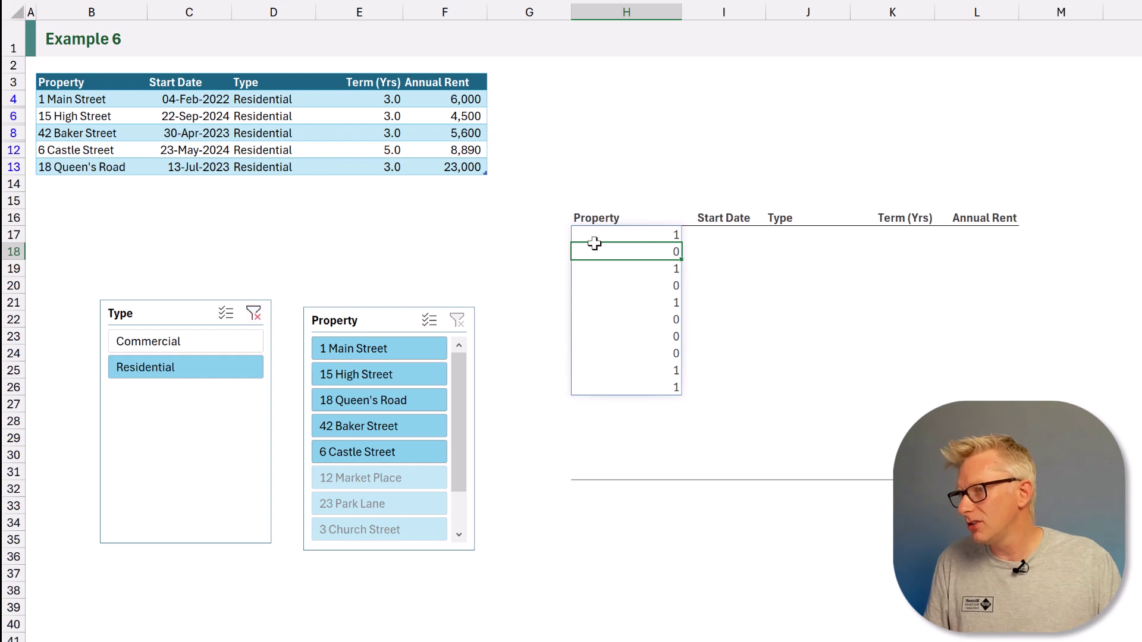
Step: Wrap the BYROW test in H17 in a FILTER function that returns Example6 rows, with "No Values" as the empty result
{"action": "left_click", "coordinate": [617, 316]}
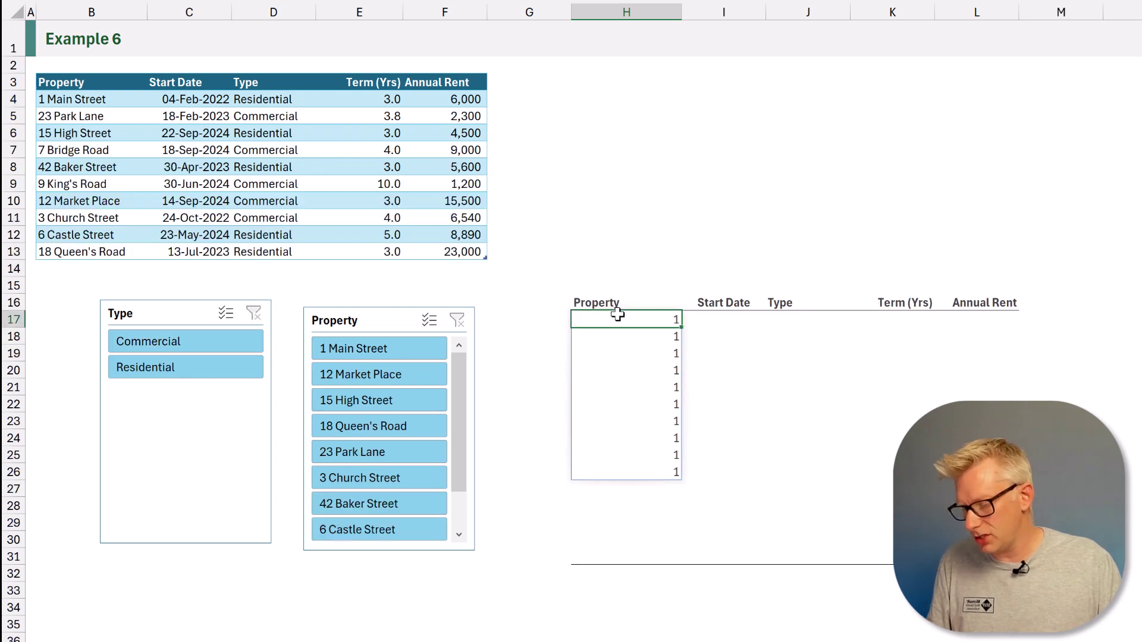
{"action": "double_click", "coordinate": [617, 315]}
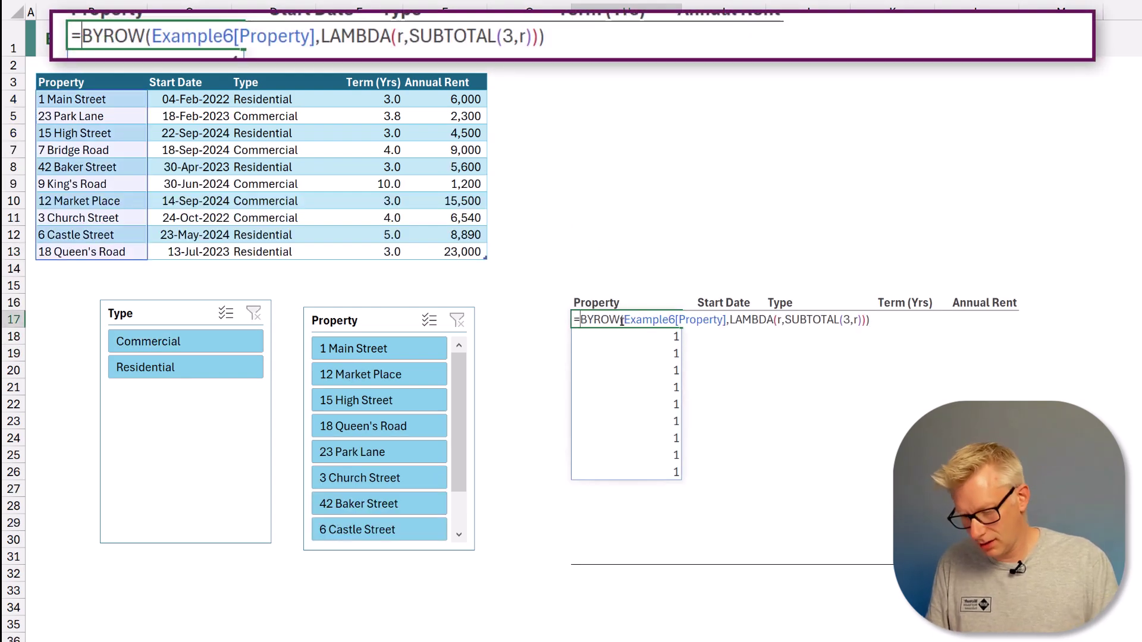
{"action": "type", "text": "FILTER("}
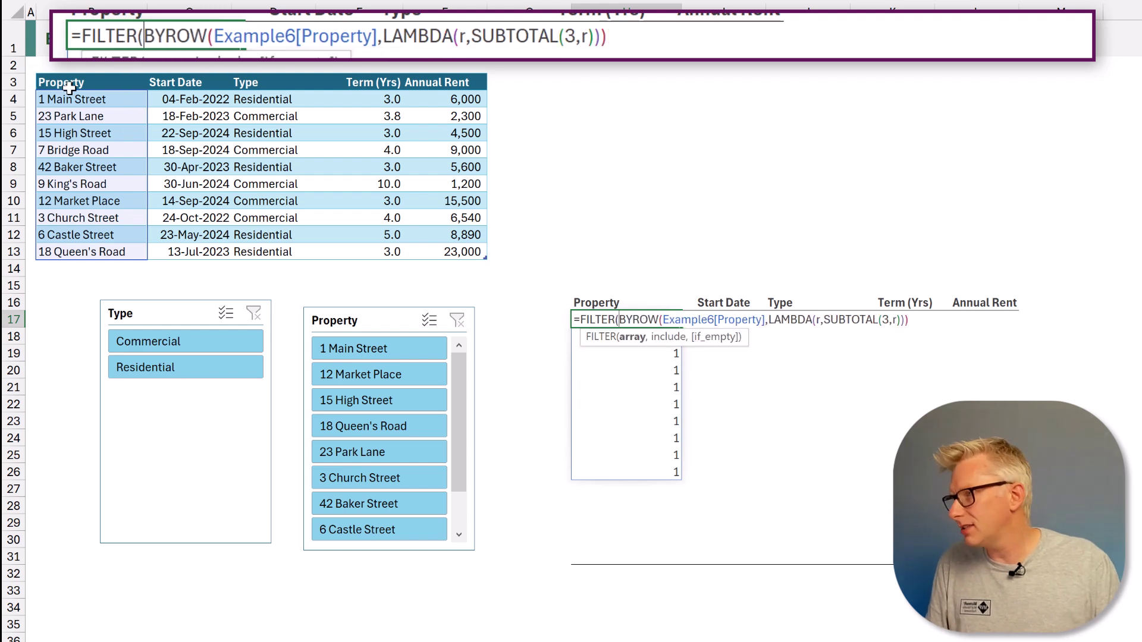
{"action": "left_click", "coordinate": [35, 72]}
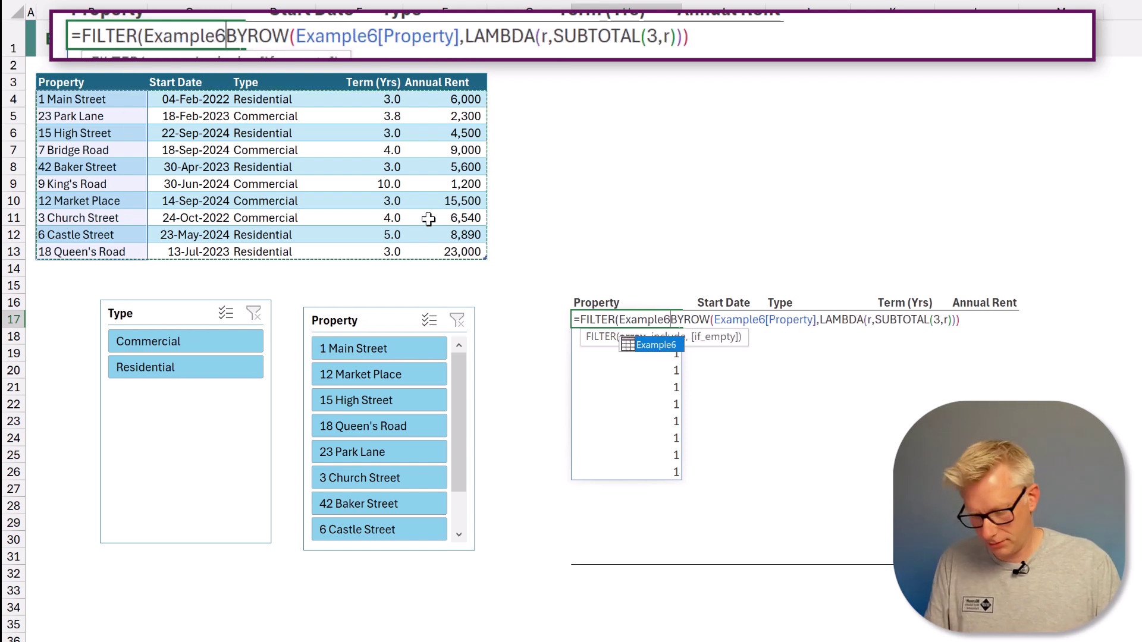
{"action": "type", "text": ","}
{"action": "type", "text": ","}
{"action": "type", "text": "\"No Val"}
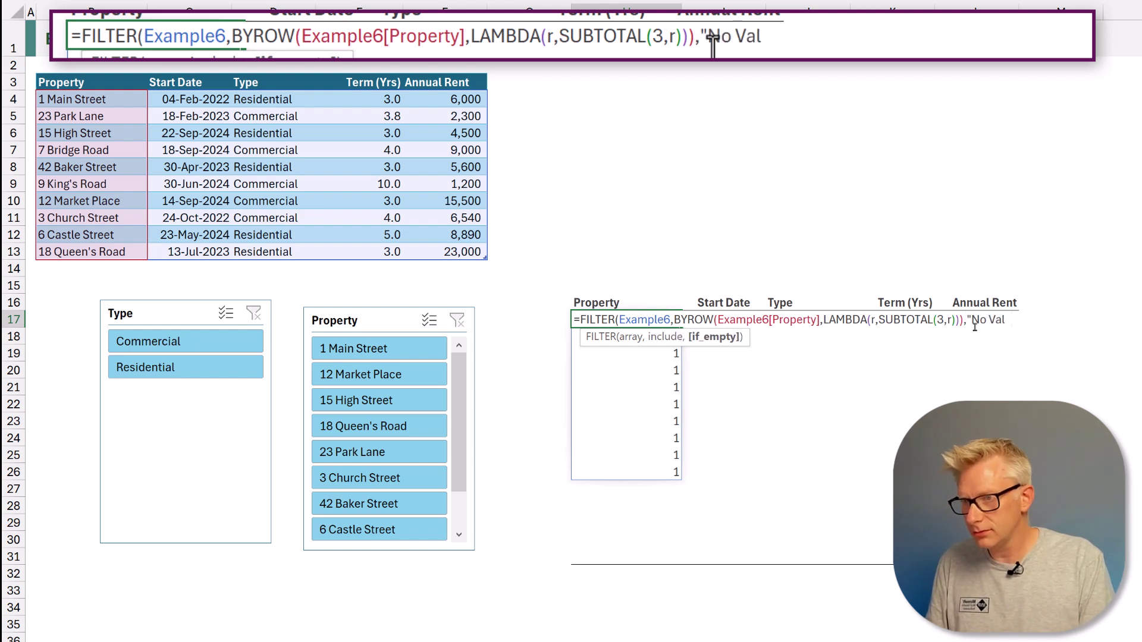
{"action": "type", "text": "ues\""}
{"action": "key", "text": "Return"}
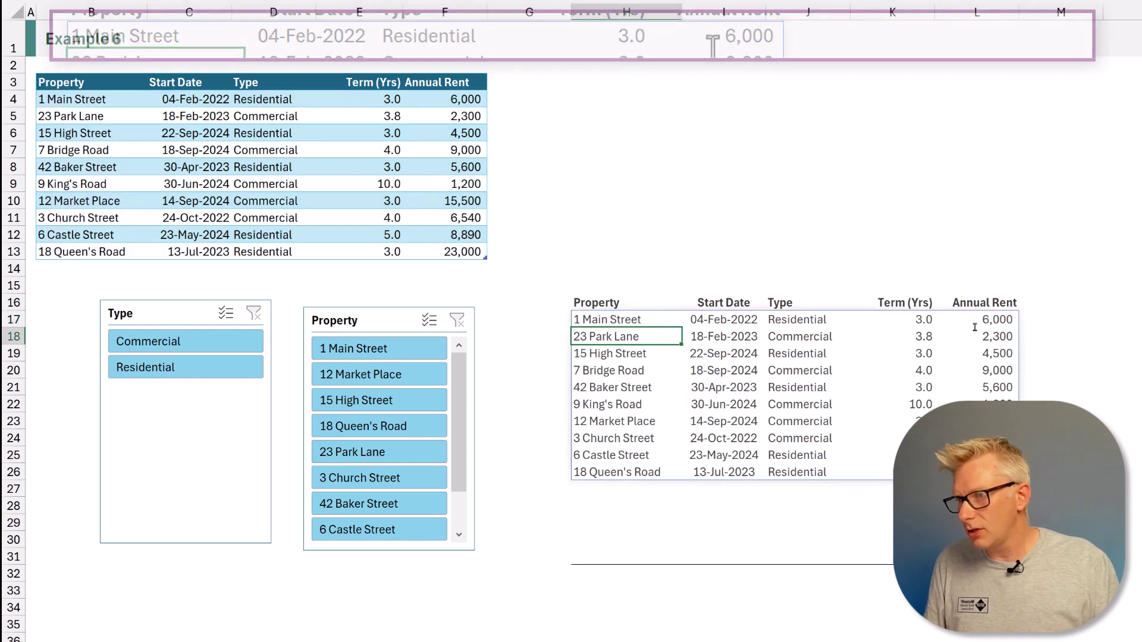
Step: Select 1 Main Street, 23 Park Lane and 3 Church Street together in the Property slicer
{"action": "left_click", "coordinate": [399, 356]}
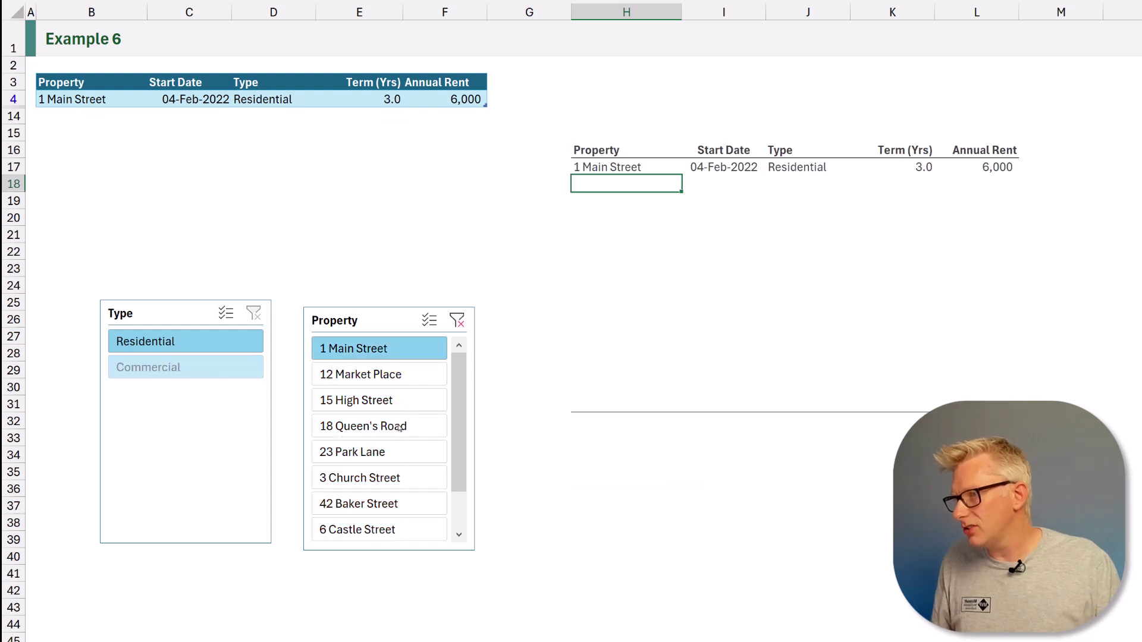
{"action": "left_click", "coordinate": [399, 458], "text": "ctrl"}
{"action": "left_click", "coordinate": [403, 481], "text": "ctrl"}
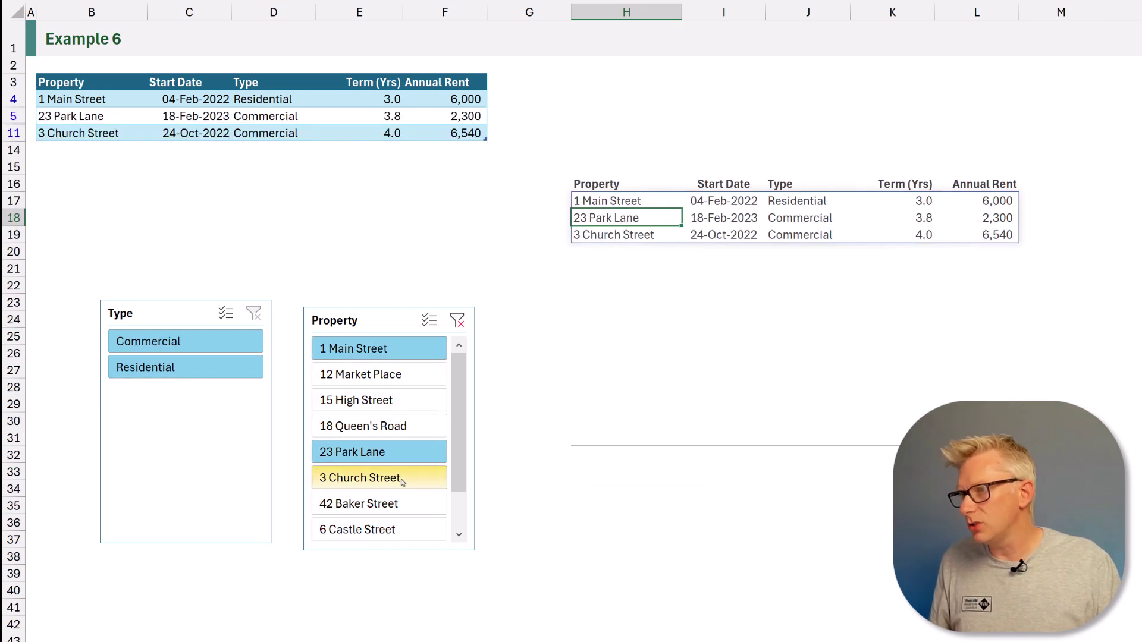
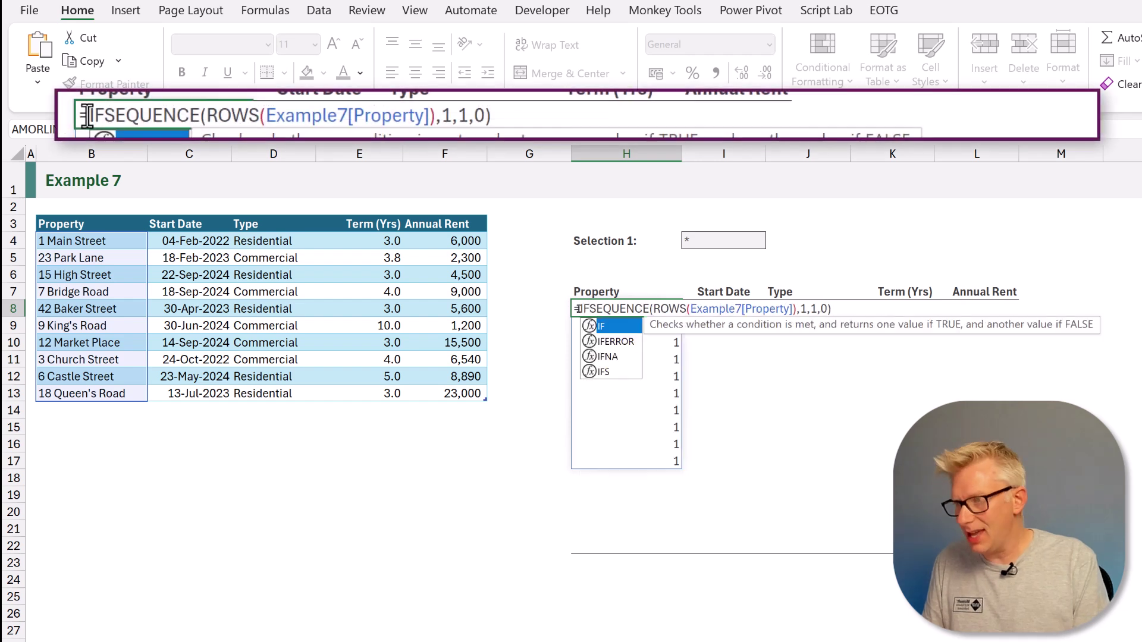
Step: Complete the IF in H8 on Example 7: when I4="*", return the existing SEQUENCE, otherwise test Example7[Type]=I4
{"action": "left_click", "coordinate": [693, 240]}
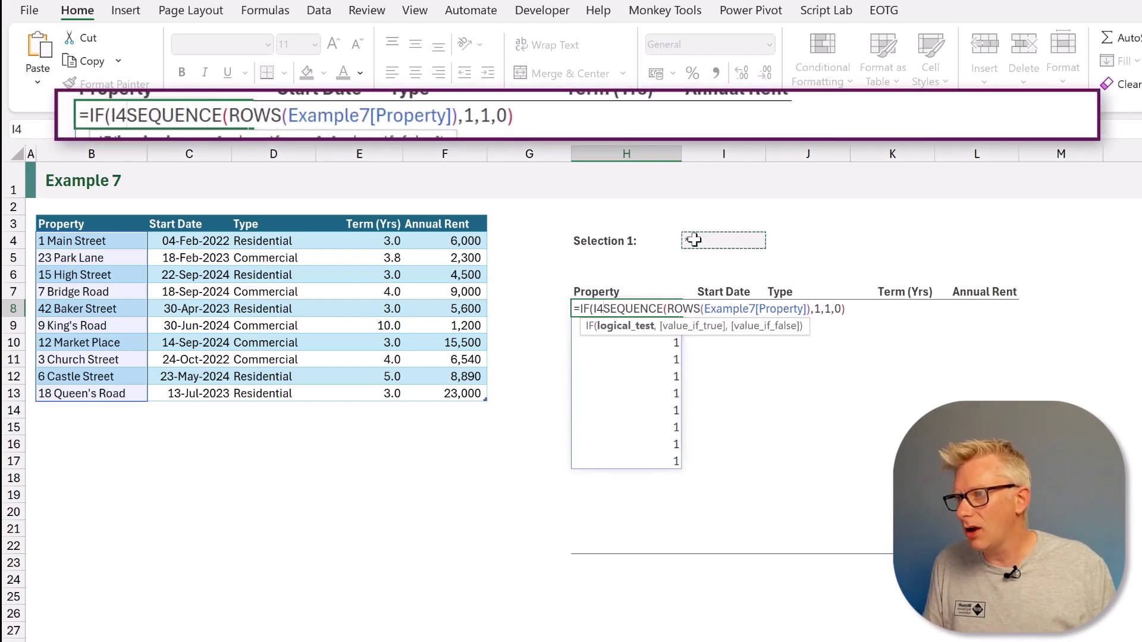
{"action": "type", "text": "=\"*\""}
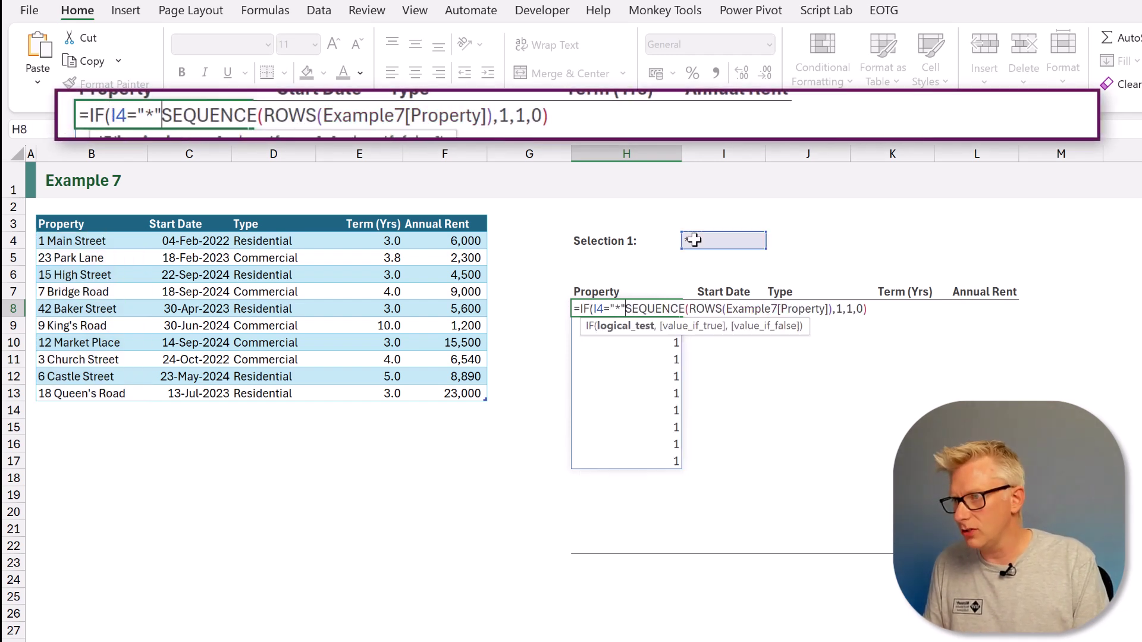
{"action": "type", "text": ","}
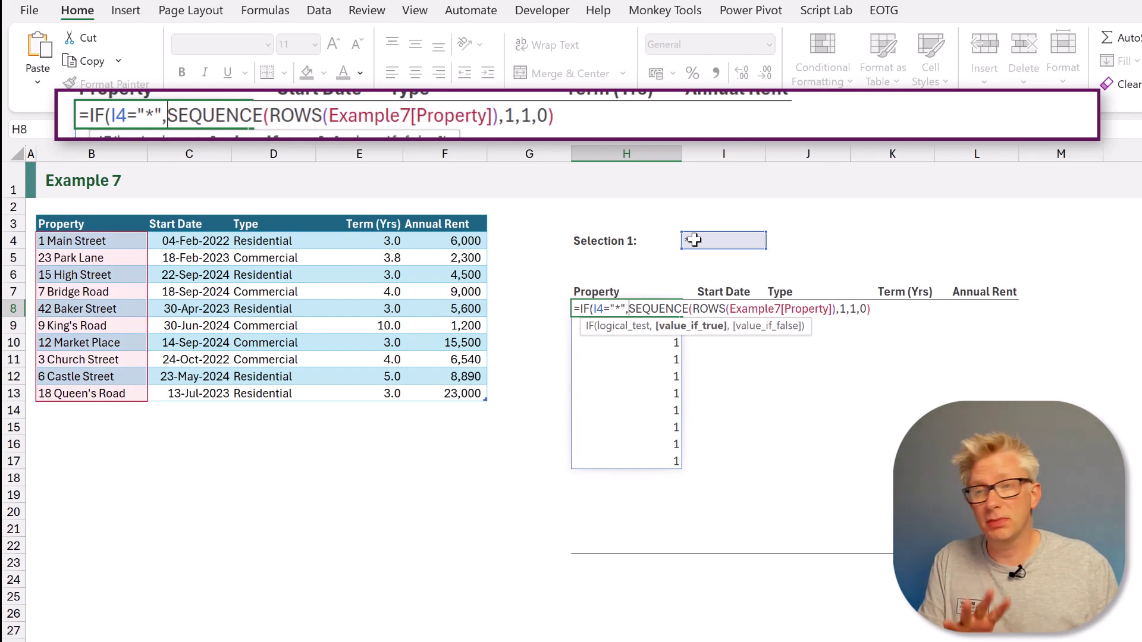
{"action": "left_click", "coordinate": [589, 112]}
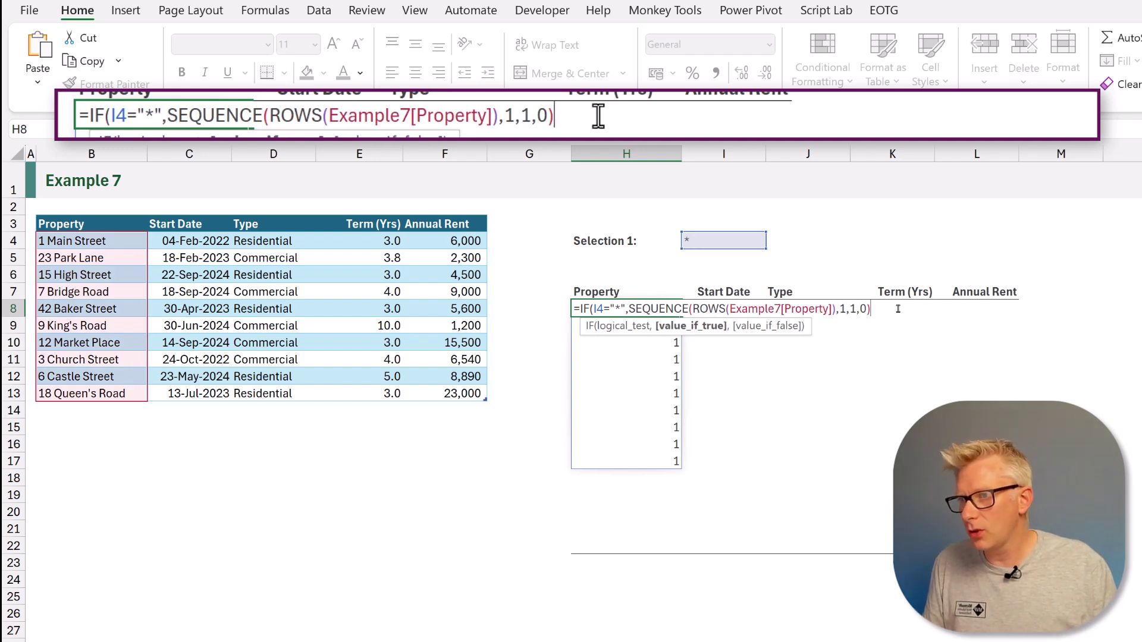
{"action": "type", "text": ","}
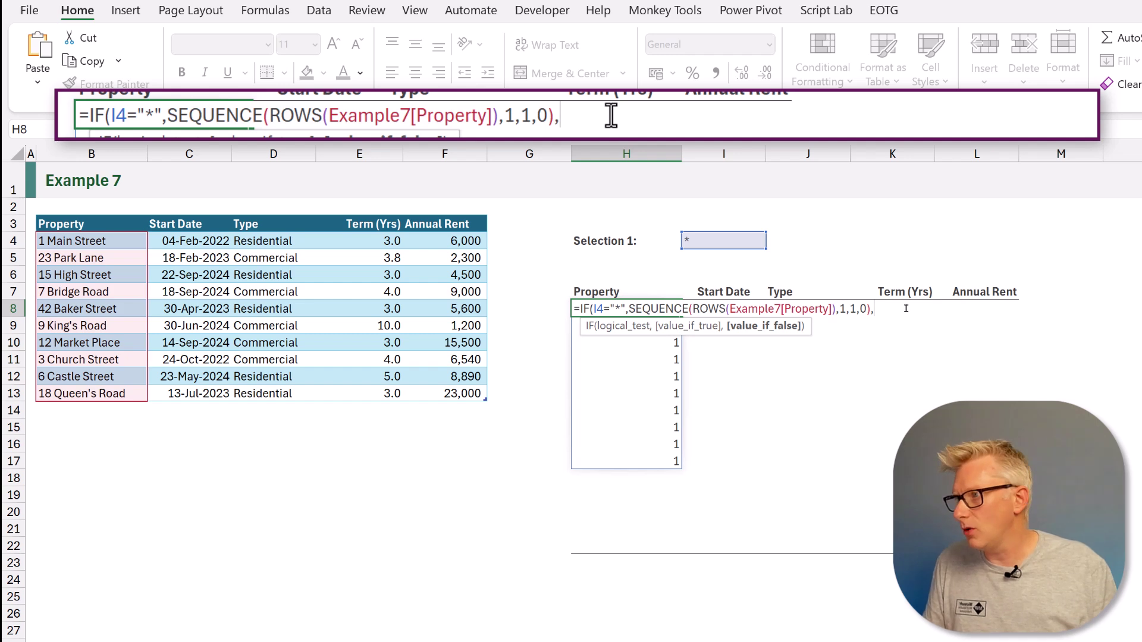
{"action": "left_click", "coordinate": [273, 220]}
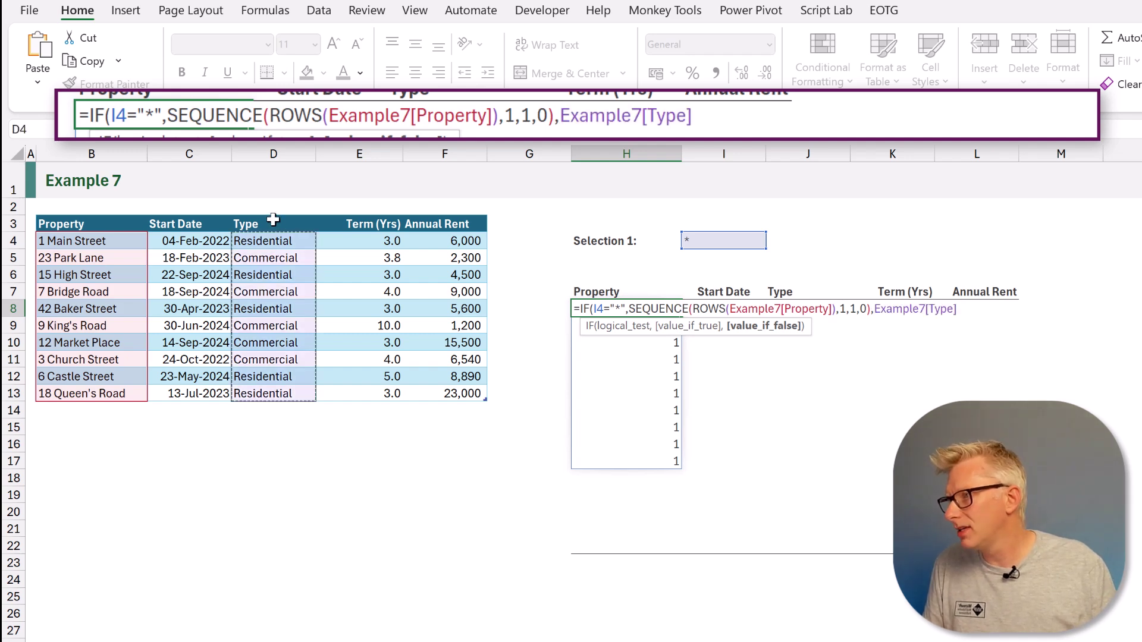
{"action": "type", "text": "="}
{"action": "left_click", "coordinate": [695, 239]}
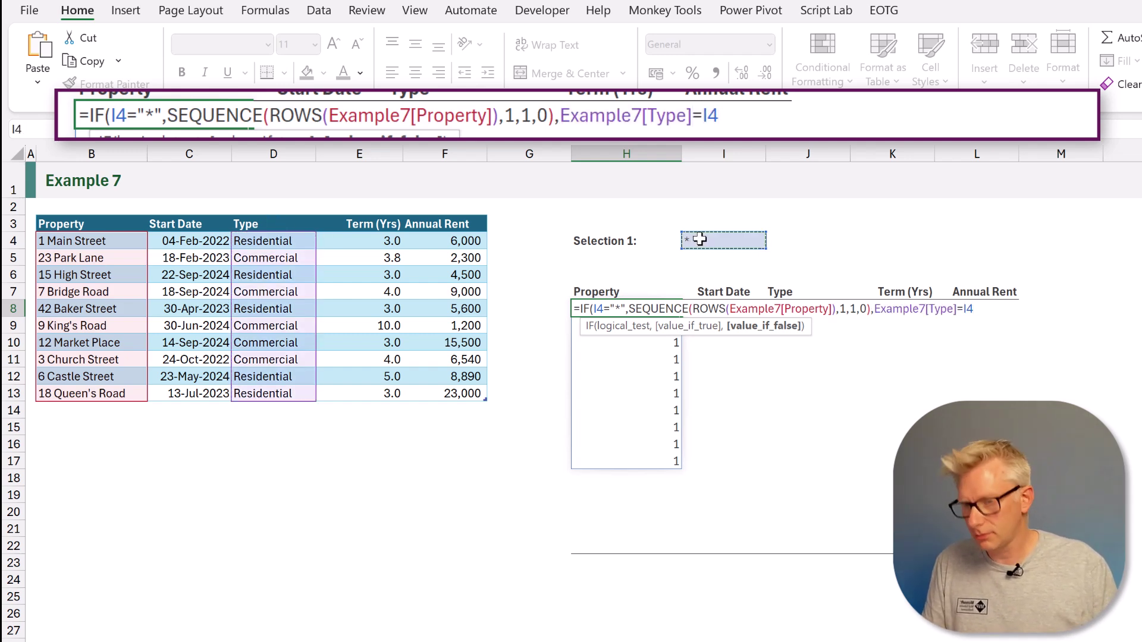
{"action": "key", "text": "Return"}
Step: Test the H8 formula by setting Selection 1 in I4 to Commercial, and restore it to *
{"action": "left_click", "coordinate": [699, 239]}
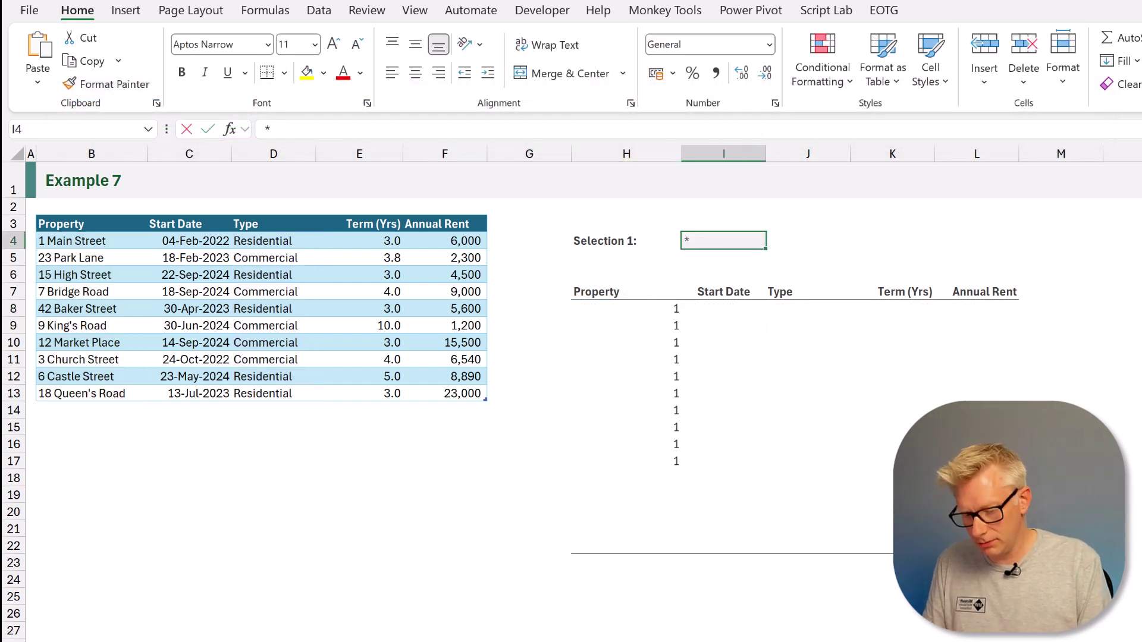
{"action": "type", "text": "Commercial"}
{"action": "key", "text": "Return"}
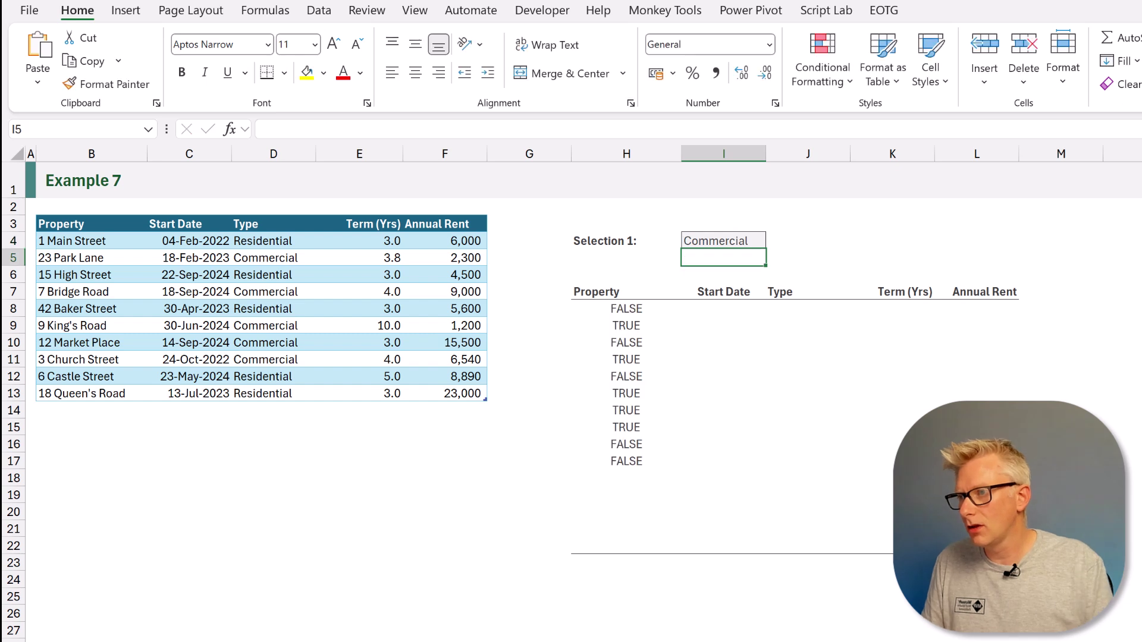
{"action": "left_click", "coordinate": [723, 240]}
{"action": "type", "text": "*"}
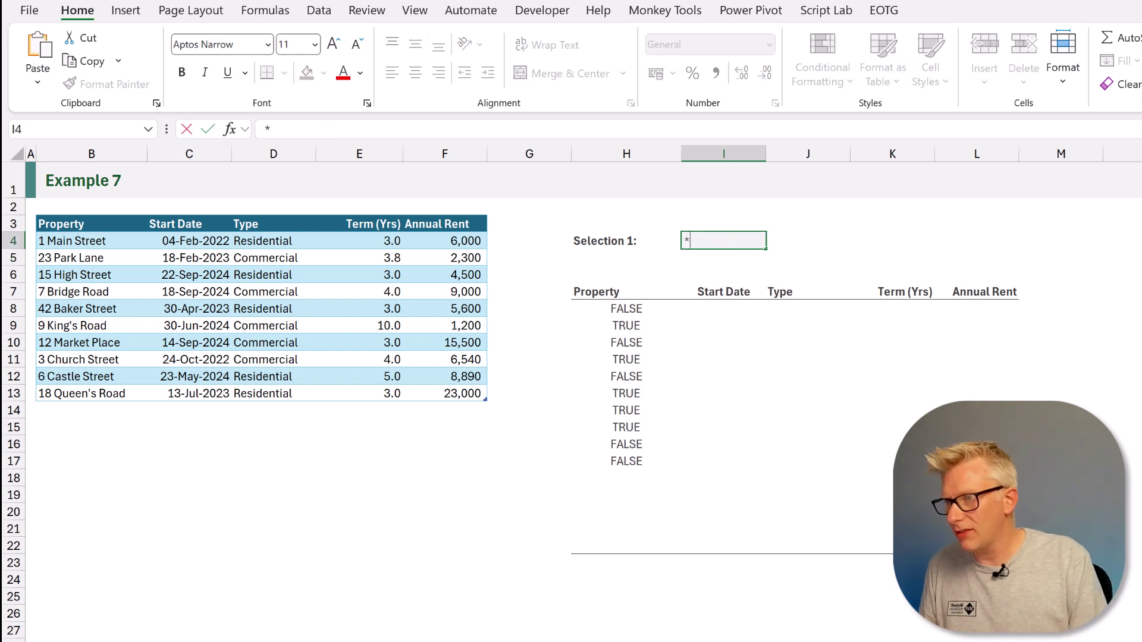
{"action": "key", "text": "Return"}
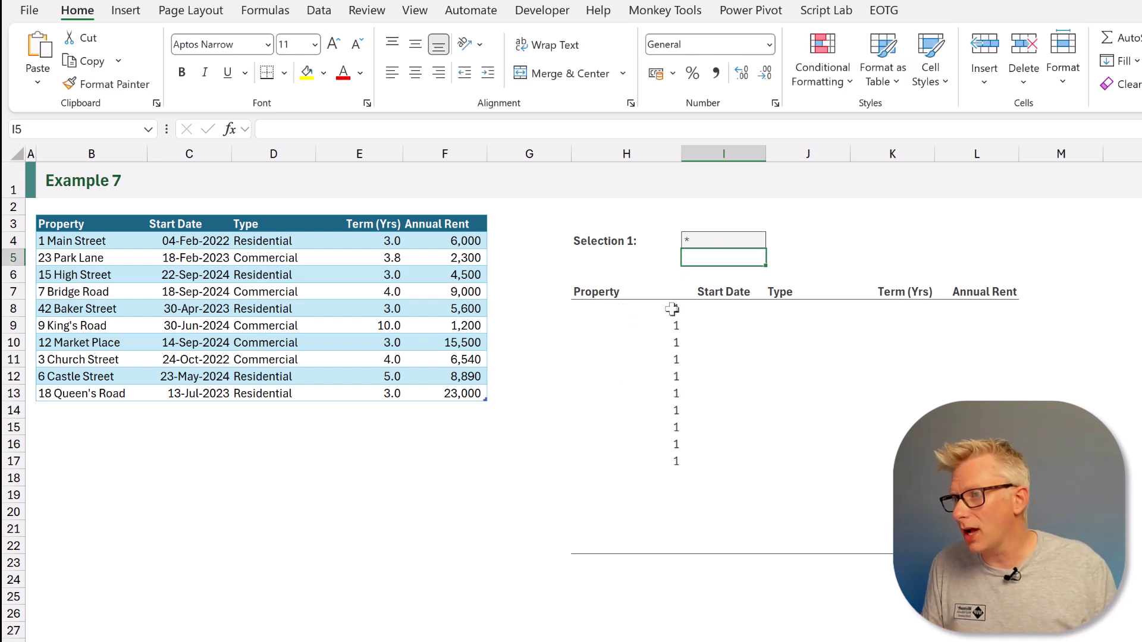
Step: Wrap the IF formula in H8 in a FILTER function that returns Example7 rows, with "No Values" as the empty result
{"action": "left_click", "coordinate": [632, 309]}
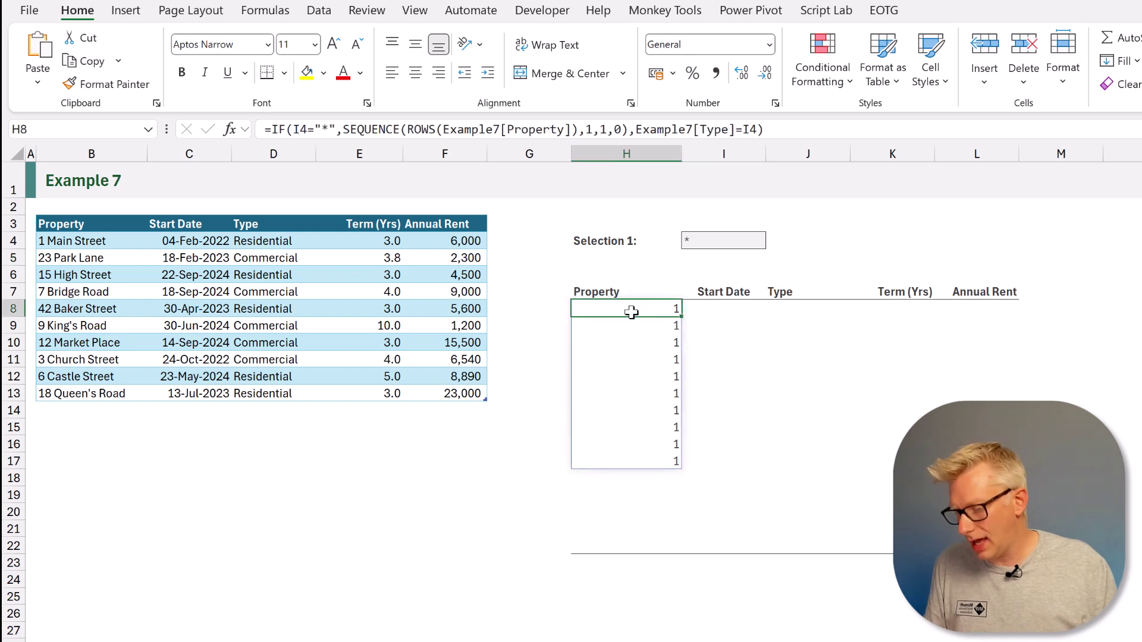
{"action": "double_click", "coordinate": [632, 310]}
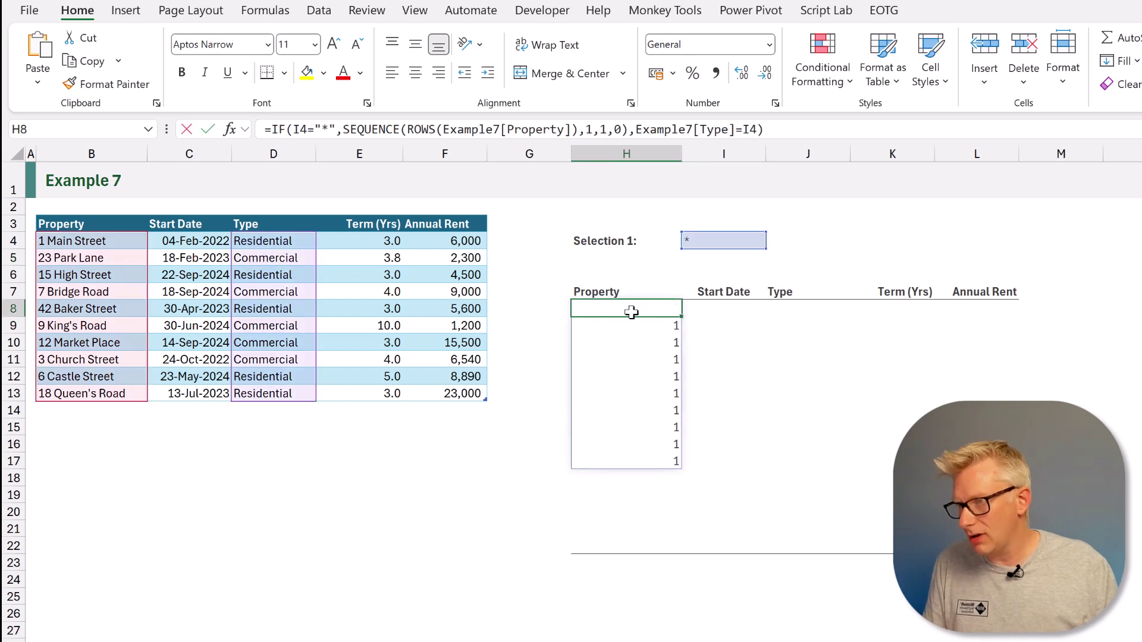
{"action": "left_click", "coordinate": [583, 310]}
{"action": "type", "text": "FILTER("}
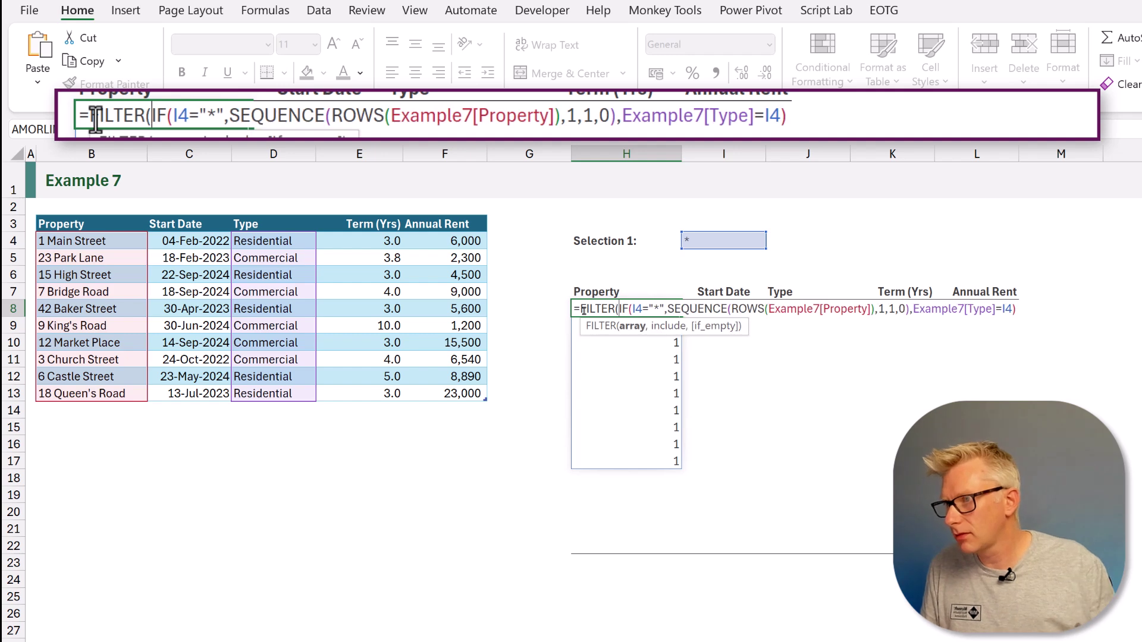
{"action": "left_click", "coordinate": [35, 211]}
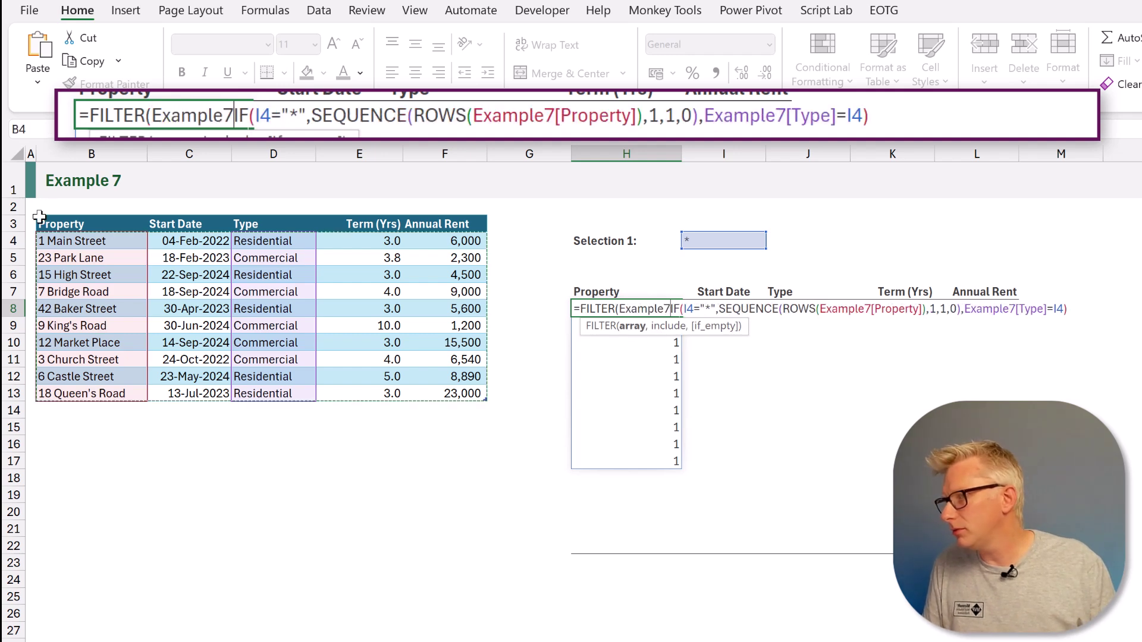
{"action": "type", "text": ","}
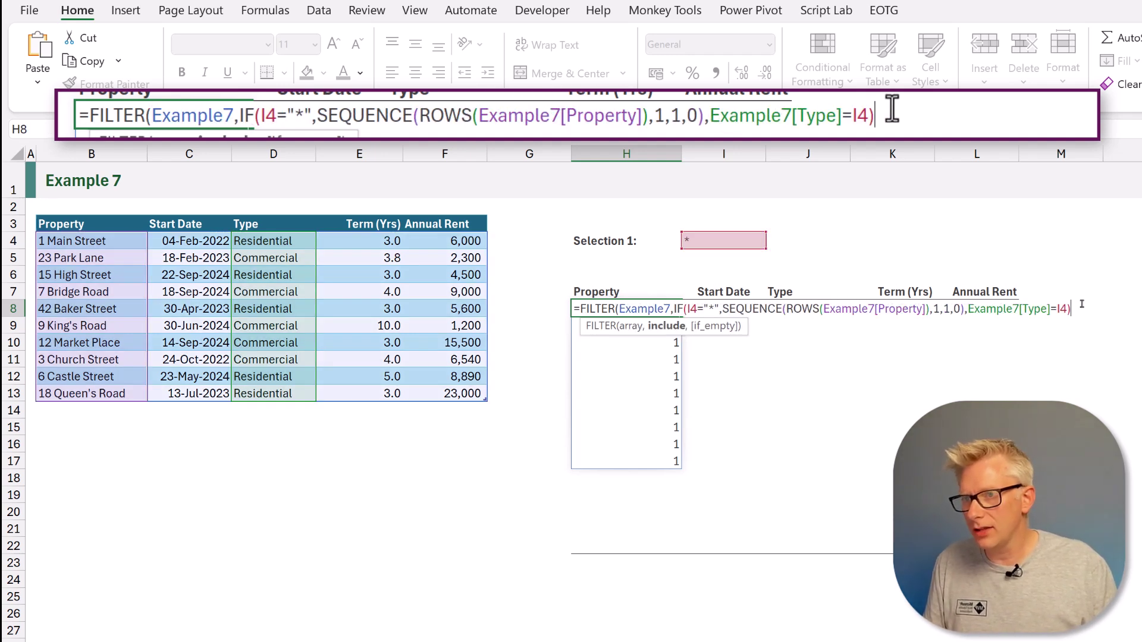
{"action": "type", "text": ",\"No Values\""}
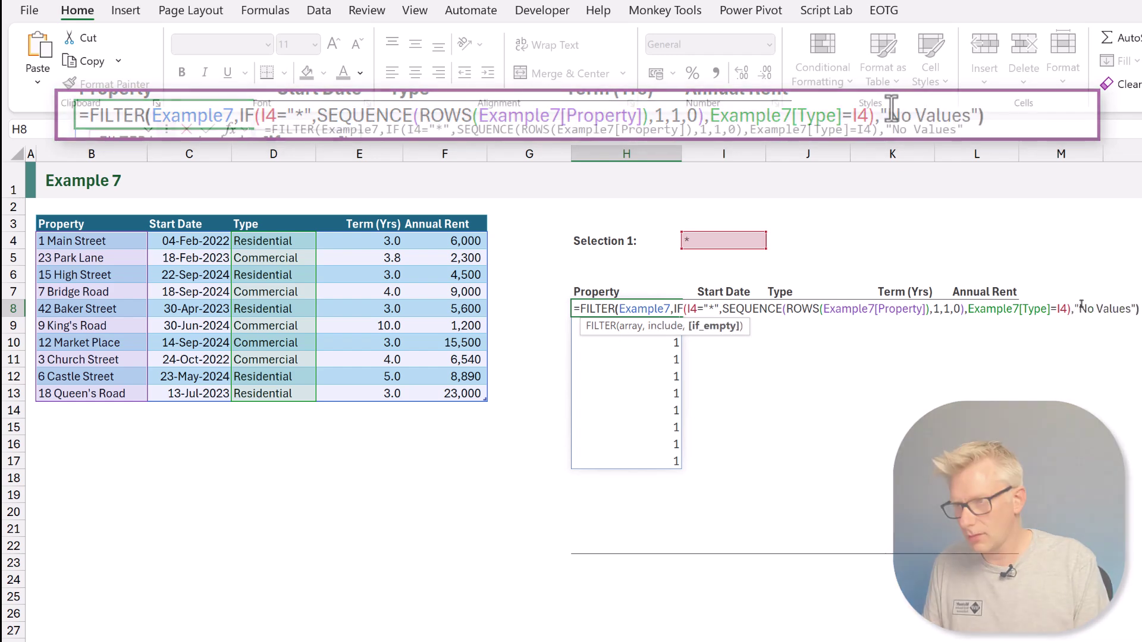
{"action": "key", "text": "Return"}
Step: Set Selection 1 in I4 to Commercial to filter the Example 7 results
{"action": "left_click", "coordinate": [723, 241]}
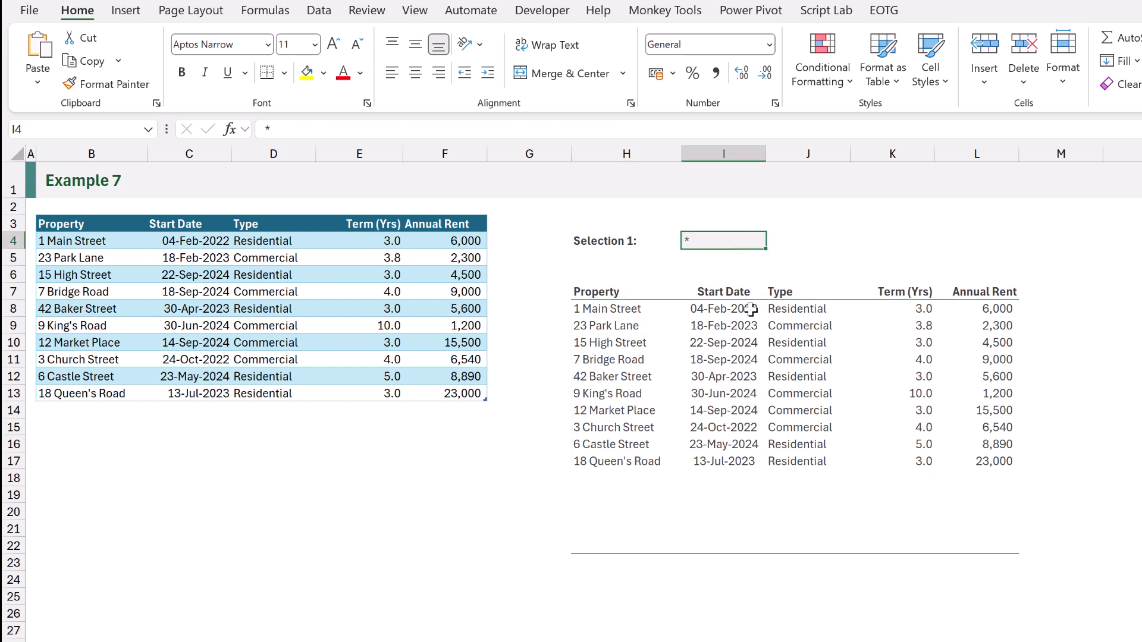
{"action": "type", "text": "Commercial"}
{"action": "key", "text": "Return"}
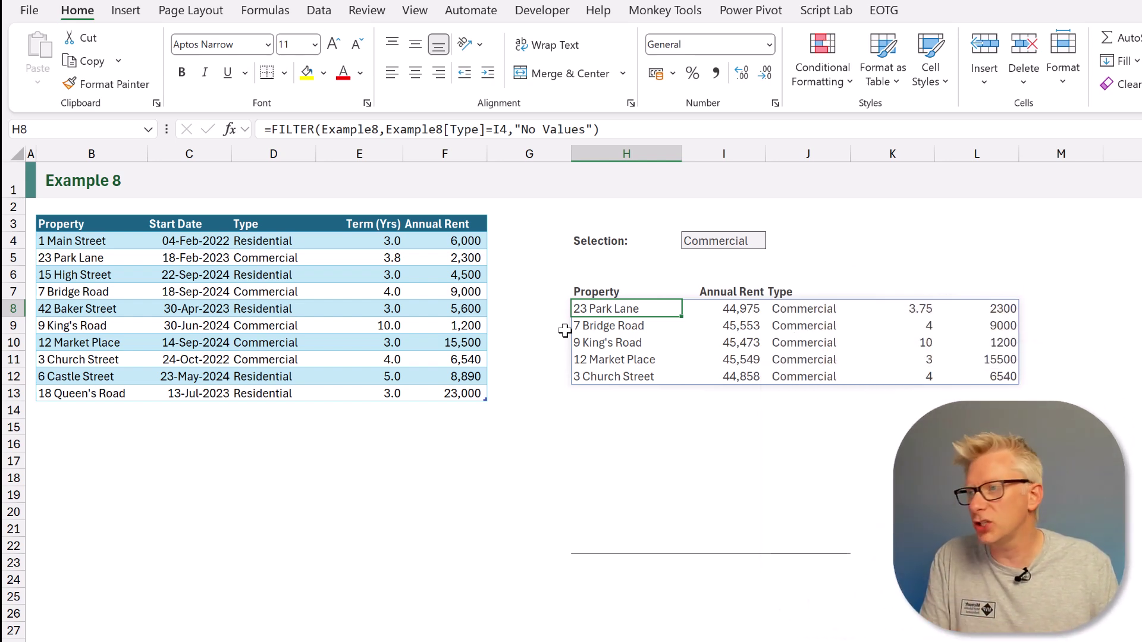
Step: In H8 on Example 8, wrap FILTER's Example8 array in CHOOSECOLS with columns 1, 5, 3, and check the output headers
{"action": "double_click", "coordinate": [603, 310]}
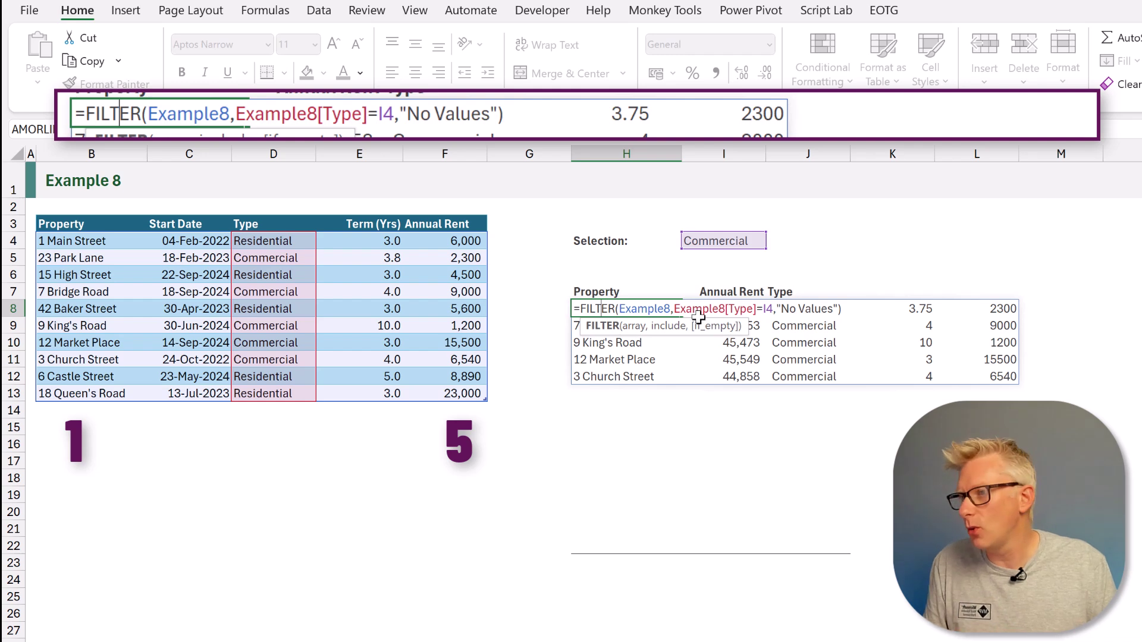
{"action": "left_click", "coordinate": [619, 309]}
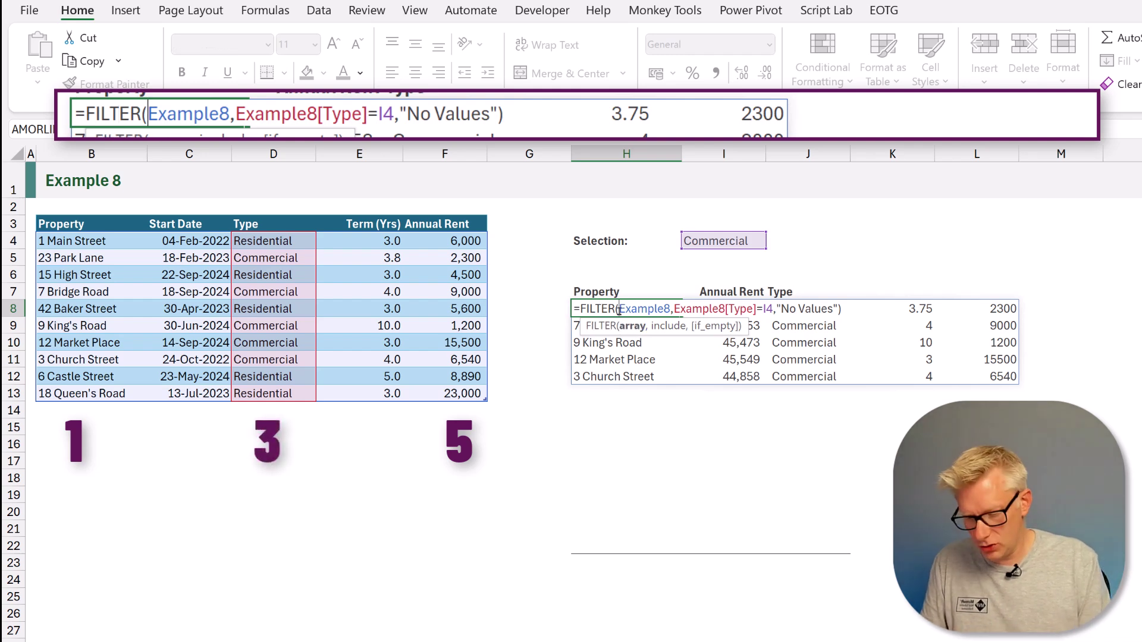
{"action": "type", "text": "CHOOSECOLS"}
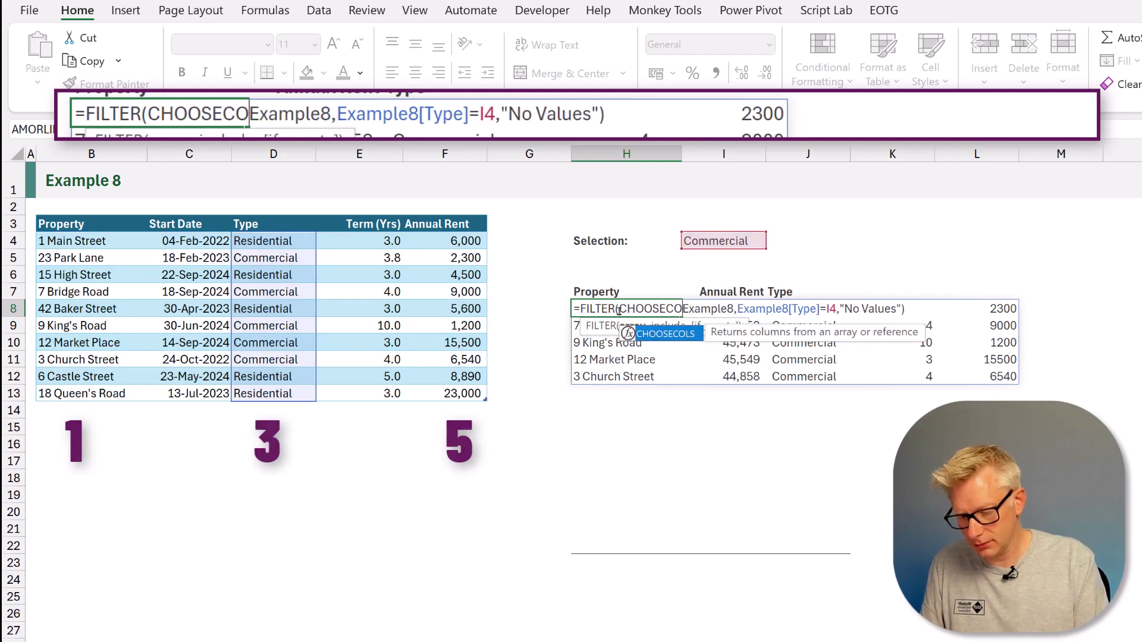
{"action": "type", "text": "(Example8"}
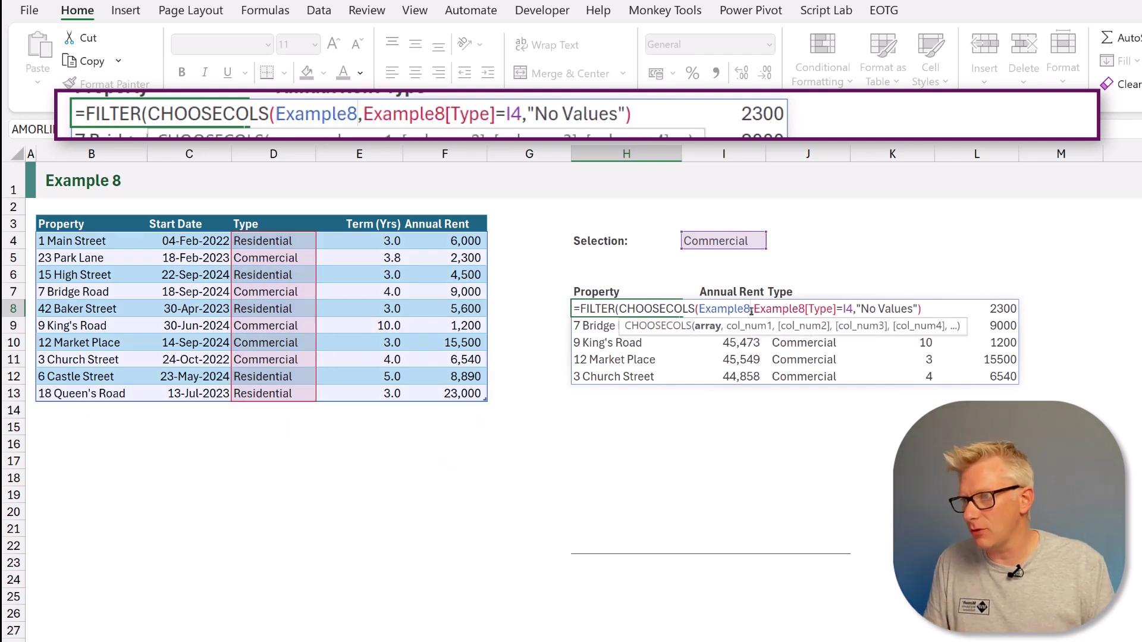
{"action": "type", "text": ","}
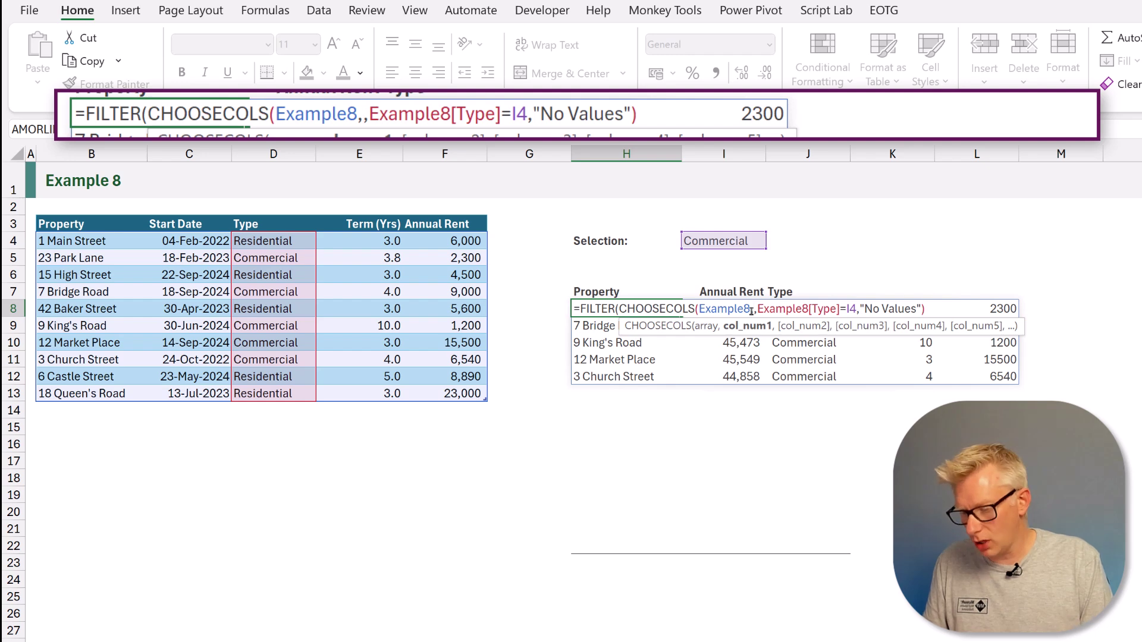
{"action": "type", "text": "1,5,3)"}
{"action": "key", "text": "Return"}
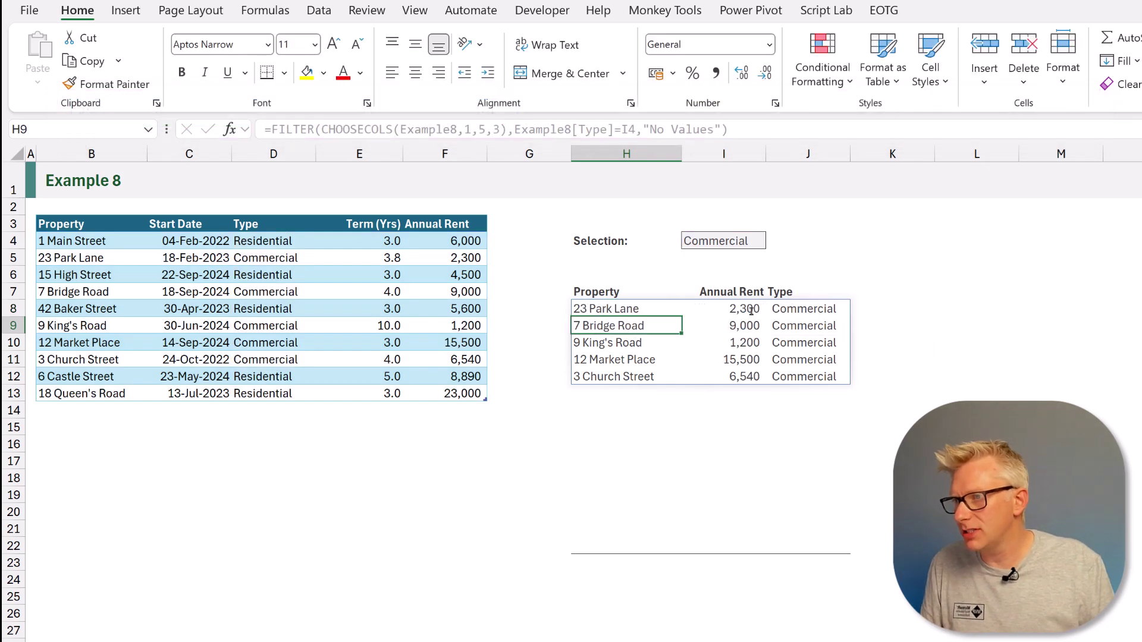
{"action": "left_click", "coordinate": [622, 292]}
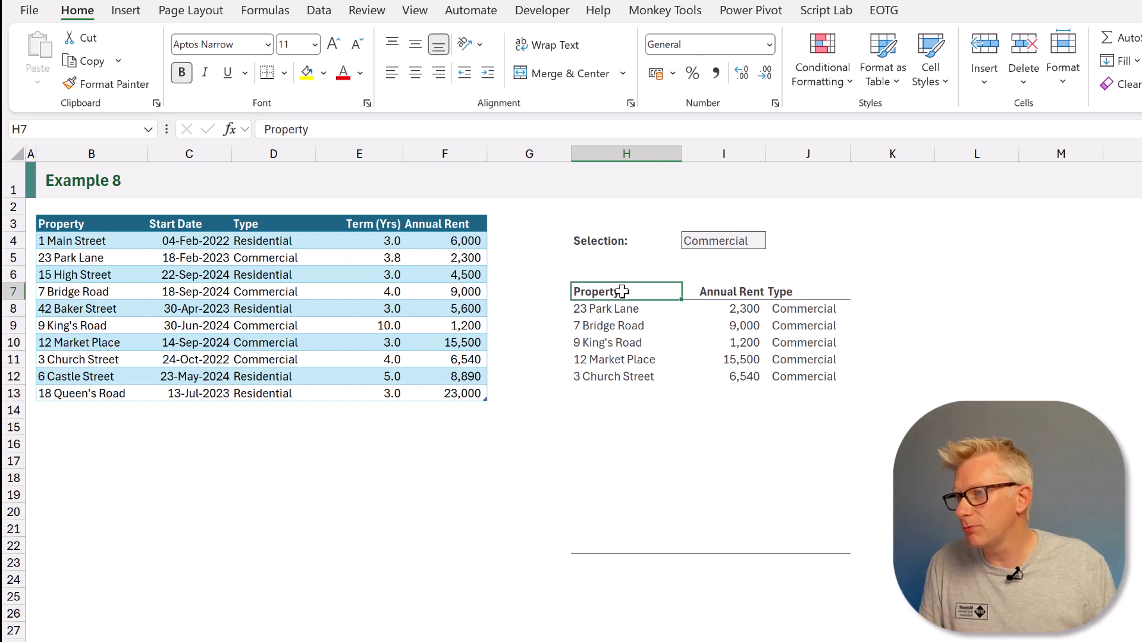
{"action": "left_click", "coordinate": [727, 293]}
{"action": "left_click", "coordinate": [776, 293]}
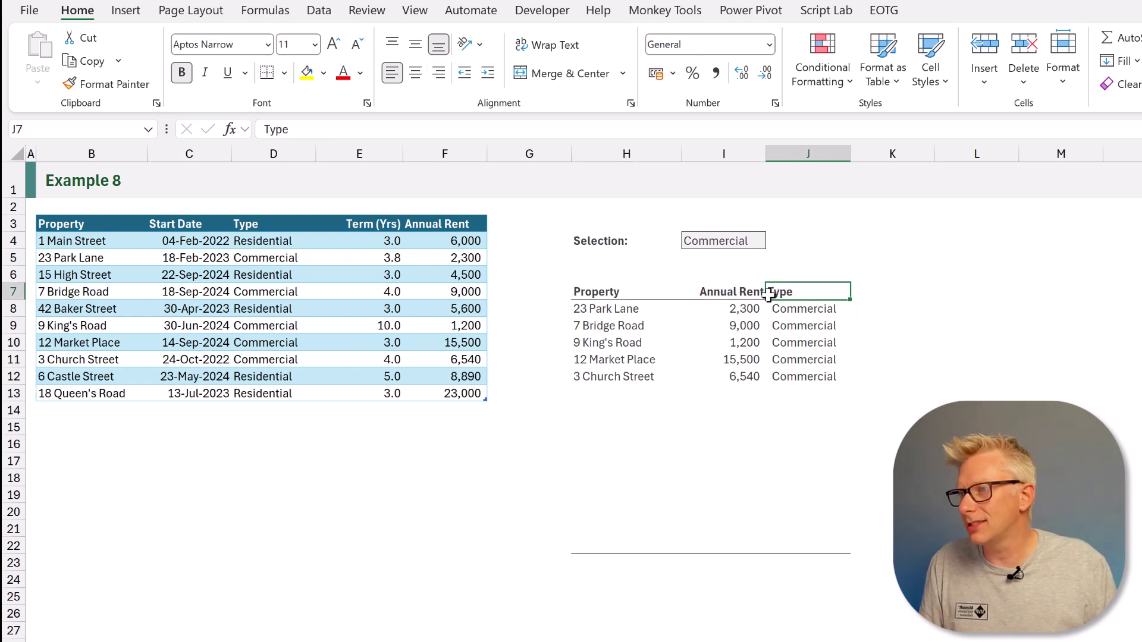
Step: Replace the separate CHOOSECOLS column numbers in H8 with the array constant {1,5,3}
{"action": "left_click", "coordinate": [628, 311]}
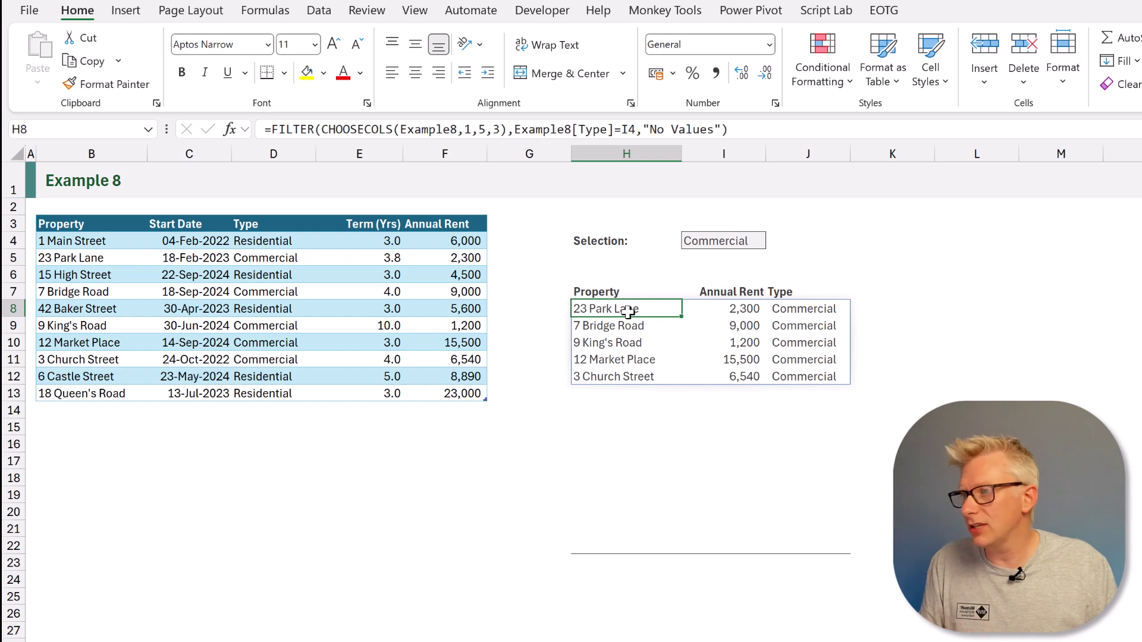
{"action": "key", "text": "F2"}
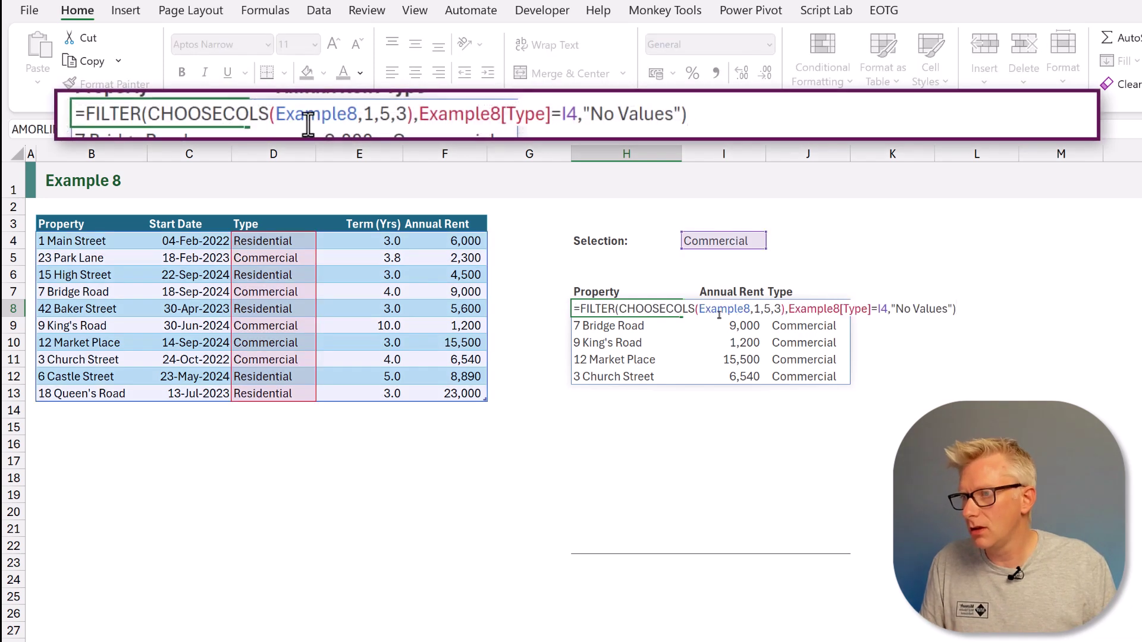
{"action": "left_click", "coordinate": [407, 114]}
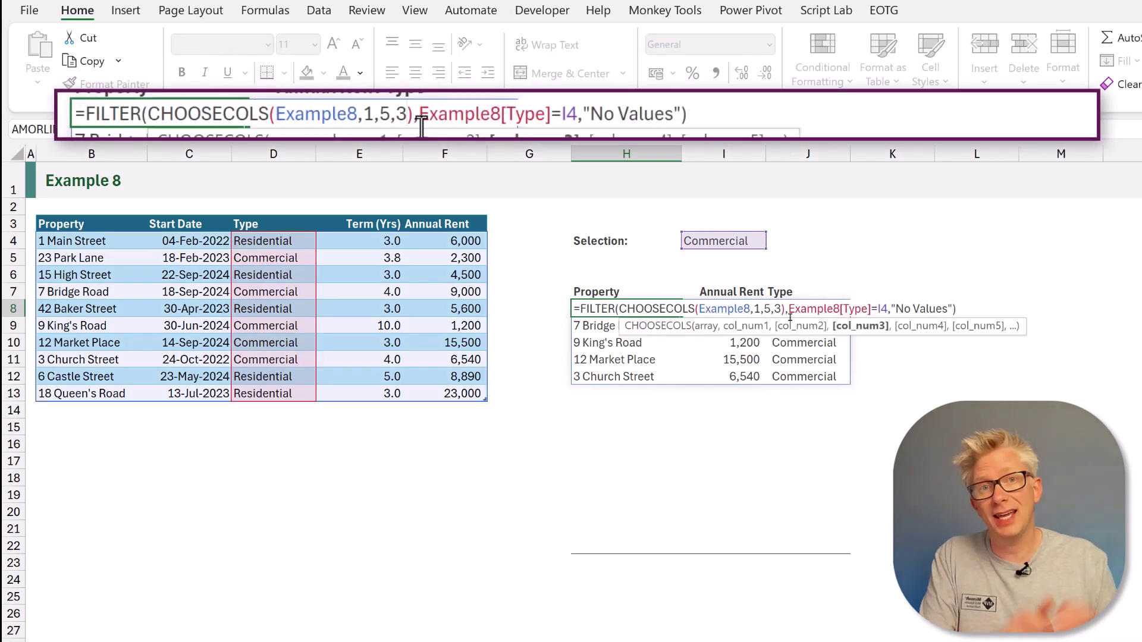
{"action": "key", "text": "BackSpace"}
{"action": "key", "text": "BackSpace"}
{"action": "key", "text": "BackSpace"}
{"action": "key", "text": "BackSpace"}
{"action": "key", "text": "BackSpace"}
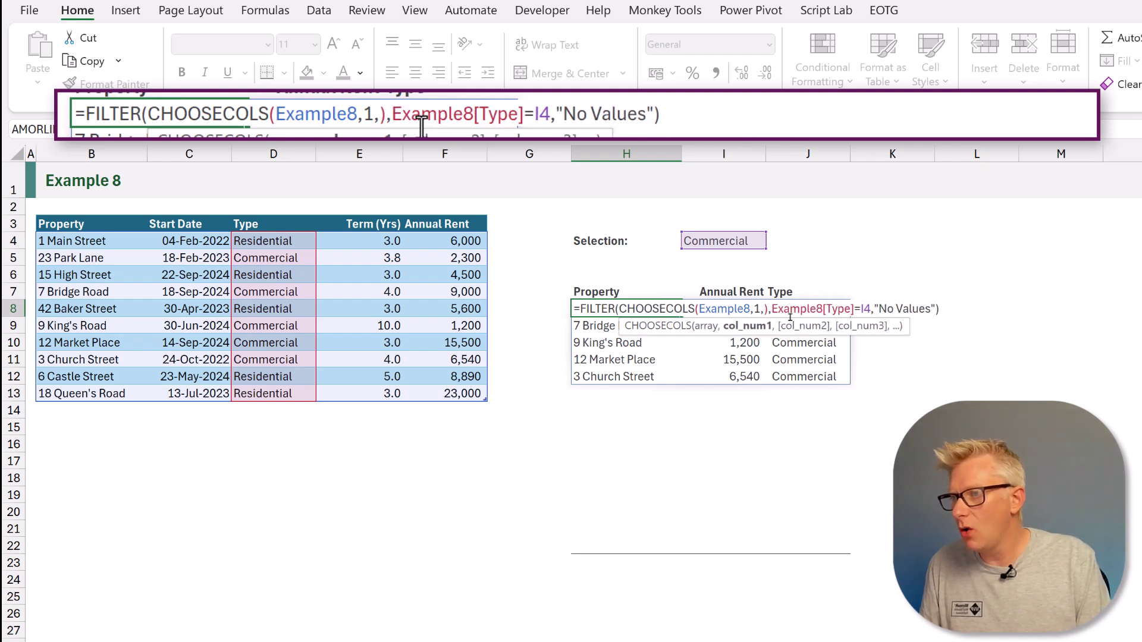
{"action": "type", "text": "{"}
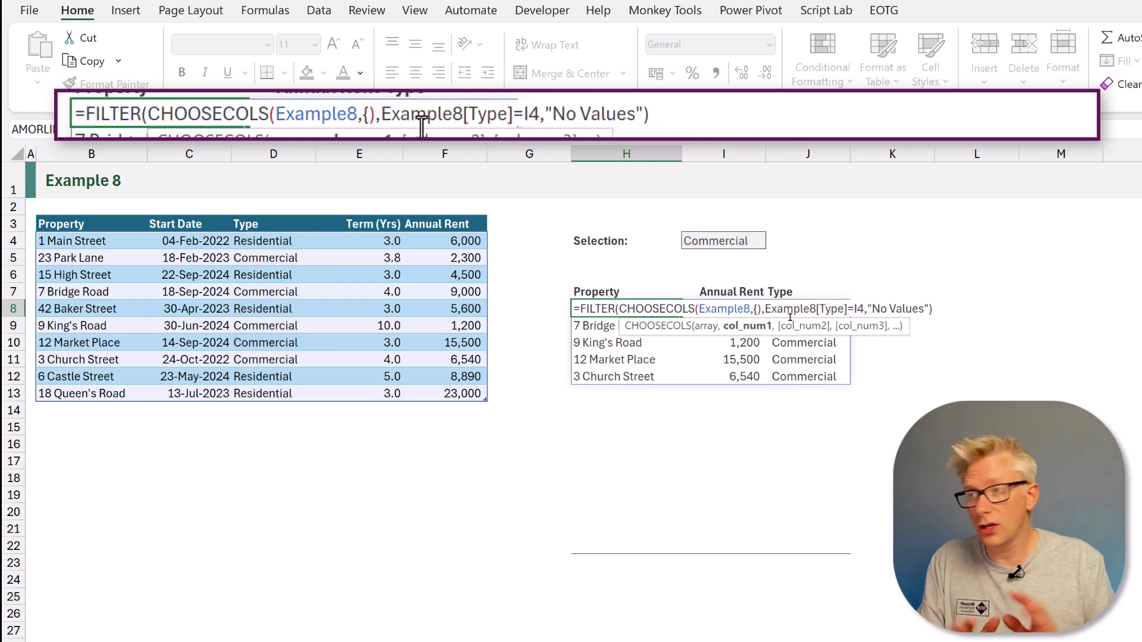
{"action": "type", "text": "1,5,3"}
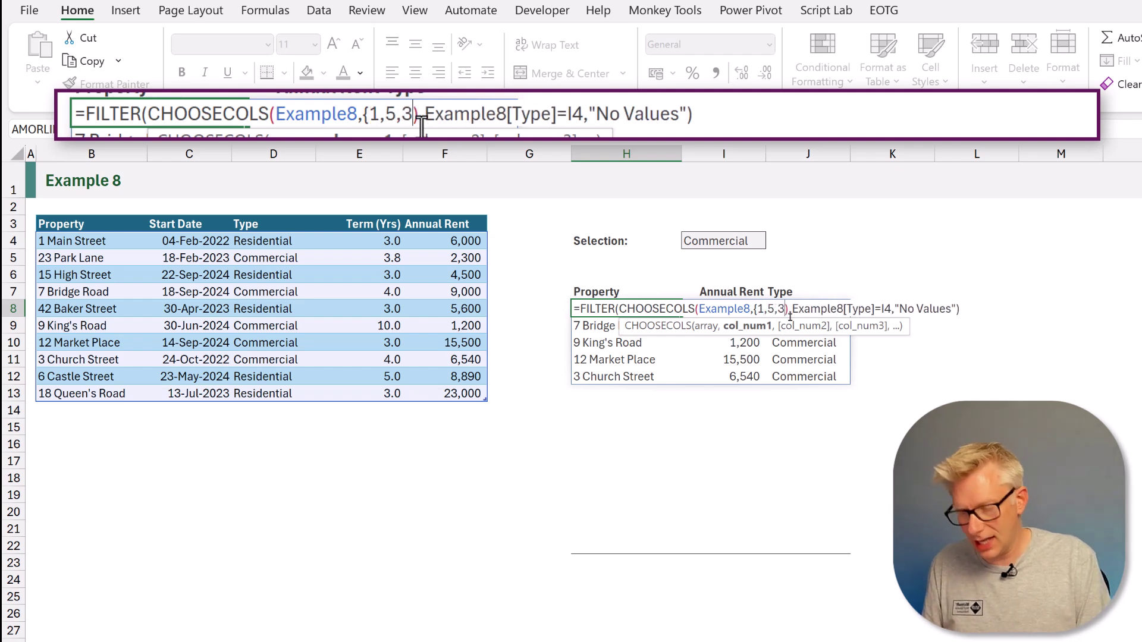
{"action": "type", "text": "}"}
{"action": "key", "text": "Return"}
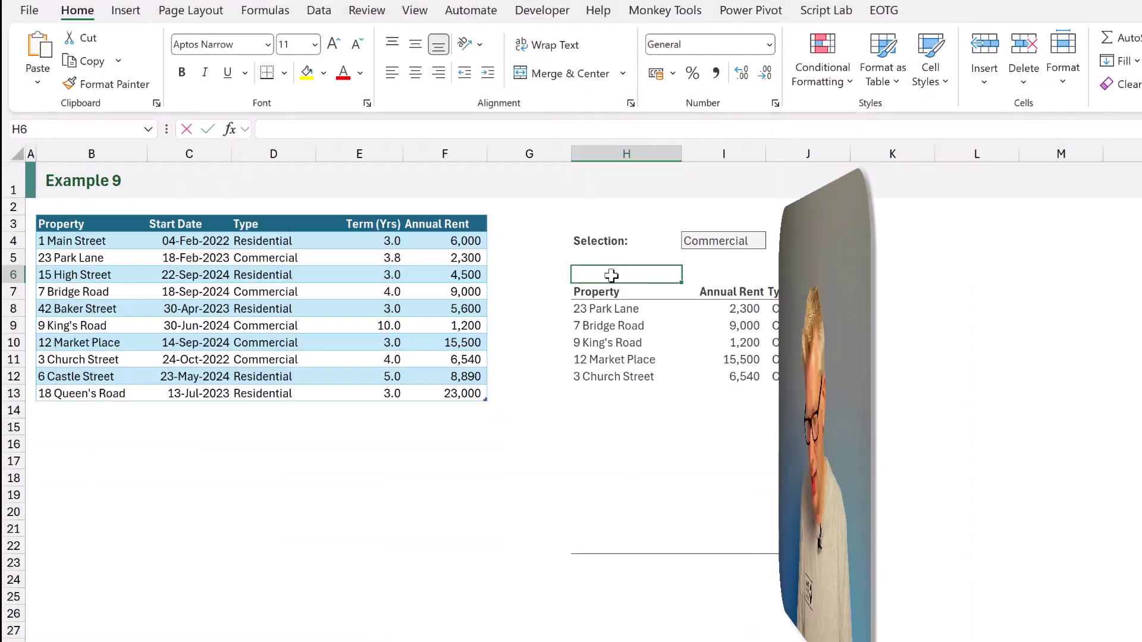
Step: Enter a MATCH formula in H6 on Example 9 that looks up H7:J7 in Example9[#Headers] with exact match type 0
{"action": "type", "text": "="}
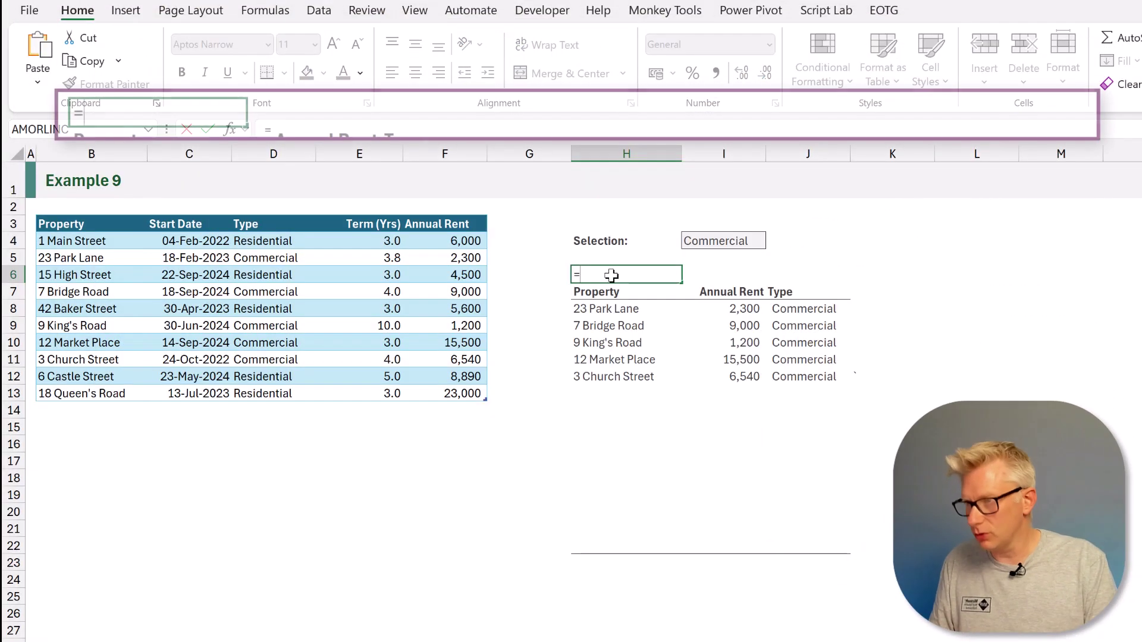
{"action": "type", "text": "MATCH"}
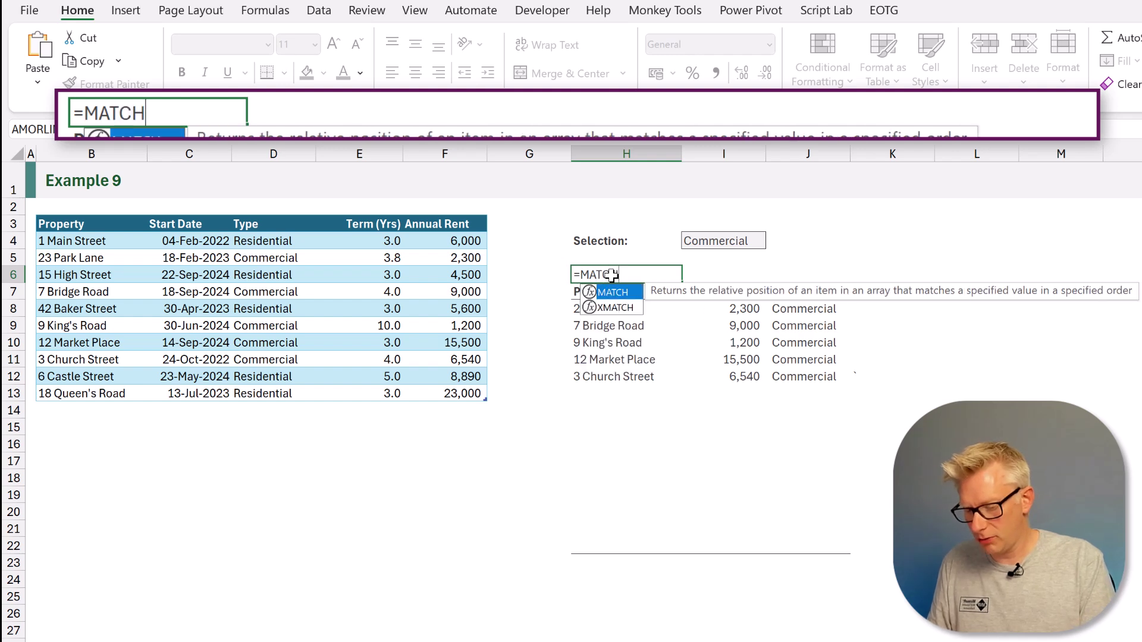
{"action": "type", "text": "("}
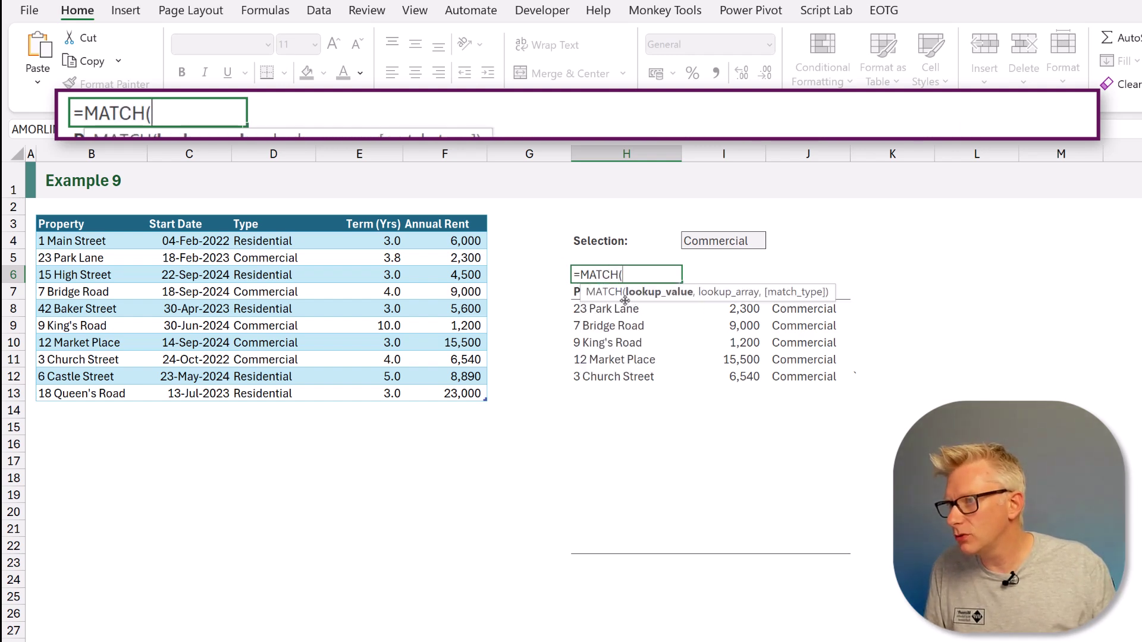
{"action": "left_click", "coordinate": [612, 291]}
{"action": "left_click_drag", "start_coordinate": [613, 291], "coordinate": [777, 290]}
{"action": "type", "text": ","}
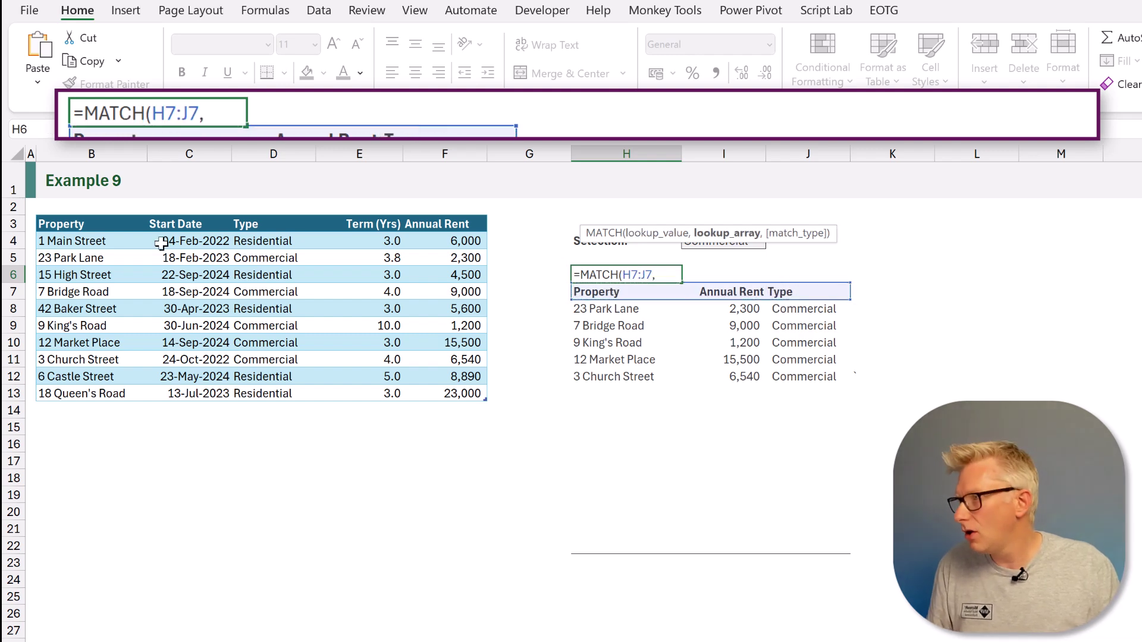
{"action": "left_click", "coordinate": [43, 224]}
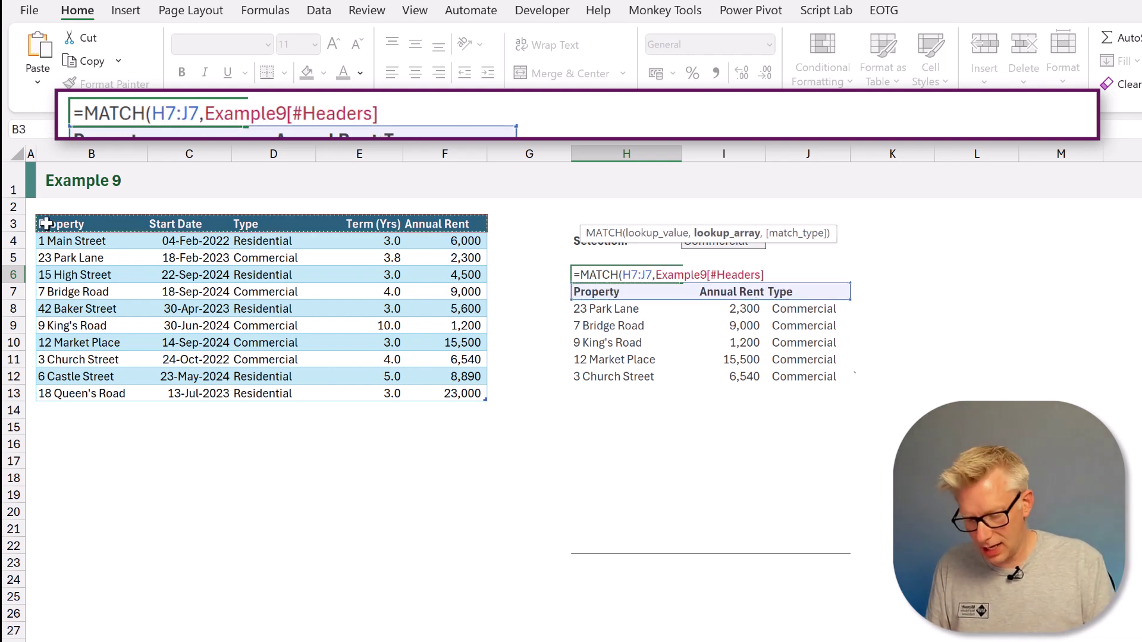
{"action": "type", "text": ",0)"}
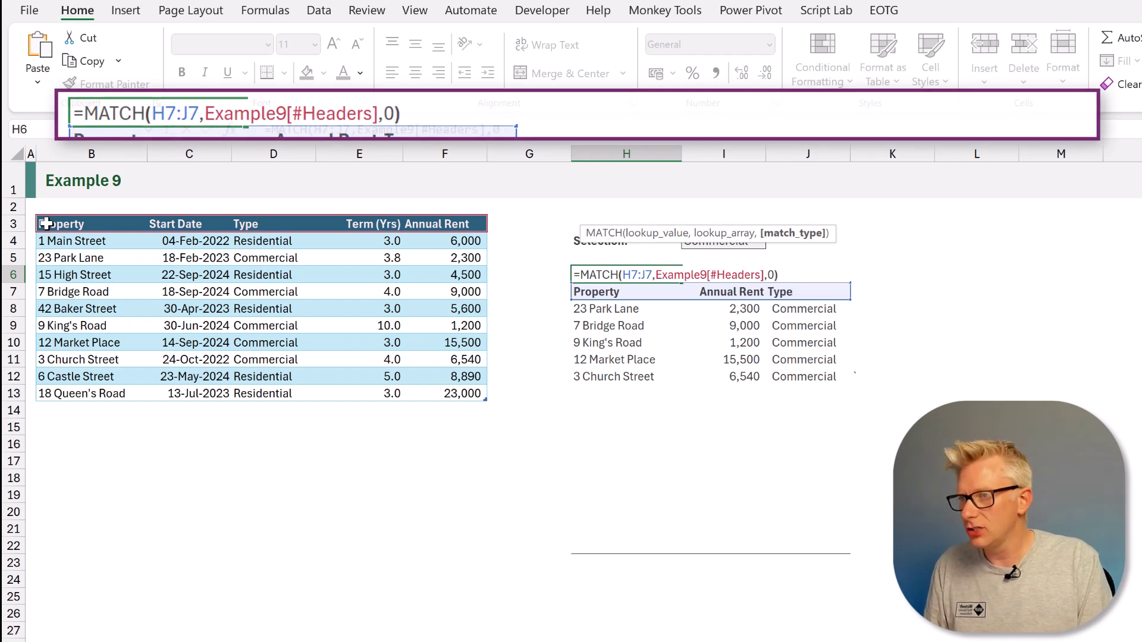
{"action": "key", "text": "Return"}
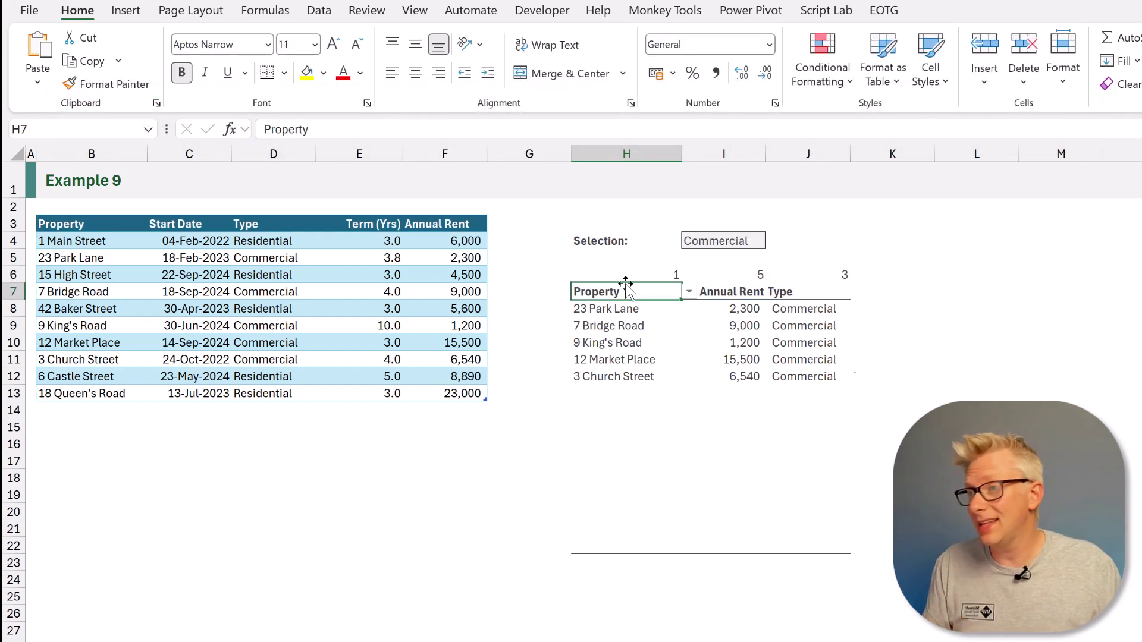
{"action": "left_click", "coordinate": [666, 275]}
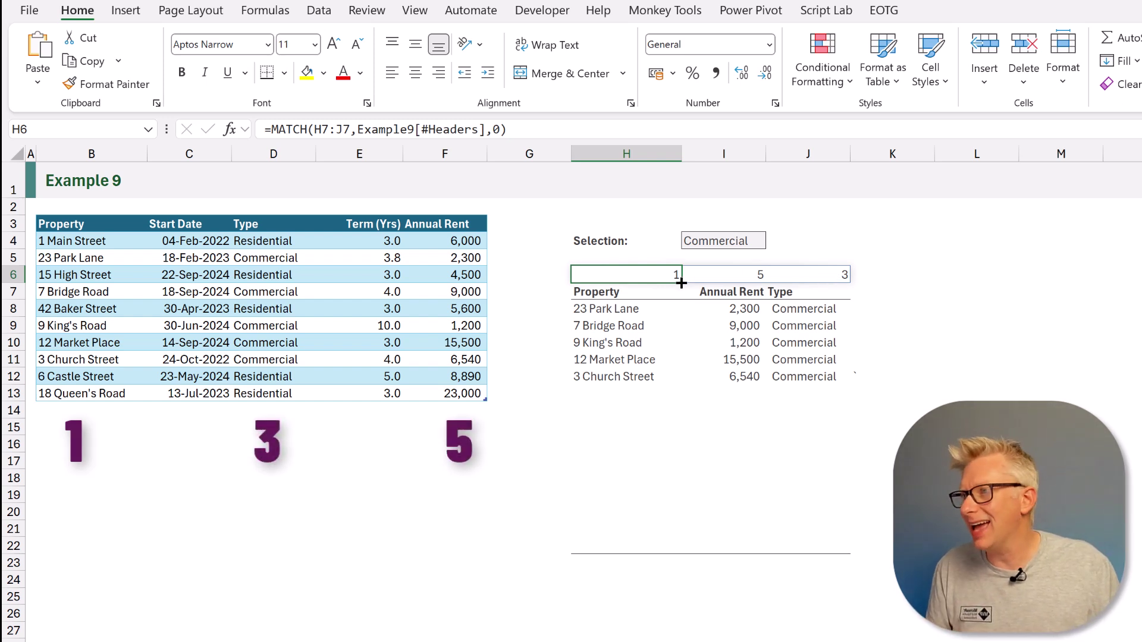
Step: Copy the MATCH formula from H6 and use it in H8's CHOOSECOLS in place of the array constant {1,5,3}
{"action": "double_click", "coordinate": [619, 271]}
{"action": "left_click_drag", "start_coordinate": [779, 274], "coordinate": [580, 274]}
{"action": "key", "text": "ctrl+c"}
{"action": "key", "text": "Escape"}
{"action": "left_click", "coordinate": [606, 307]}
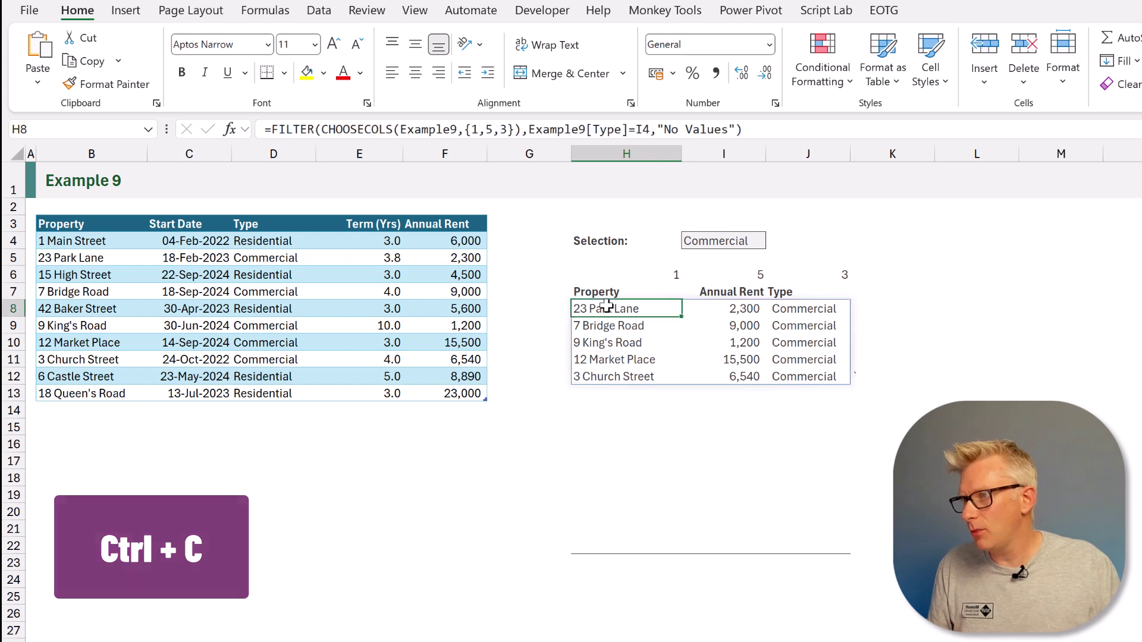
{"action": "double_click", "coordinate": [606, 307]}
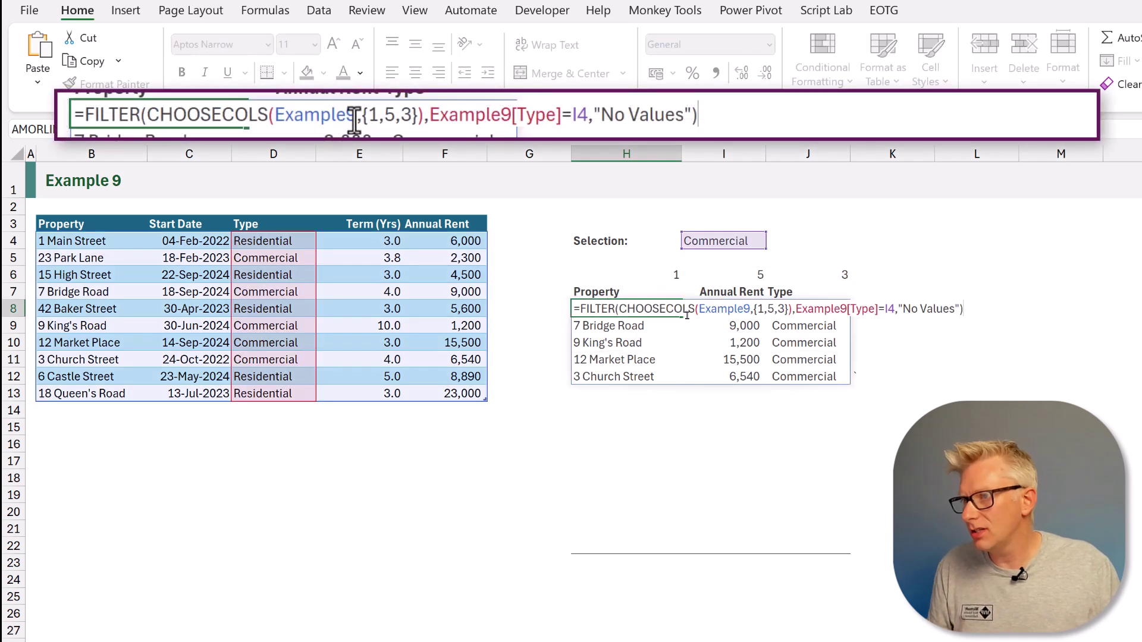
{"action": "left_click_drag", "start_coordinate": [753, 309], "coordinate": [785, 309]}
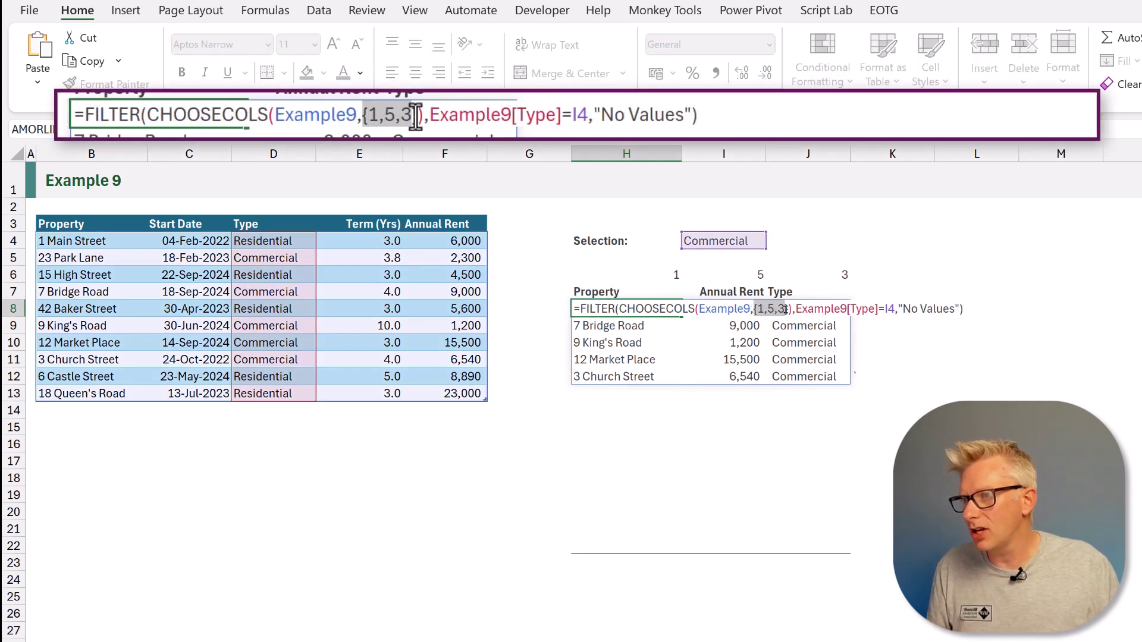
{"action": "key", "text": "ctrl+v"}
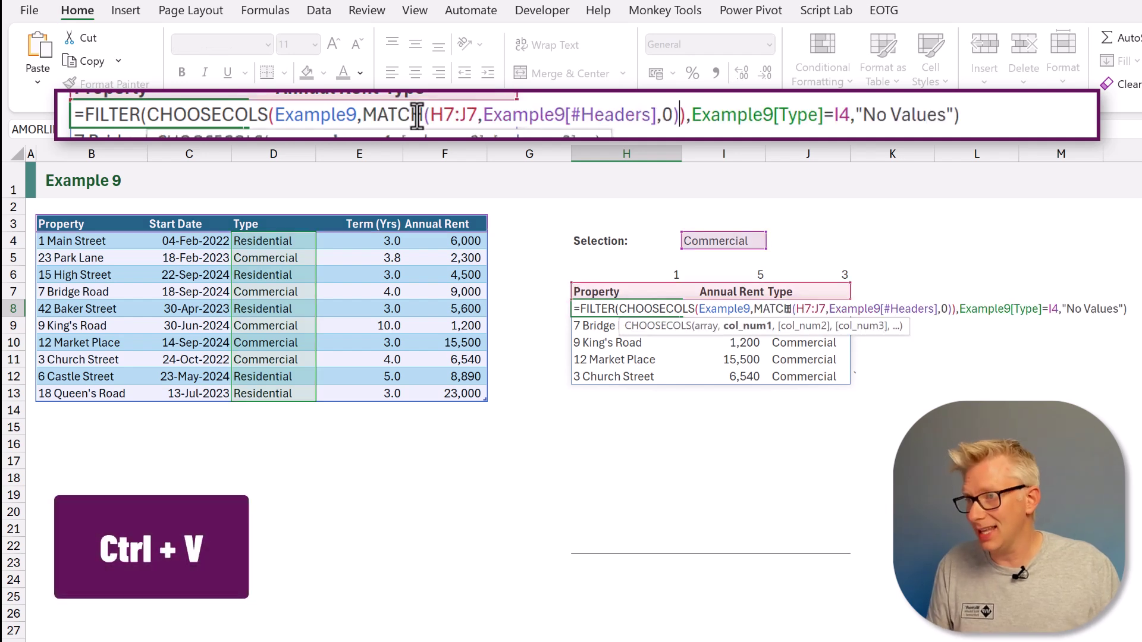
{"action": "key", "text": "Return"}
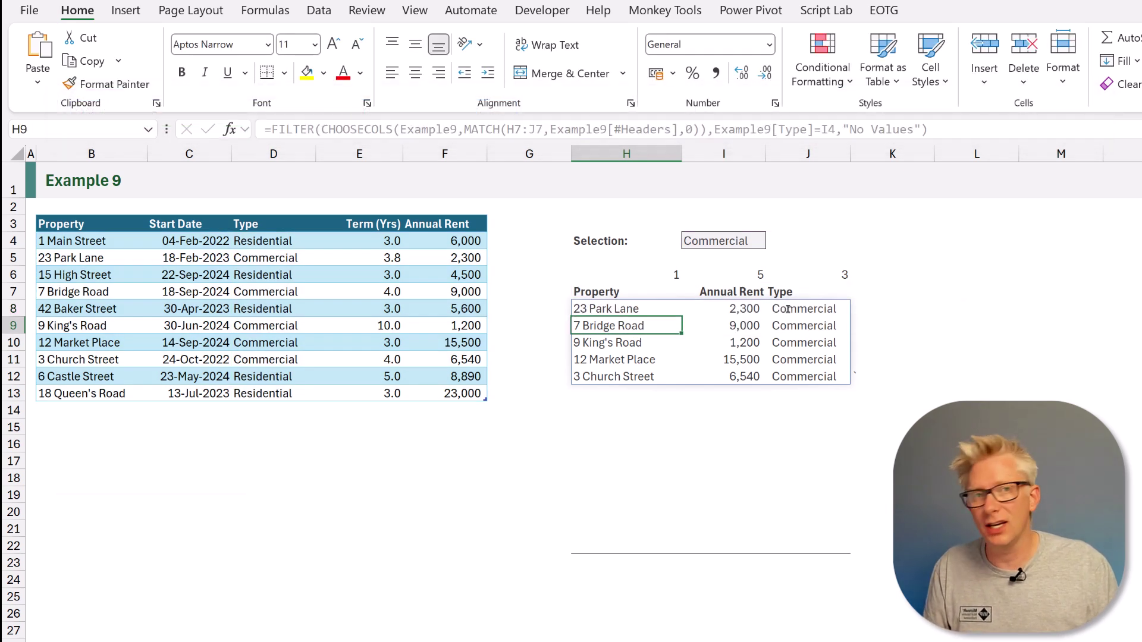
Step: Test the header-driven columns by switching header H7 to Term (Yrs) and back to Property
{"action": "left_click", "coordinate": [642, 293]}
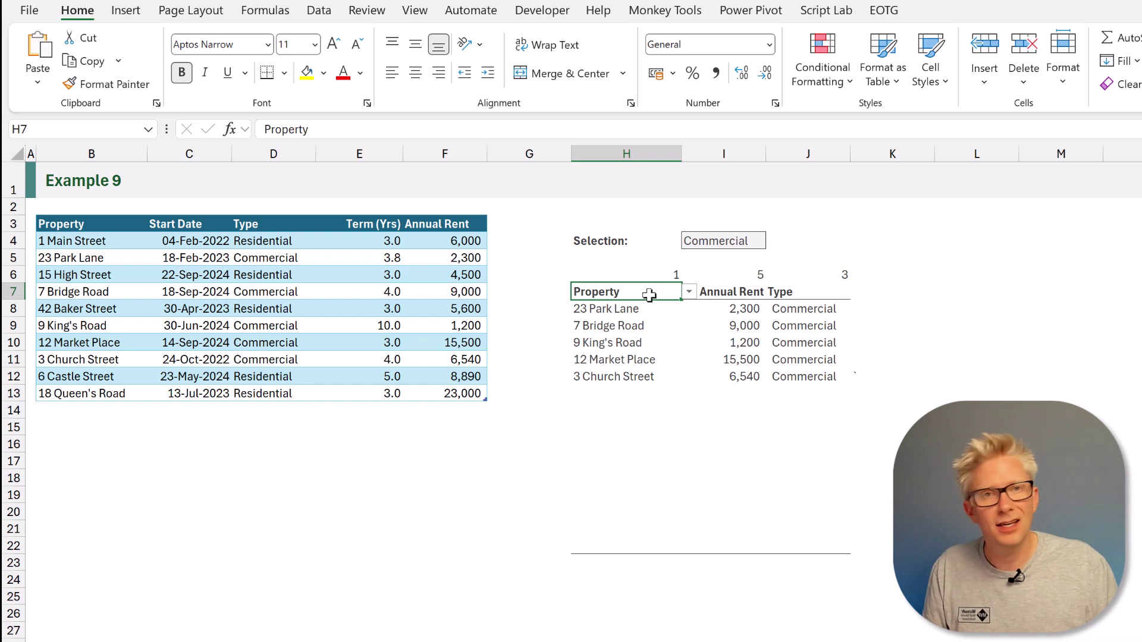
{"action": "left_click", "coordinate": [690, 295]}
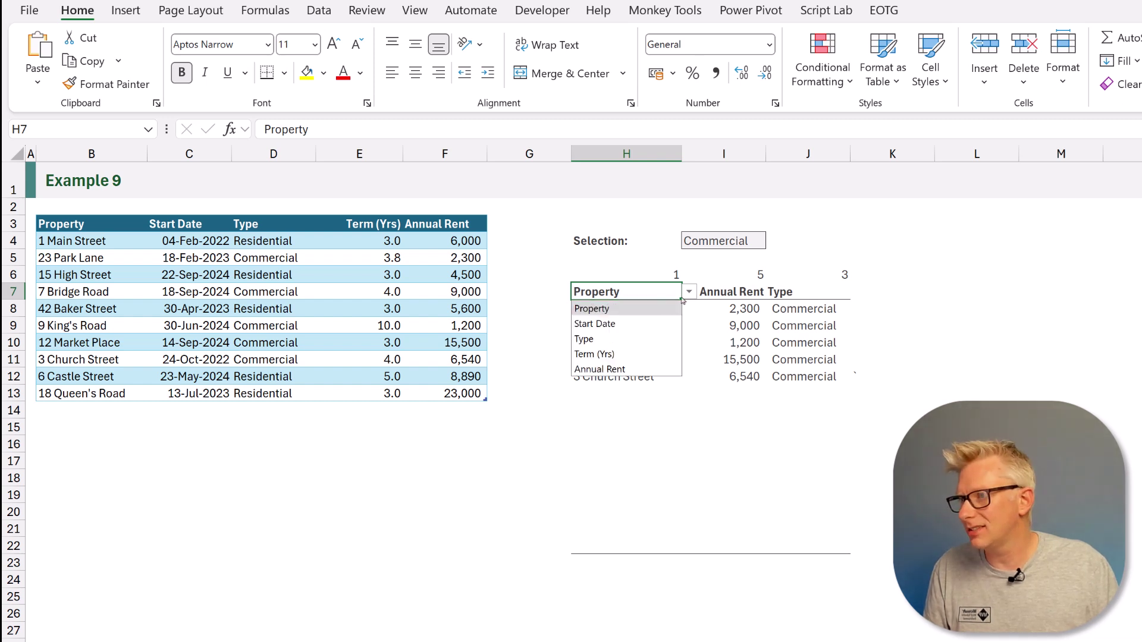
{"action": "left_click", "coordinate": [629, 354]}
{"action": "left_click", "coordinate": [689, 293]}
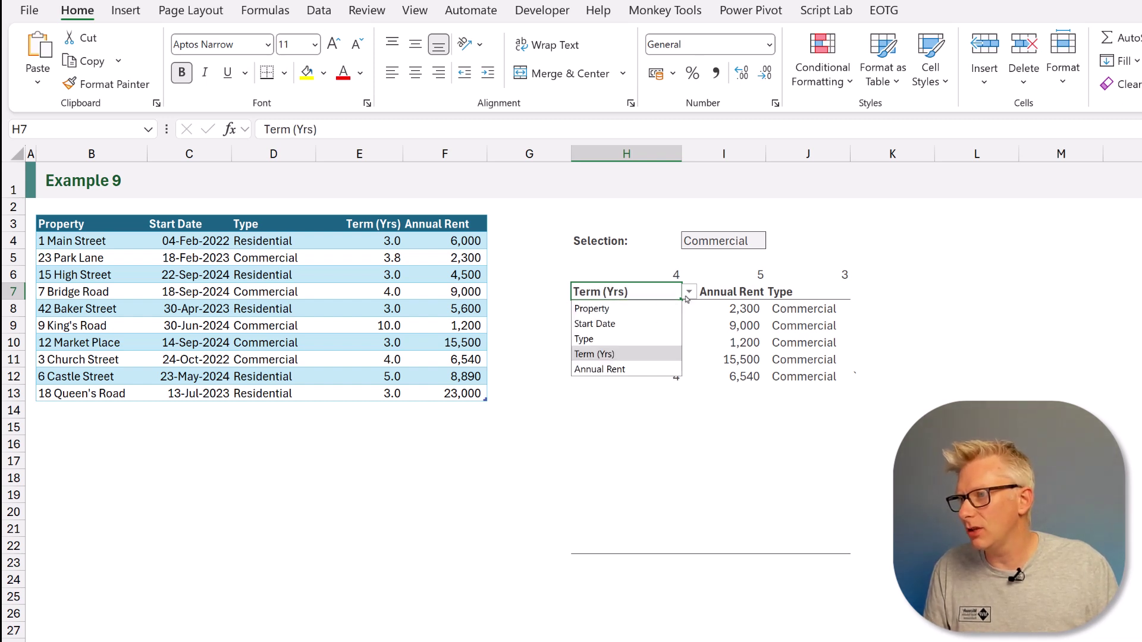
{"action": "left_click", "coordinate": [643, 311]}
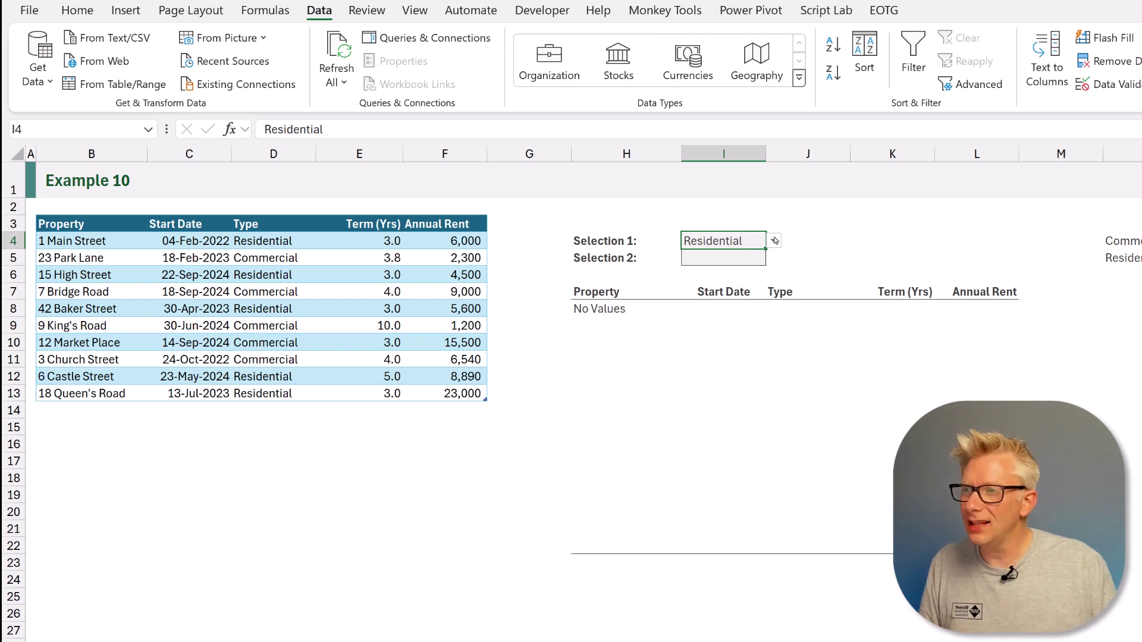
Step: On Example 10, set Selection 1 in I4 to Commercial
{"action": "left_click", "coordinate": [774, 241]}
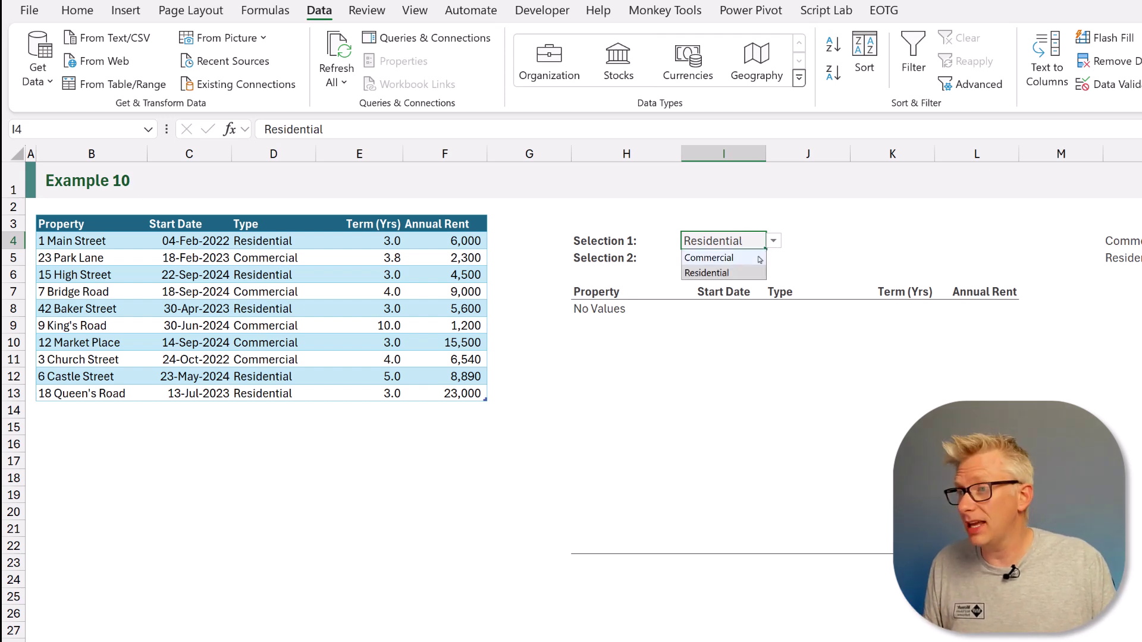
{"action": "left_click", "coordinate": [759, 258]}
{"action": "left_click", "coordinate": [755, 264]}
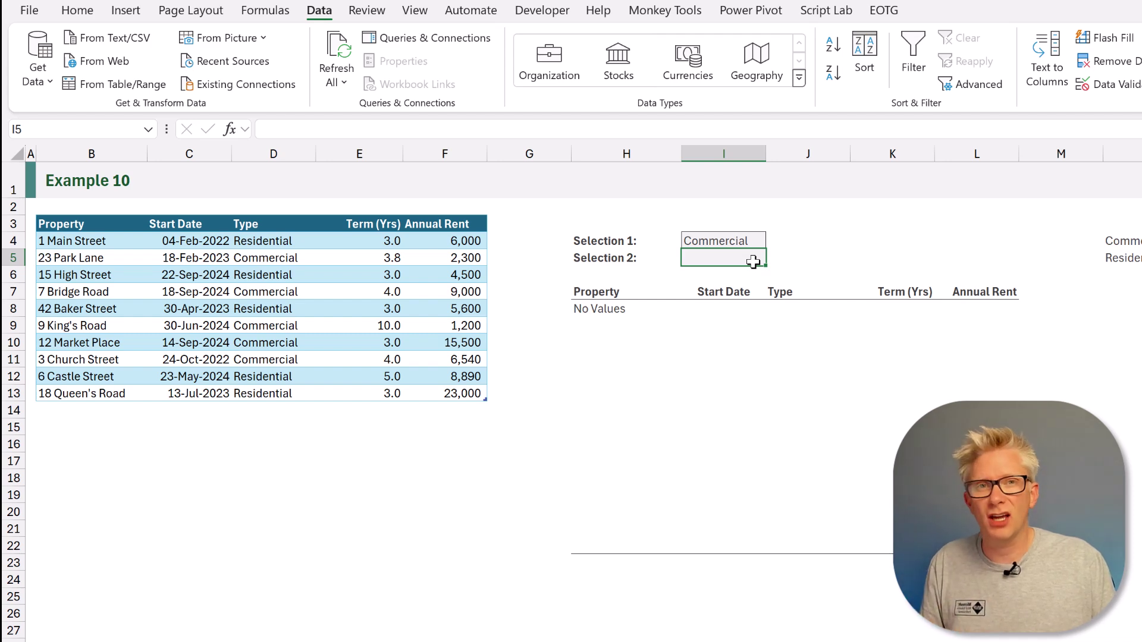
Step: Enter =FILTER(Example10[Property],Example10[Type]=I4,"No Values") in O4 to list the properties of the selected type
{"action": "scroll", "coordinate": [753, 261], "scroll_direction": "right", "scroll_amount": 3}
{"action": "left_click", "coordinate": [1012, 240]}
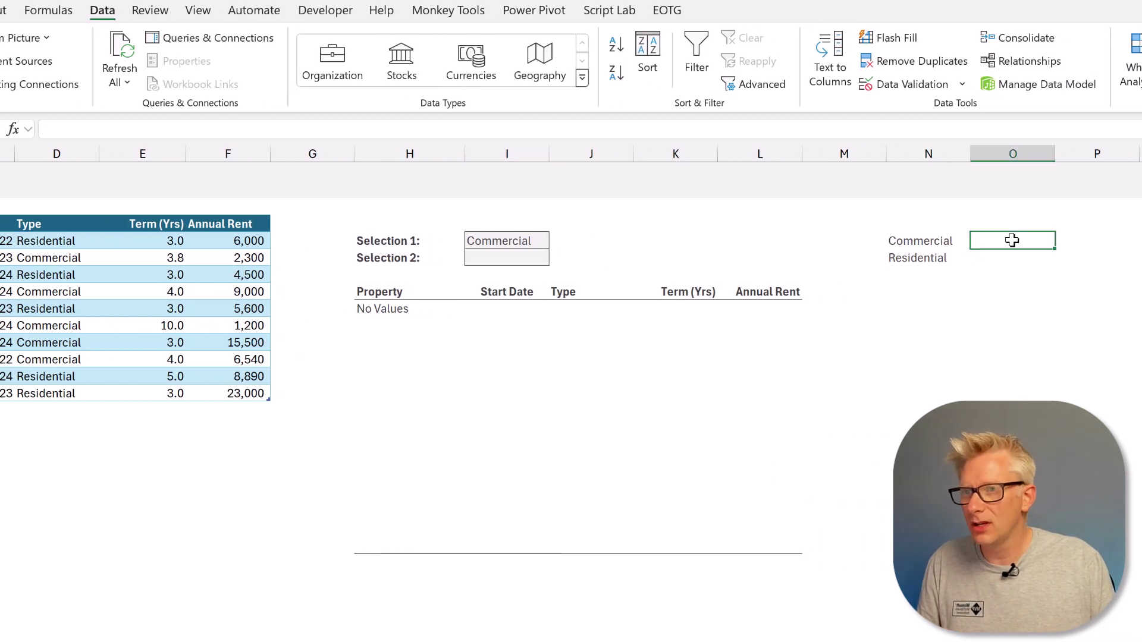
{"action": "type", "text": "=FIL"}
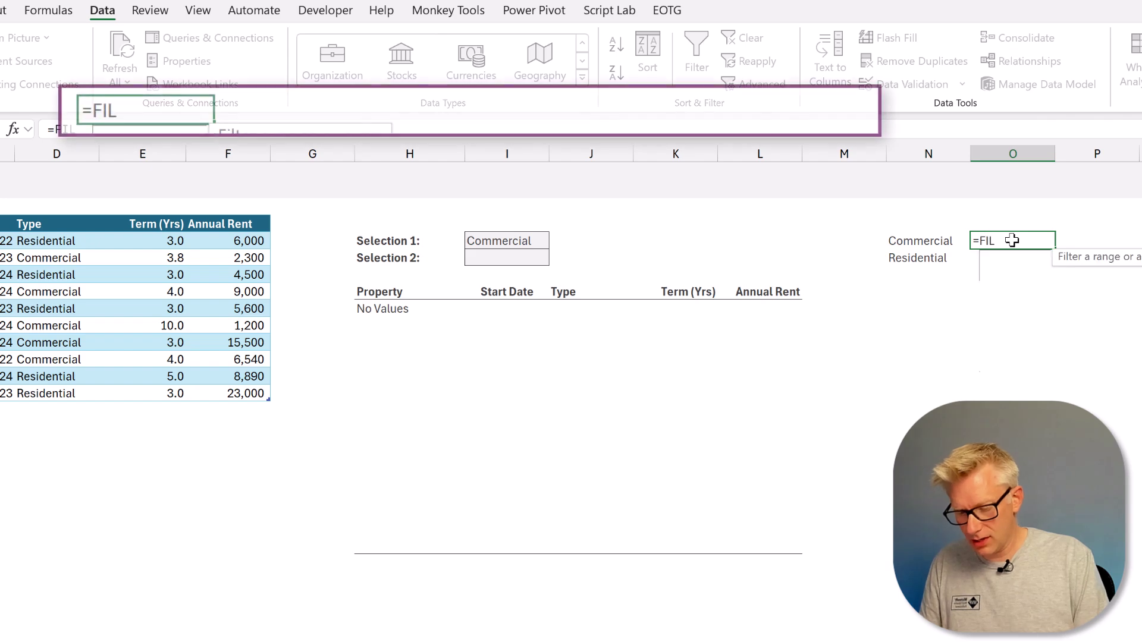
{"action": "type", "text": "TER("}
{"action": "scroll", "coordinate": [920, 255], "scroll_direction": "left", "scroll_amount": 3}
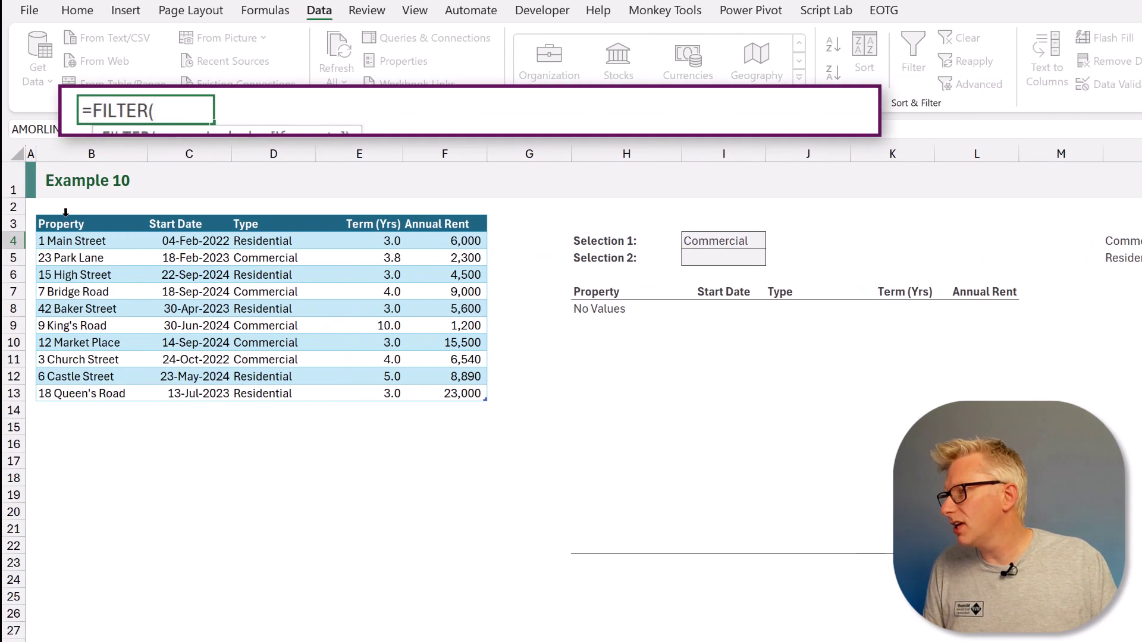
{"action": "left_click", "coordinate": [65, 212]}
{"action": "type", "text": ","}
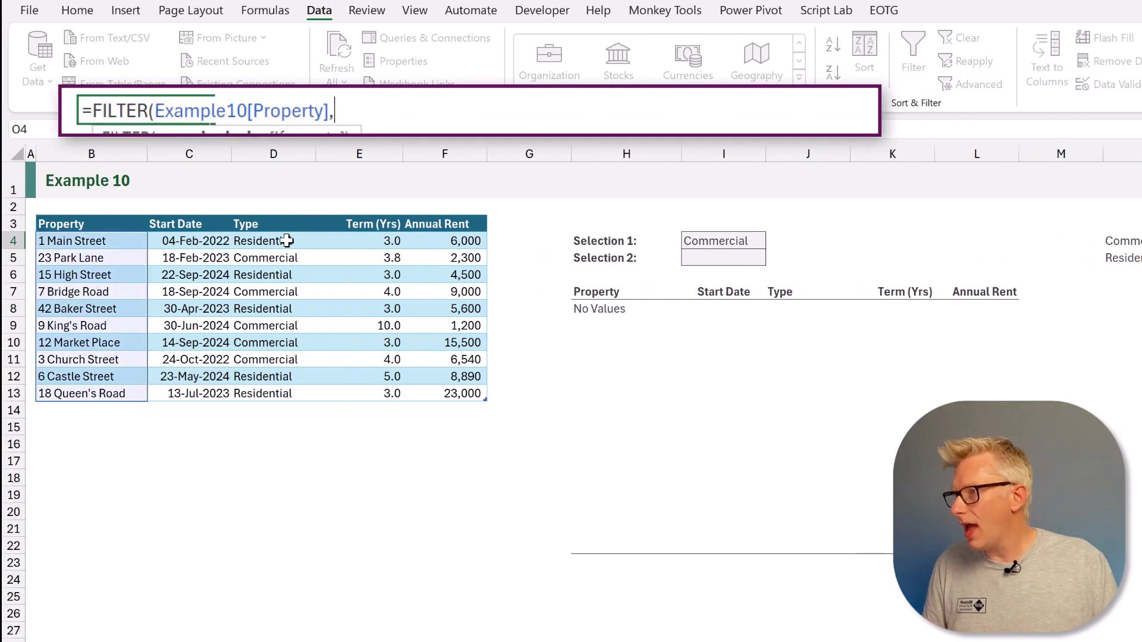
{"action": "left_click", "coordinate": [288, 220]}
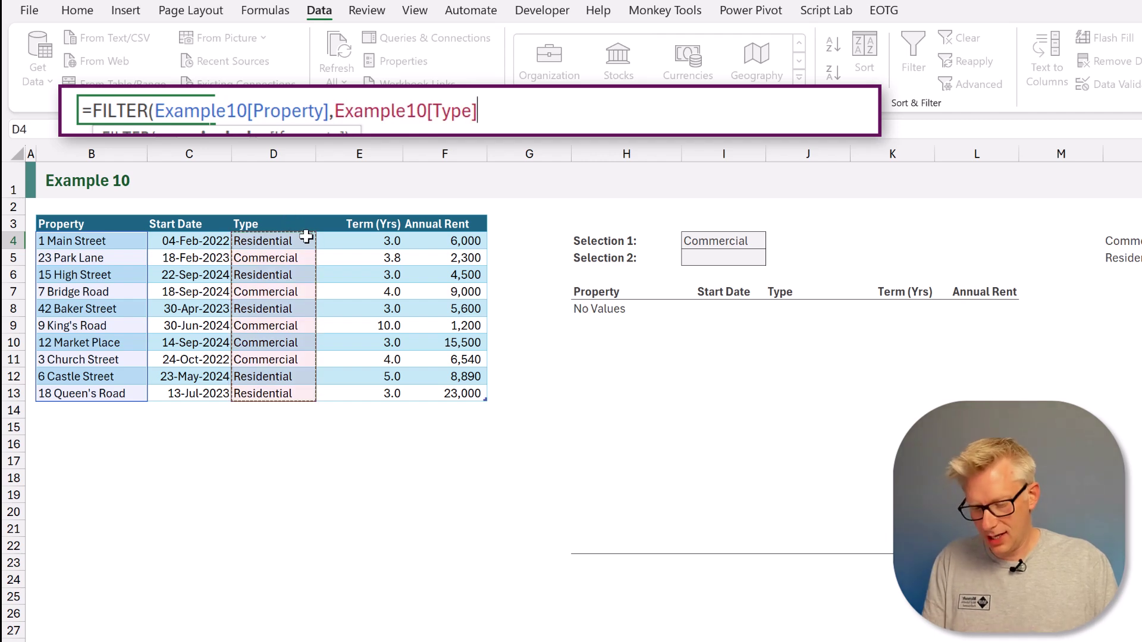
{"action": "type", "text": "="}
{"action": "scroll", "coordinate": [608, 255], "scroll_direction": "right", "scroll_amount": 1}
{"action": "scroll", "coordinate": [608, 254], "scroll_direction": "right", "scroll_amount": 3}
{"action": "left_click", "coordinate": [499, 237]}
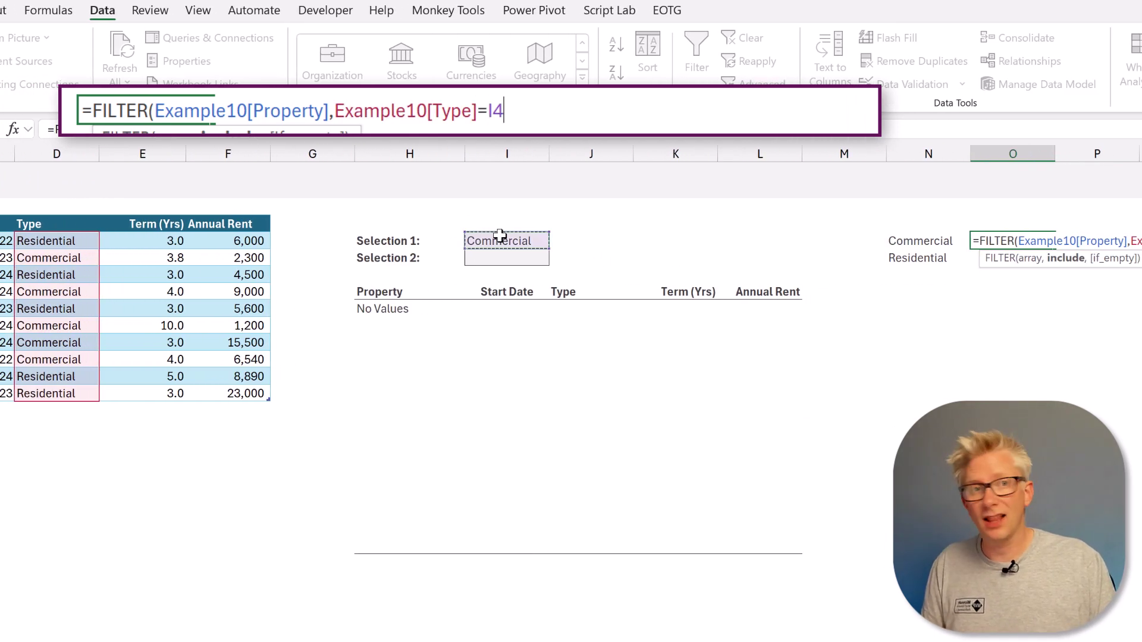
{"action": "type", "text": ","}
{"action": "type", "text": "Values\")"}
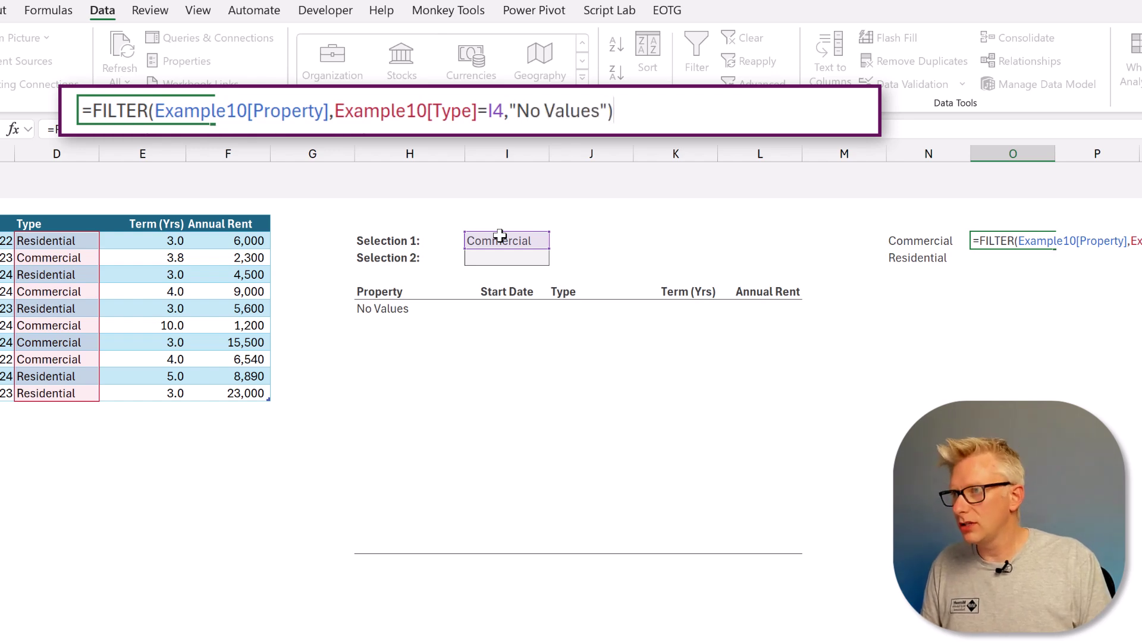
{"action": "key", "text": "Return"}
Step: Switch Selection 1 in I4 between Residential and Commercial, ending on Residential, and check the property list spilling from O4
{"action": "left_click", "coordinate": [539, 240]}
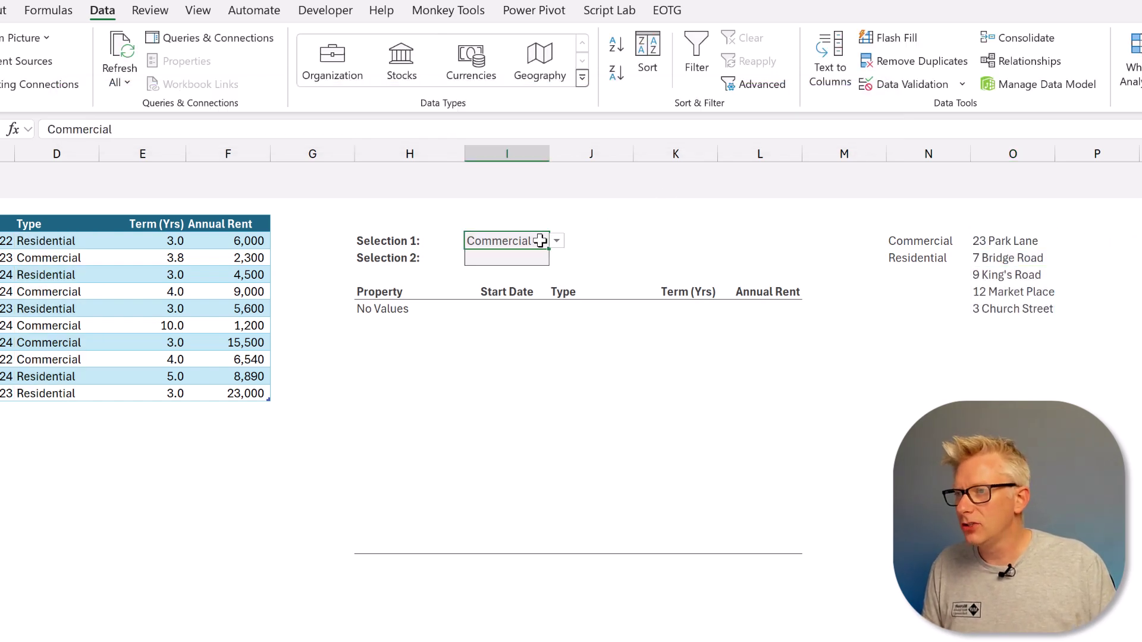
{"action": "left_click", "coordinate": [557, 242]}
{"action": "left_click", "coordinate": [544, 271]}
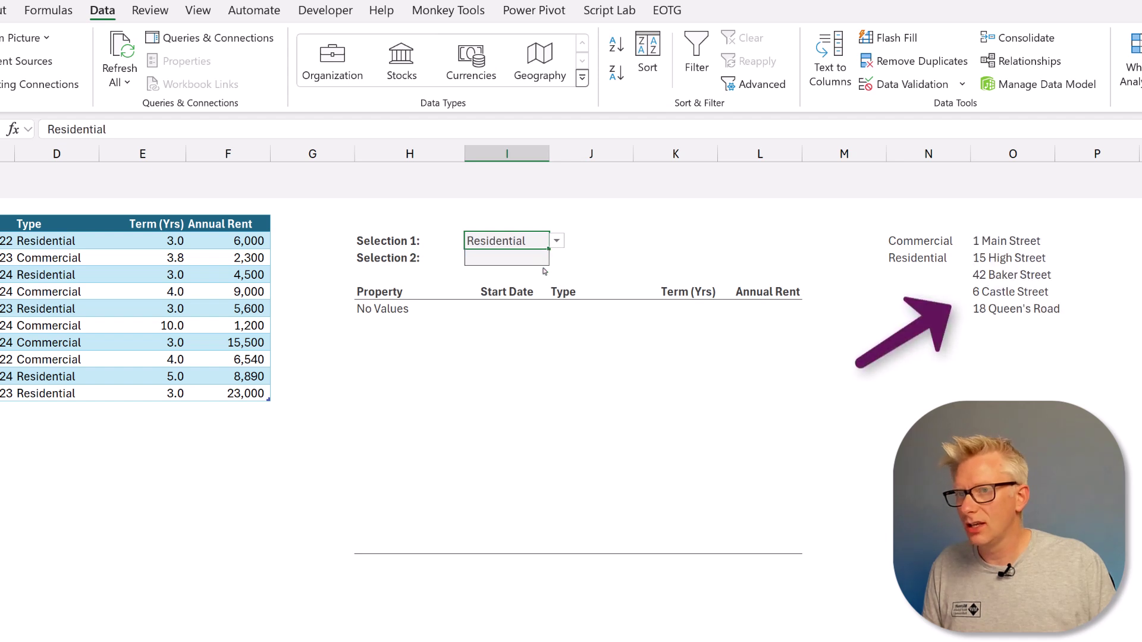
{"action": "left_click", "coordinate": [557, 241]}
{"action": "left_click", "coordinate": [545, 257]}
{"action": "left_click", "coordinate": [558, 242]}
{"action": "left_click", "coordinate": [542, 272]}
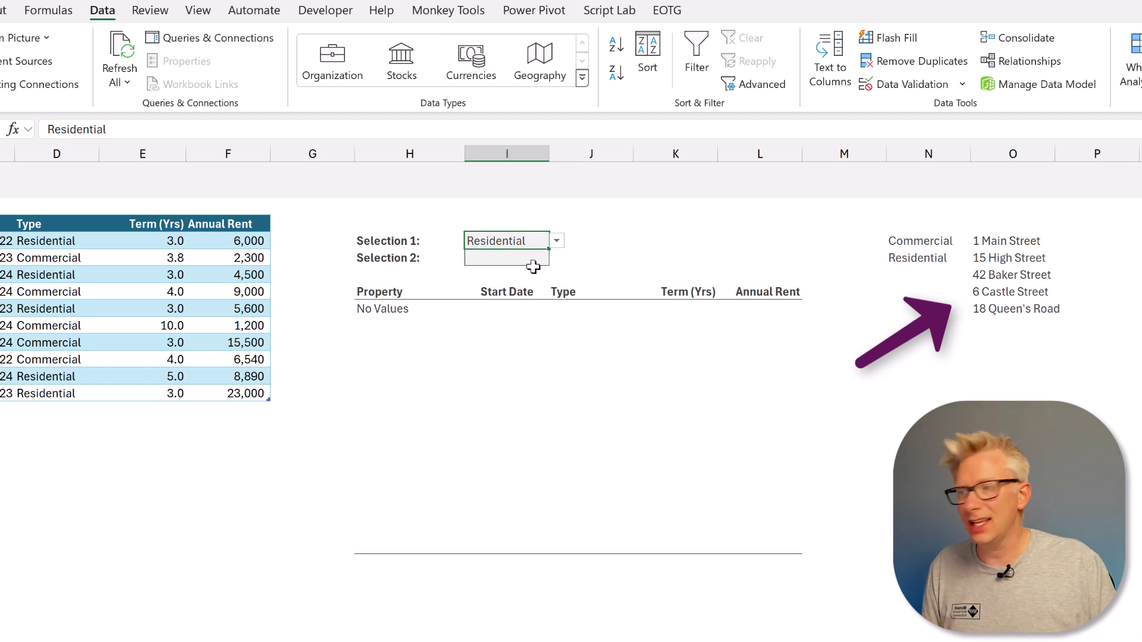
Step: Add list data validation to Selection 2 in I5 with source =$O$4#, and choose 15 High Street from it
{"action": "left_click", "coordinate": [530, 257]}
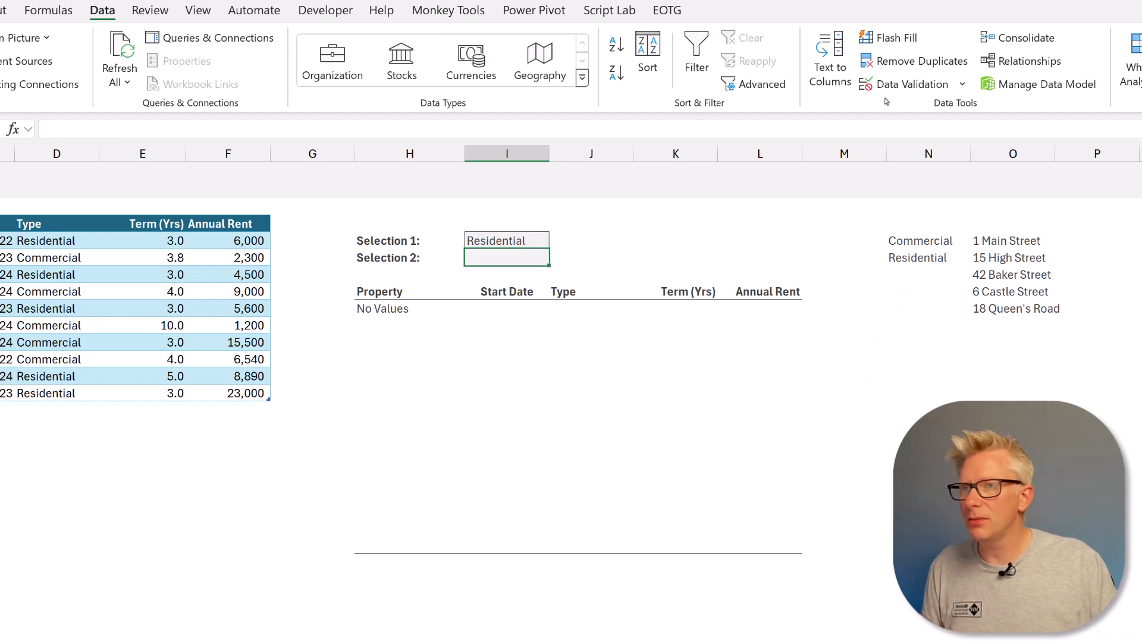
{"action": "left_click", "coordinate": [898, 84]}
{"action": "left_click", "coordinate": [618, 295]}
{"action": "left_click", "coordinate": [553, 352]}
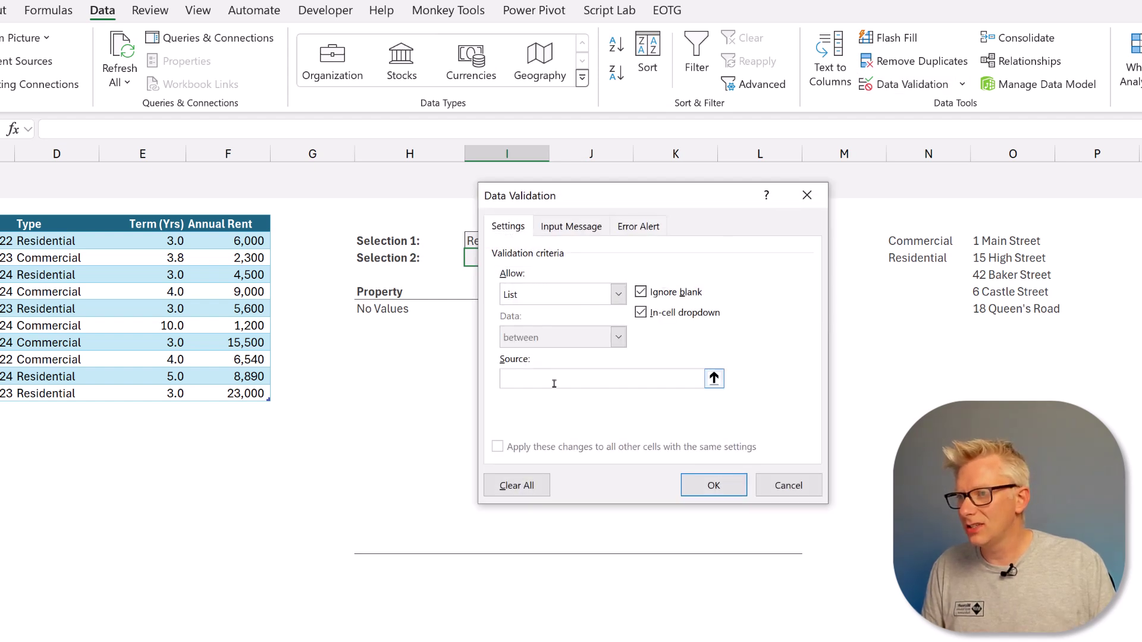
{"action": "left_click", "coordinate": [554, 384]}
{"action": "left_click", "coordinate": [997, 240]}
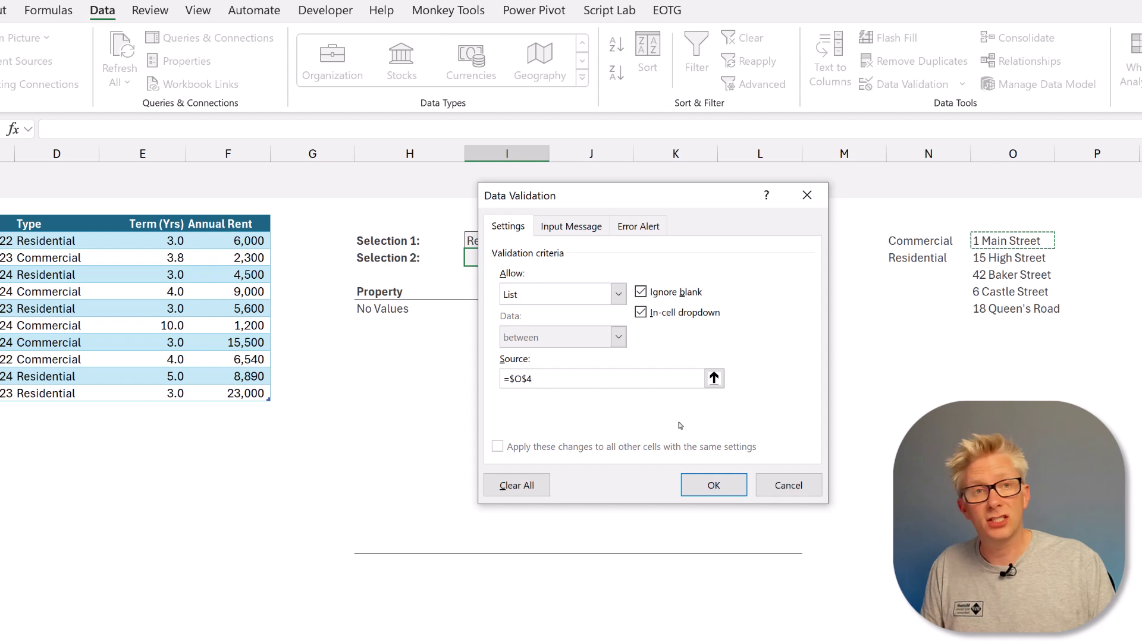
{"action": "type", "text": "#"}
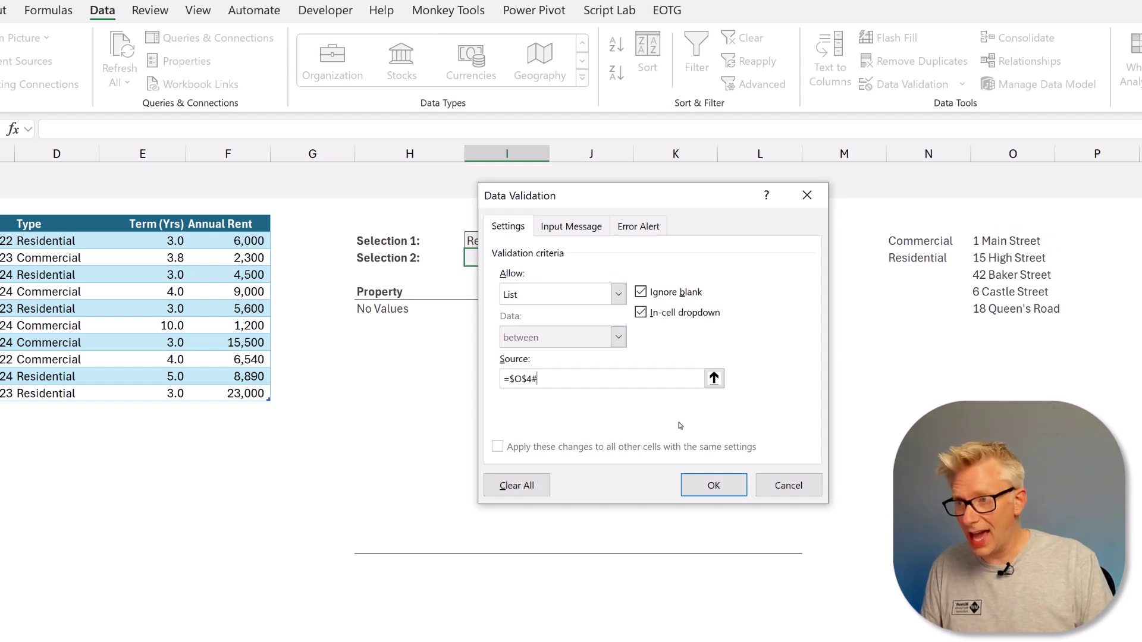
{"action": "left_click", "coordinate": [707, 493]}
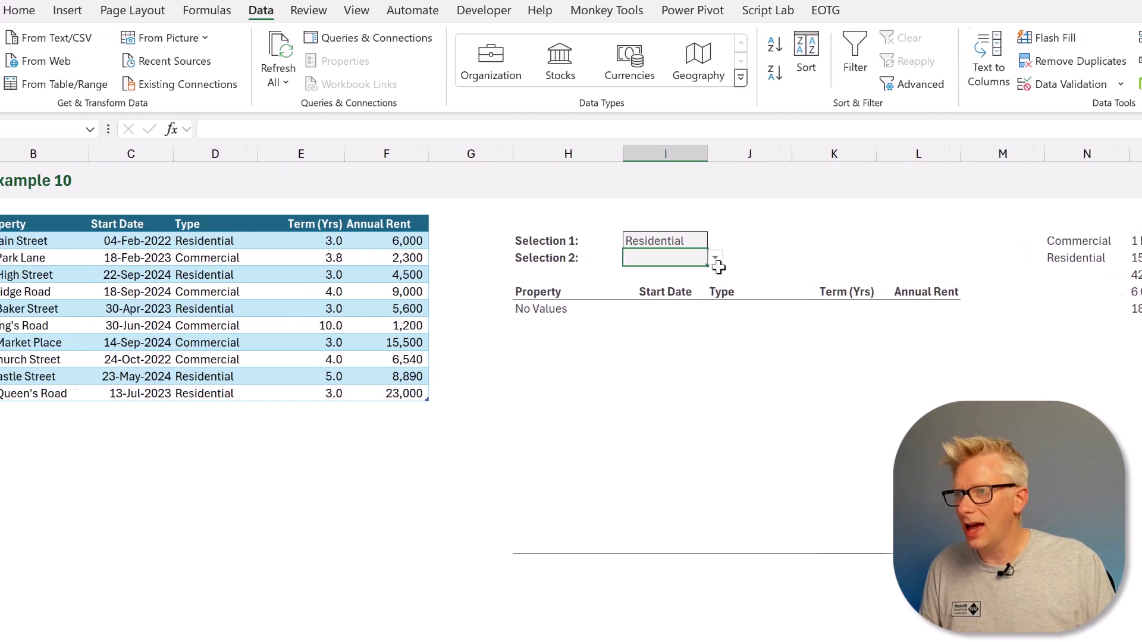
{"action": "left_click", "coordinate": [556, 257]}
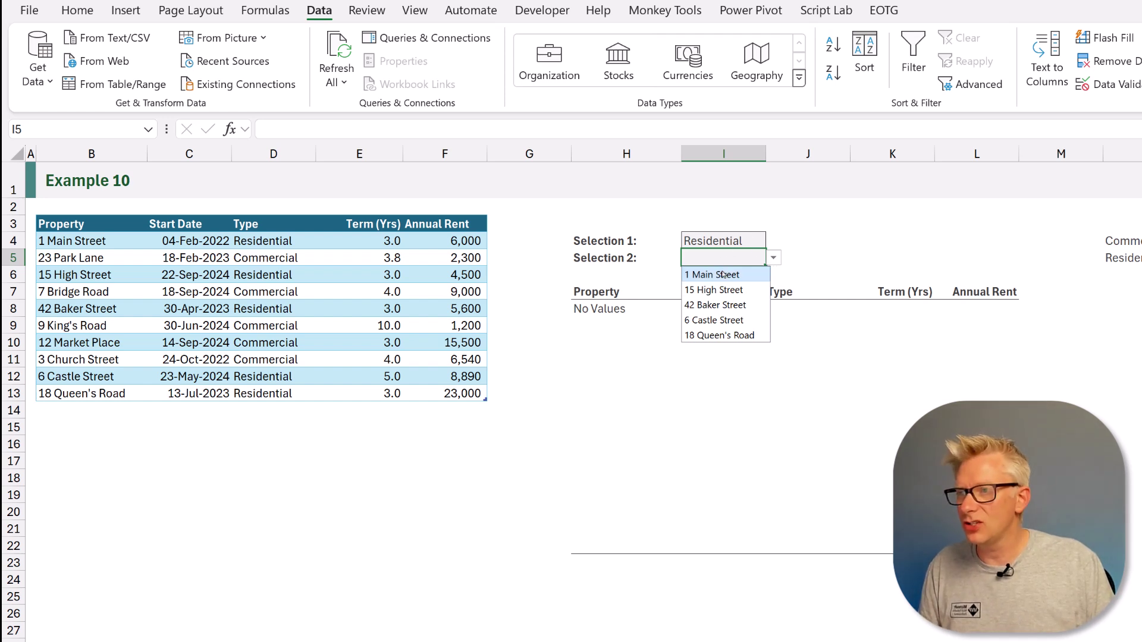
{"action": "left_click", "coordinate": [723, 290]}
Step: Set Selection 1 in I4 to Commercial and Selection 2 in I5 to 23 Park Lane
{"action": "left_click", "coordinate": [746, 241]}
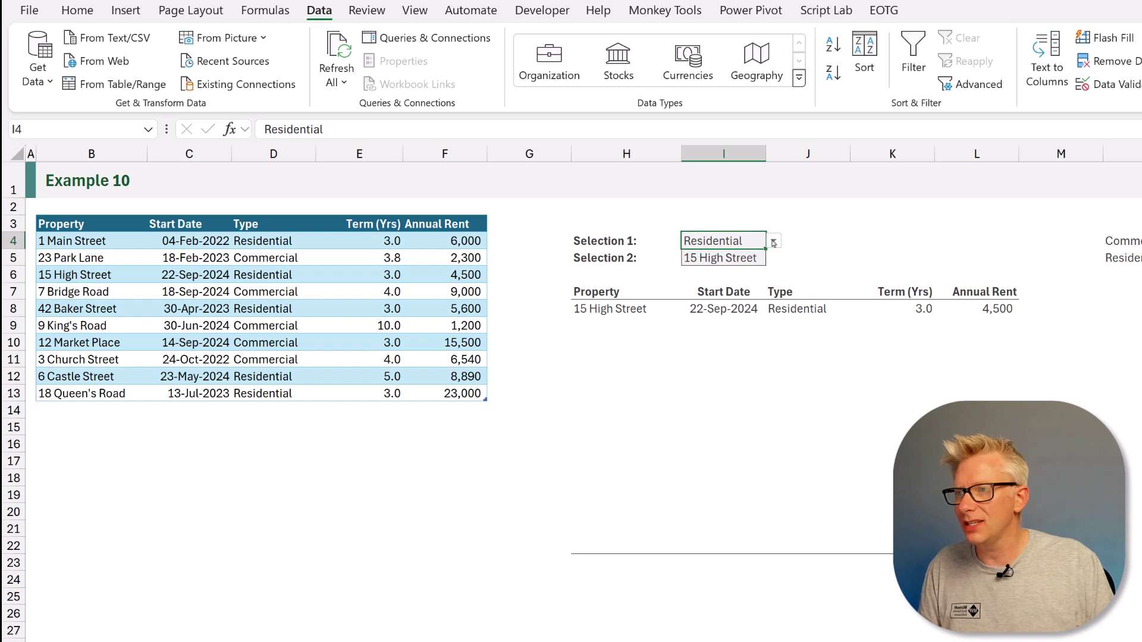
{"action": "left_click", "coordinate": [773, 241]}
{"action": "left_click", "coordinate": [747, 257]}
{"action": "left_click", "coordinate": [756, 260]}
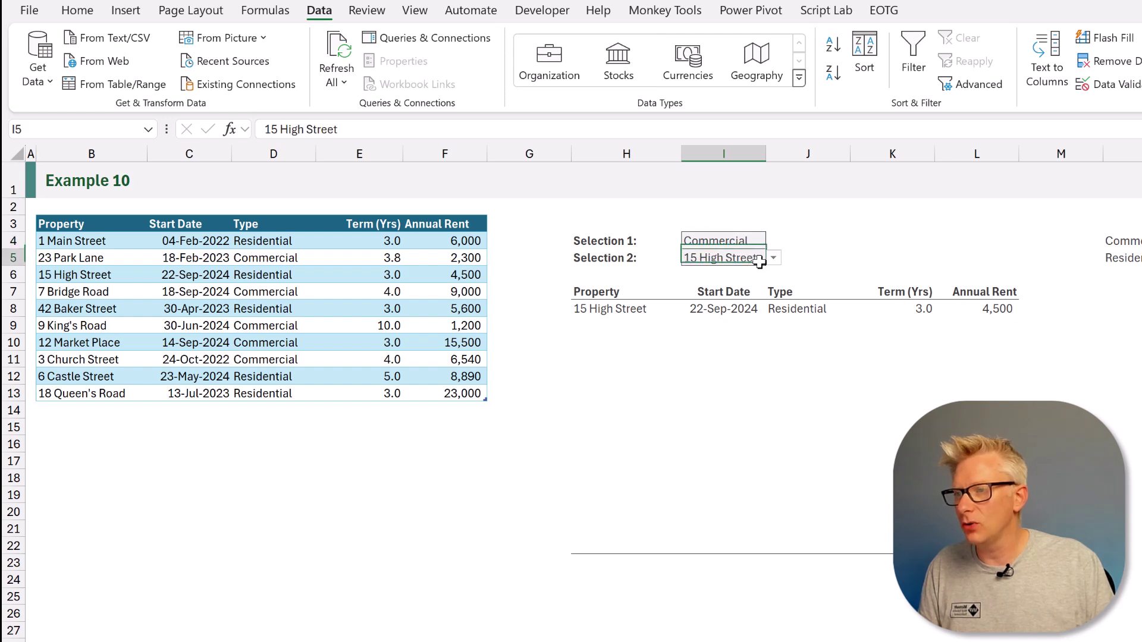
{"action": "left_click", "coordinate": [773, 259]}
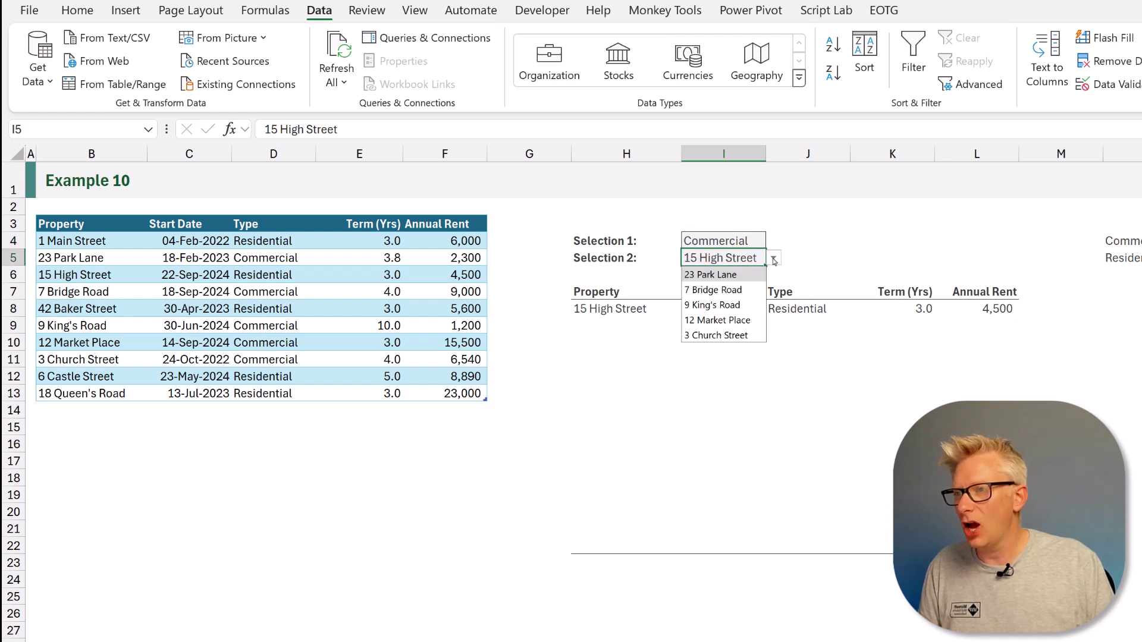
{"action": "left_click", "coordinate": [723, 274]}
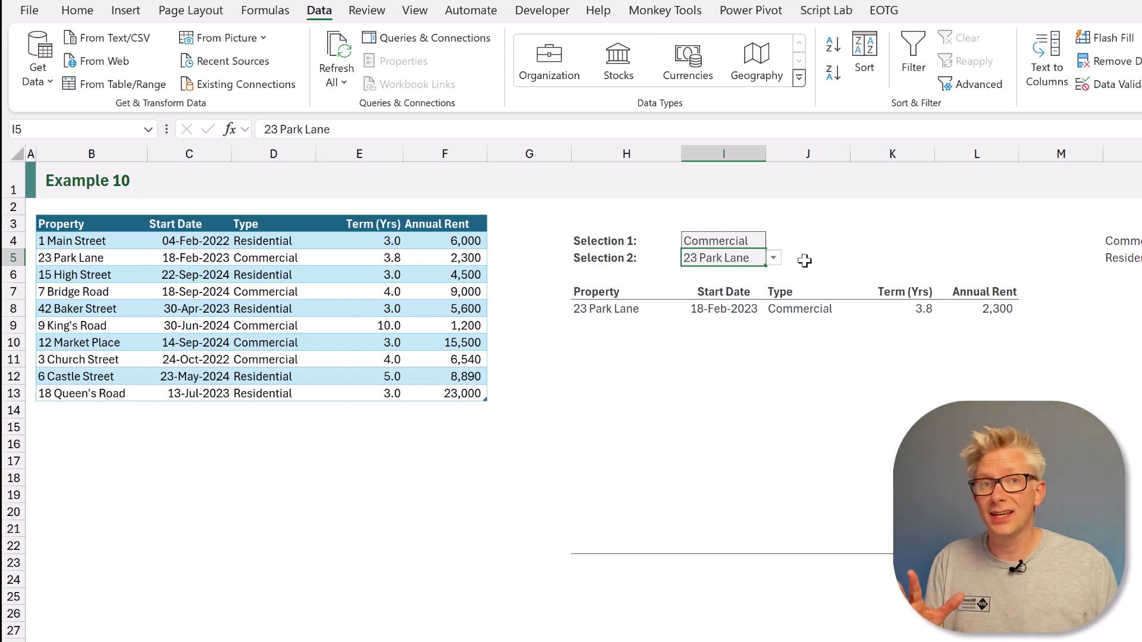